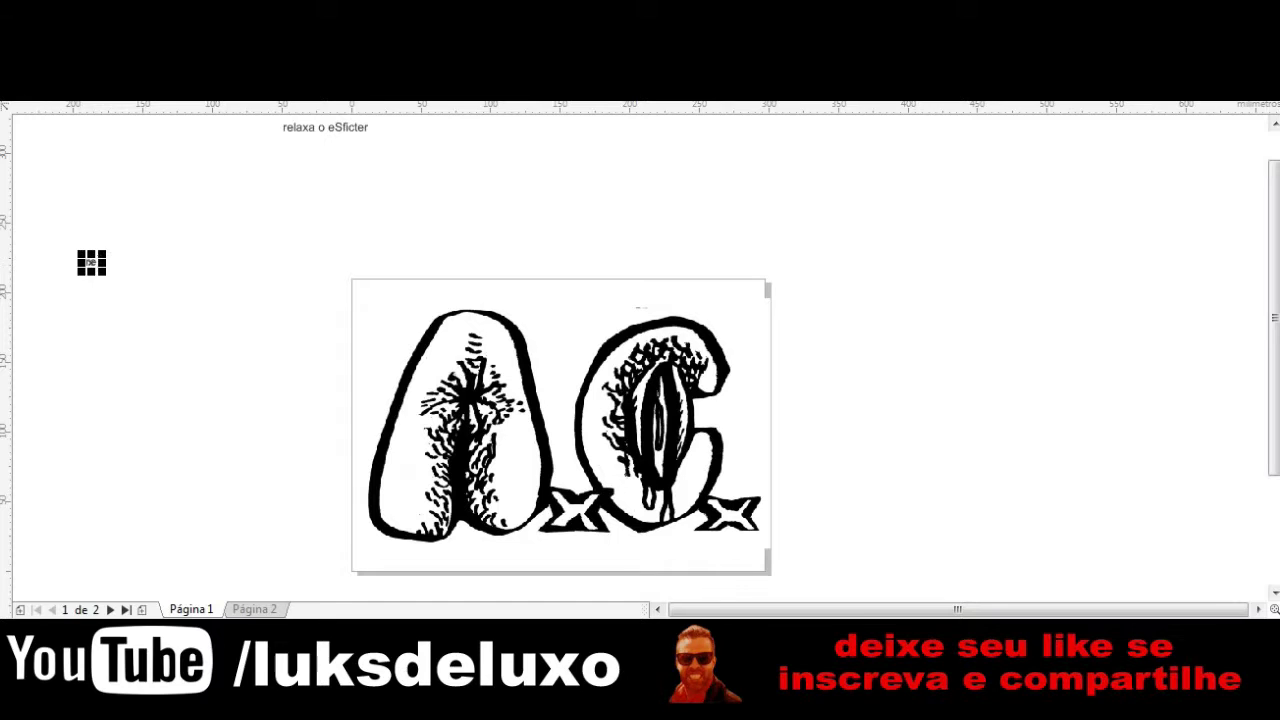
Step: Switch the 're' lettering to MAIÚSCULAS (uppercase RE) and select the AC logo bitmap
right_click(340, 345)
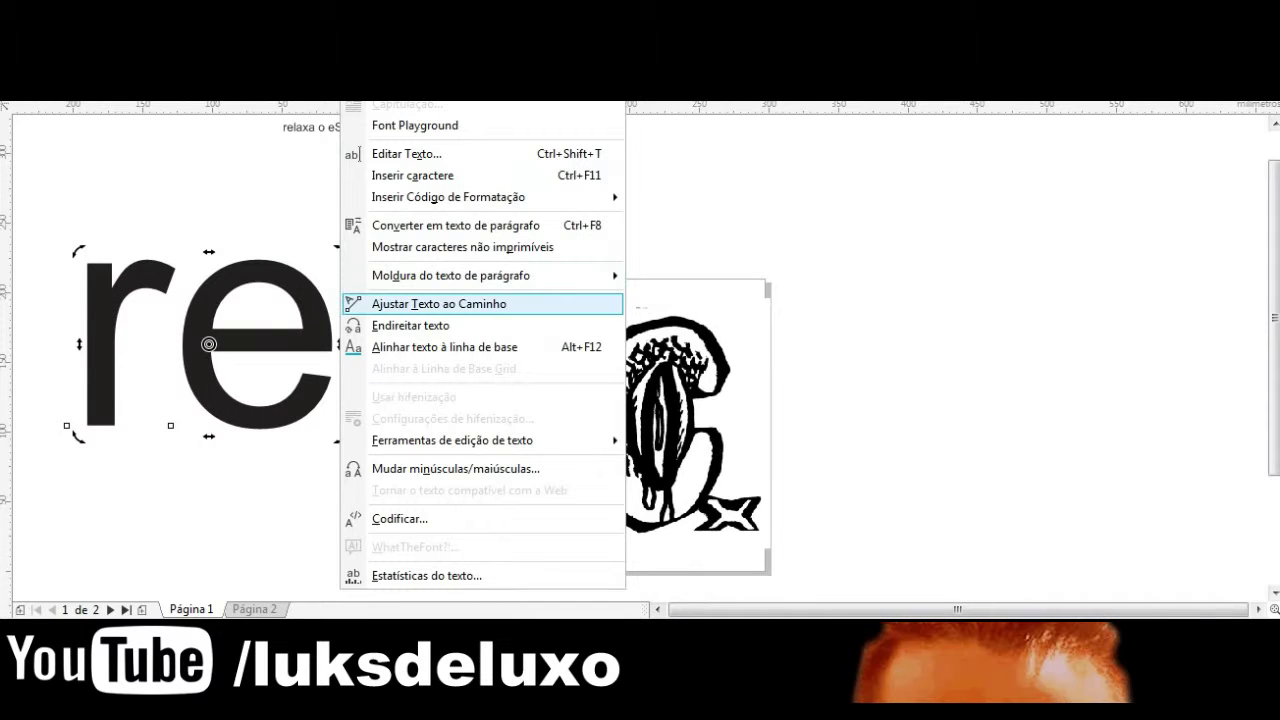
click(455, 468)
click(500, 311)
key(Return)
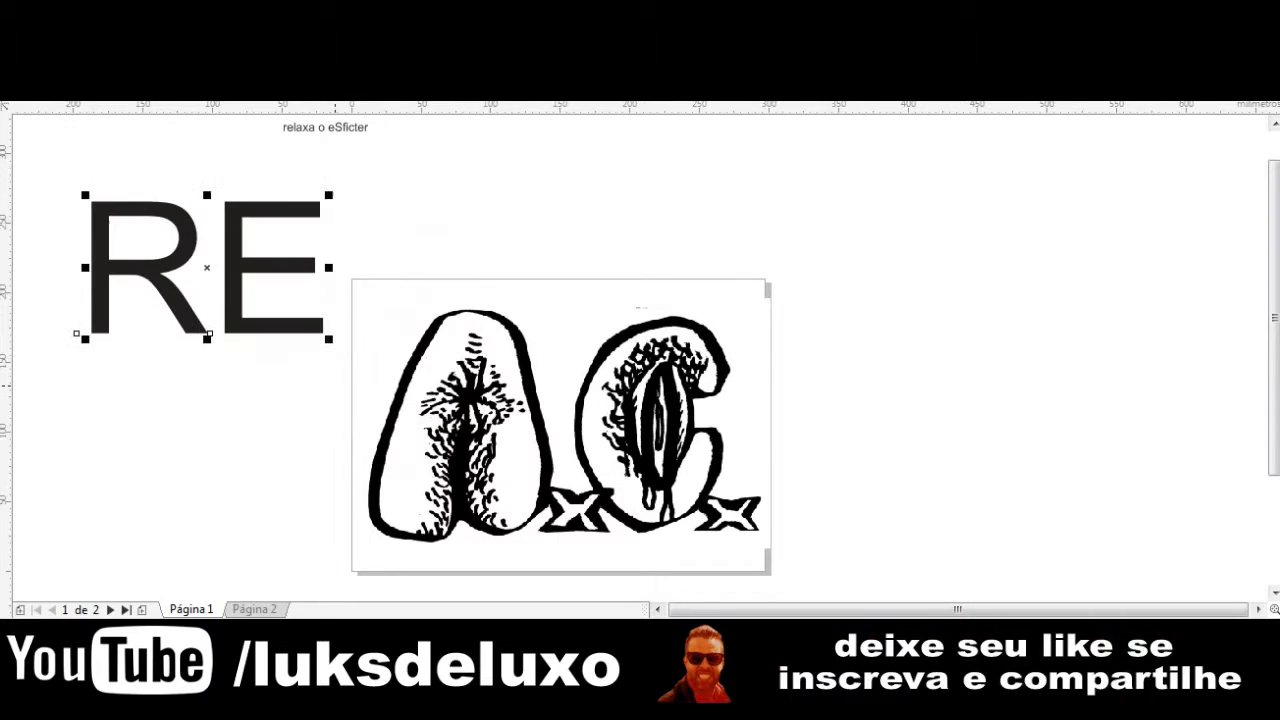
click(565, 450)
click(250, 40)
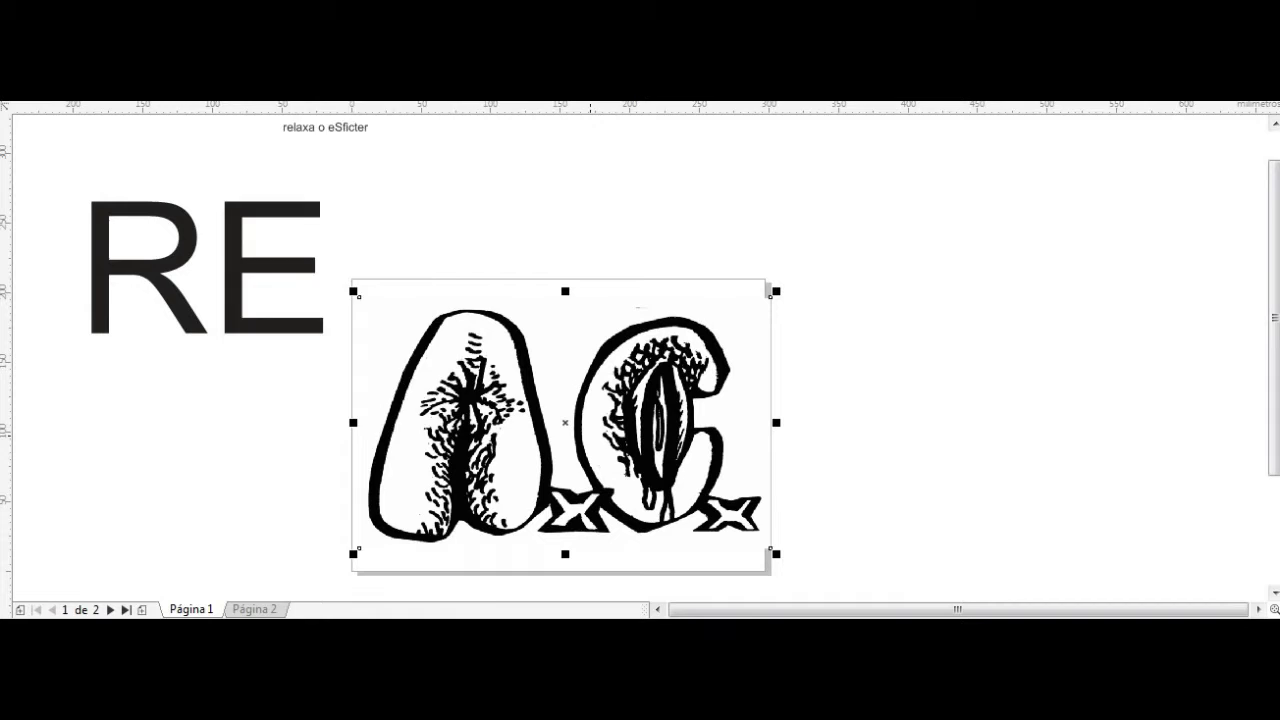
Step: Lower the bitmap gamma to 0,56 and convert it to 1-bit black and white at threshold 128
click(250, 40)
click(520, 120)
drag(632, 303, 560, 303)
key(Return)
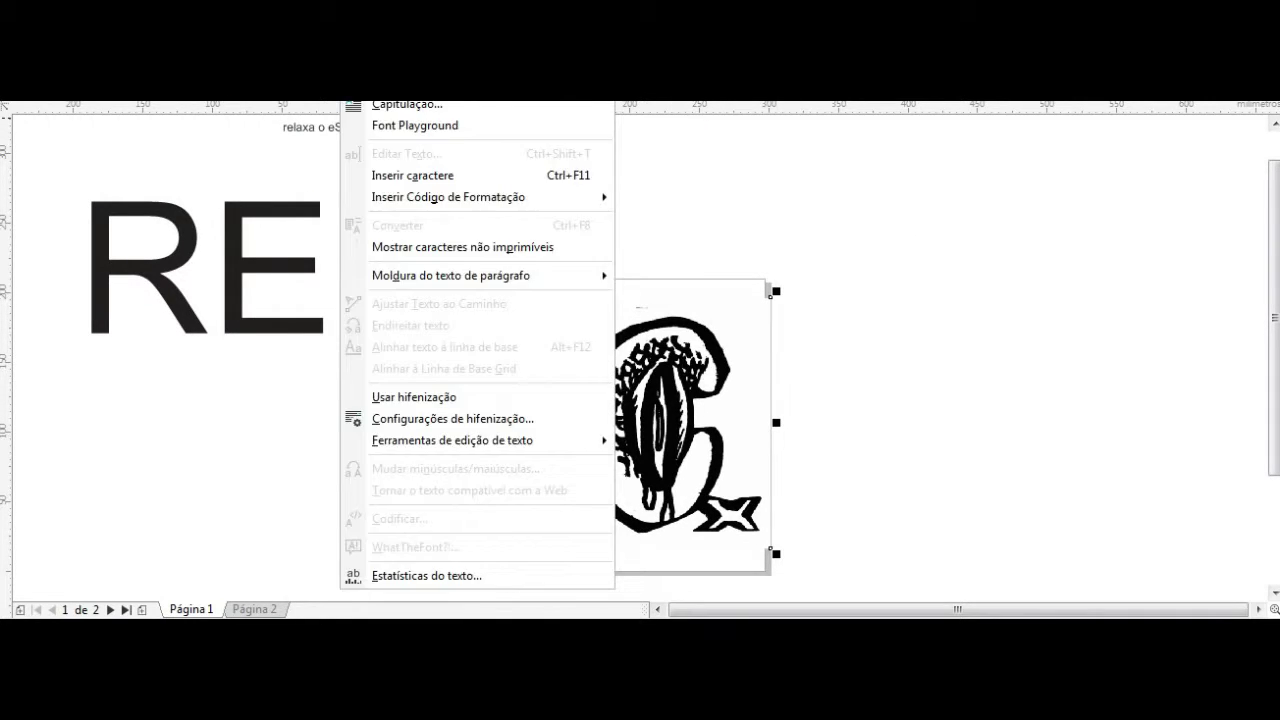
click(590, 183)
drag(580, 418, 657, 418)
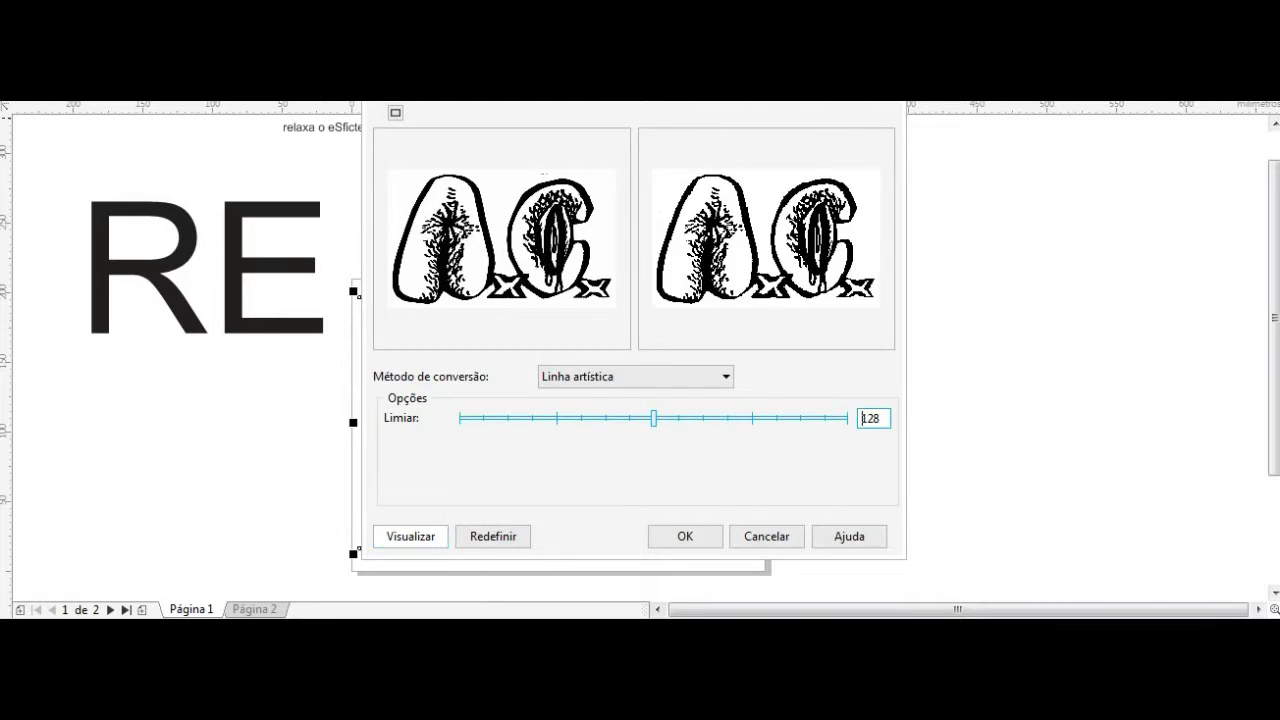
click(685, 536)
Step: Trace the bitmap as PowerTRACE Line Art and move the vector result off the bitmap
click(640, 90)
key(Escape)
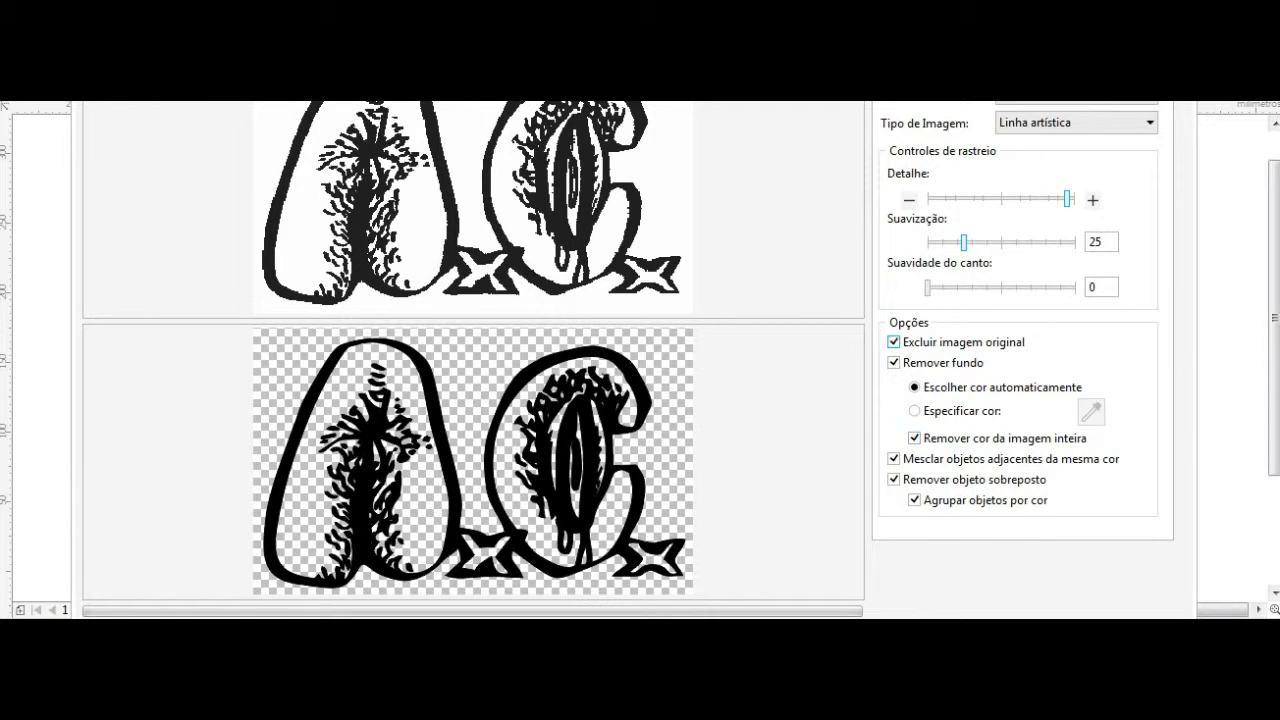
key(Return)
drag(605, 340, 840, 309)
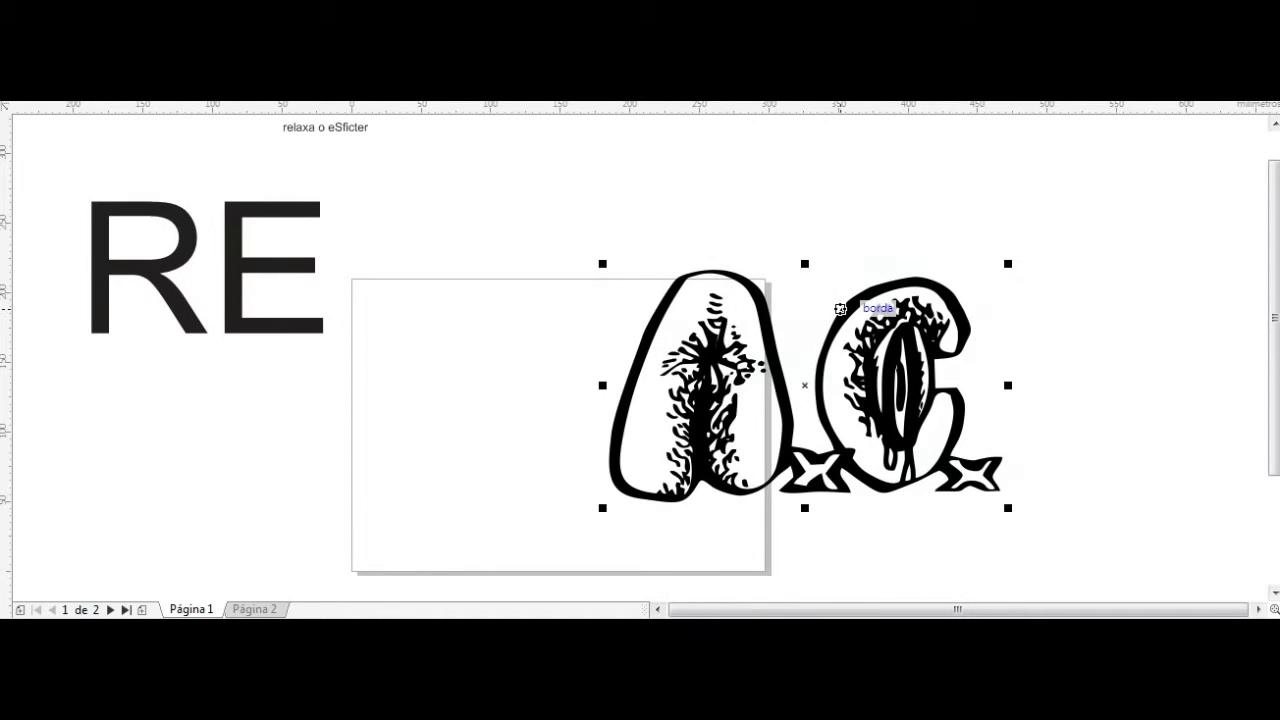
Step: Place the traced artwork copies and separate the R from RE, enlarging it in the page frame
mouse_move(862, 416)
mouse_down()
mouse_move(1105, 280)
mouse_move(638, 430)
mouse_move(638, 364)
mouse_up()
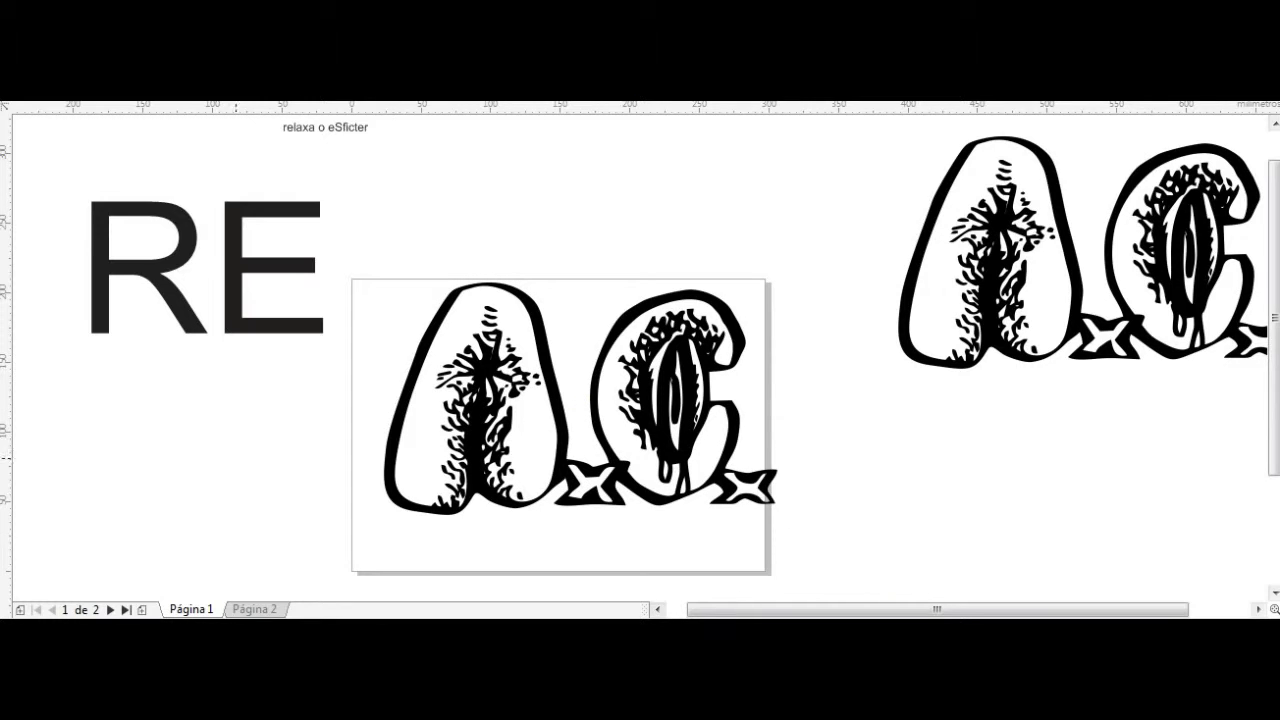
drag(560, 400, 990, 495)
click(150, 270)
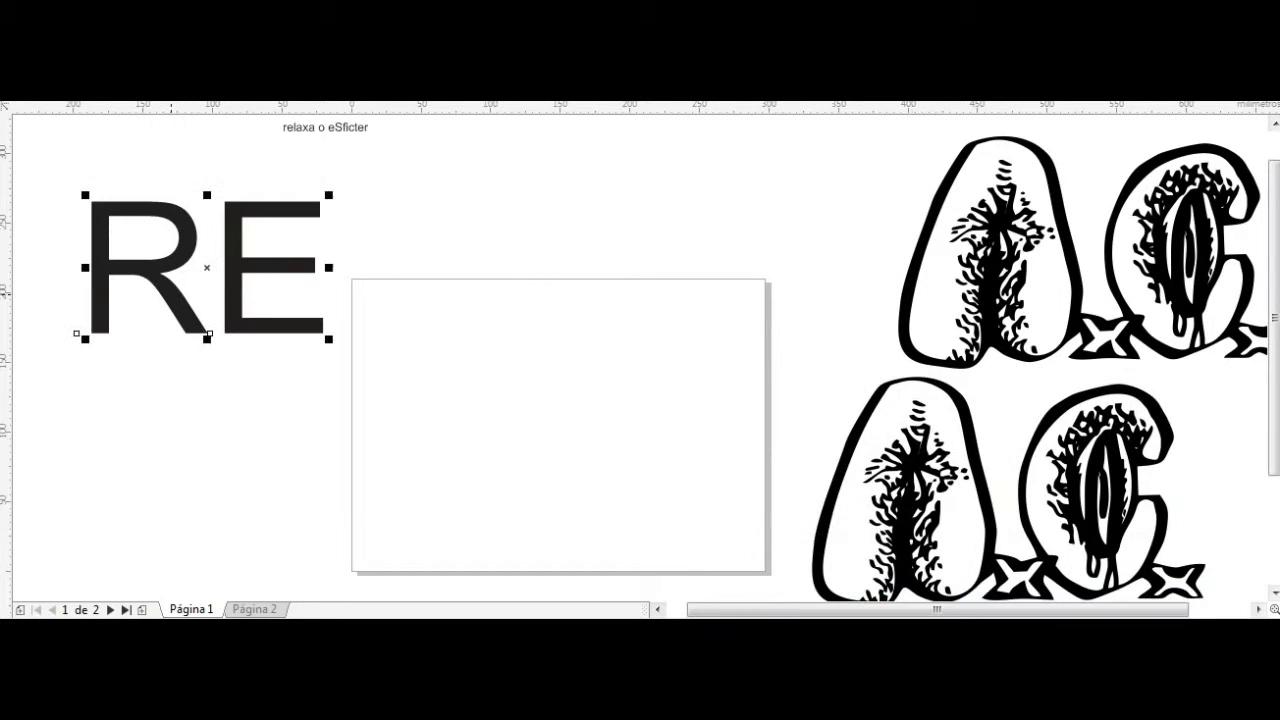
drag(76, 333, 337, 437)
drag(471, 443, 548, 526)
drag(831, 515, 601, 417)
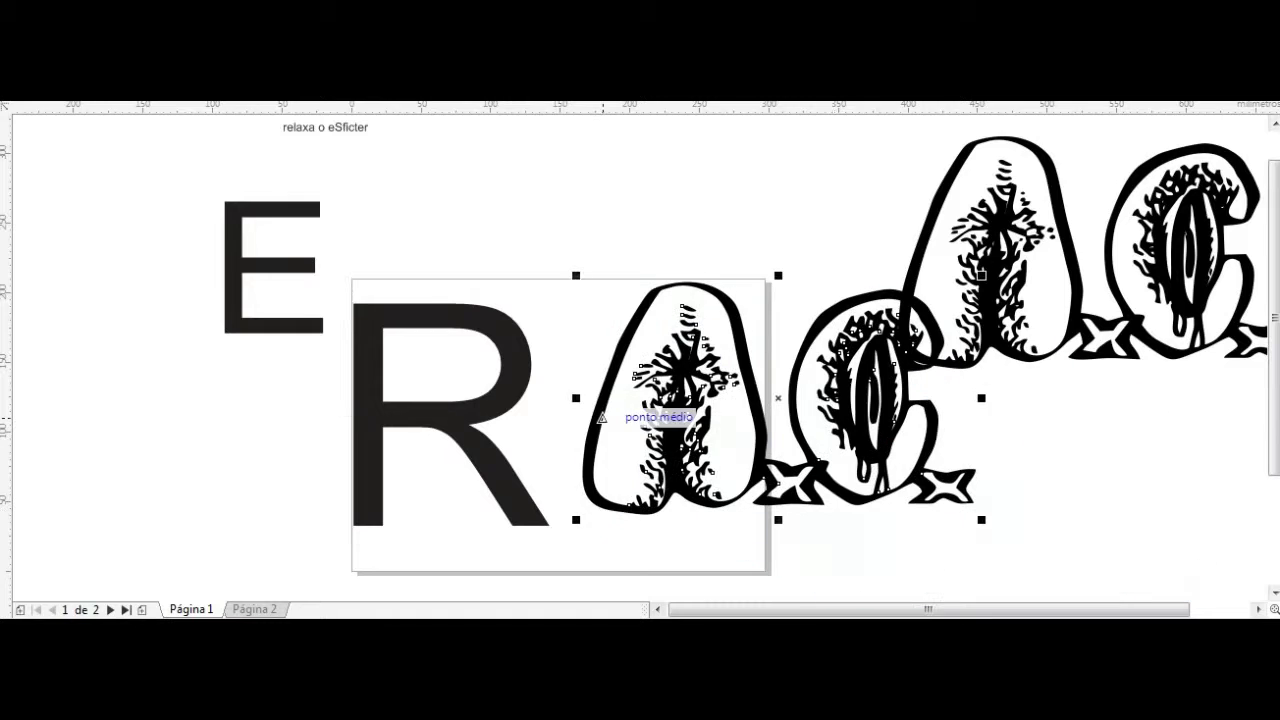
click(981, 273)
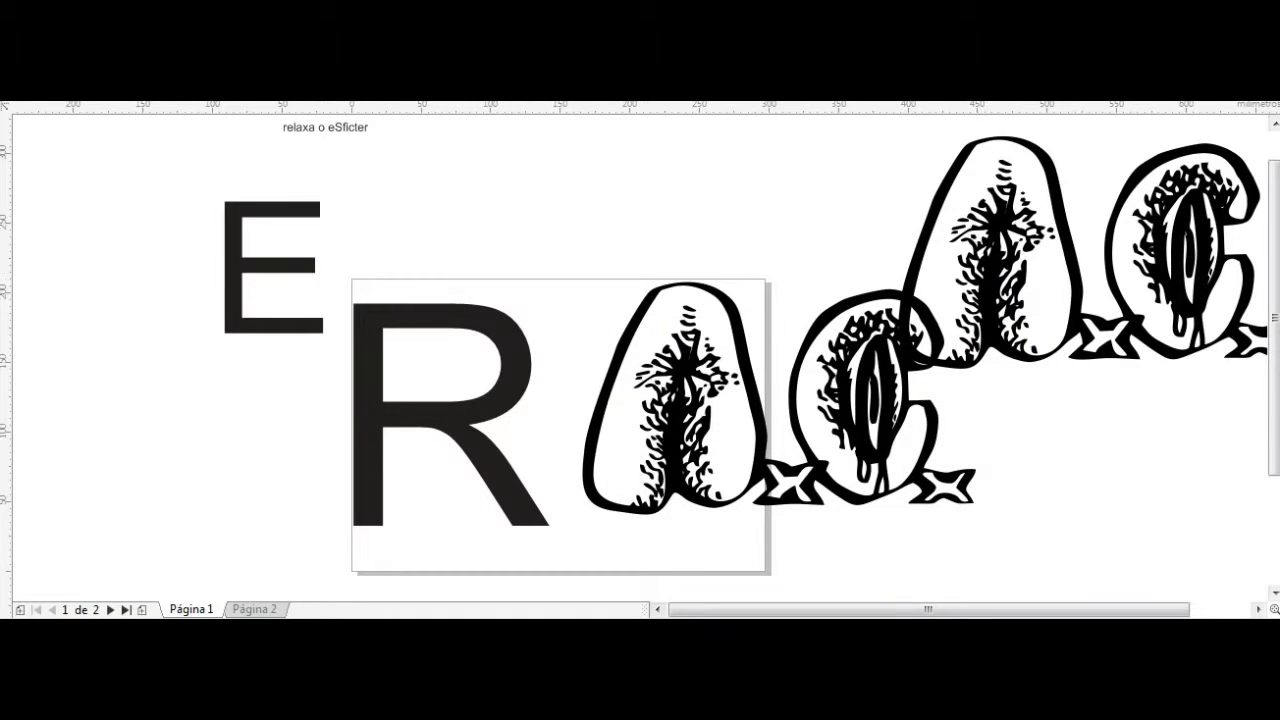
Step: Draw a Bézier polygon near the X and move the A and C artwork onto the R area
click(60, 267)
scroll(736, 490, up, 3)
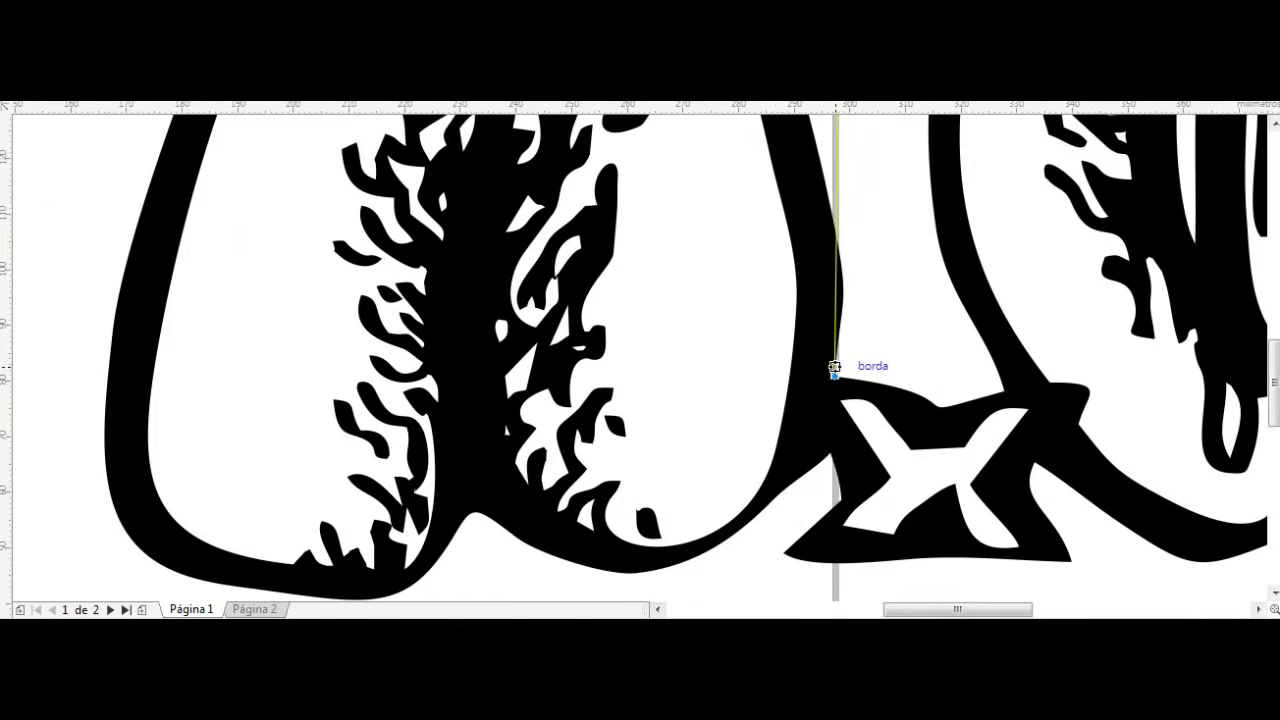
scroll(773, 543, down, 3)
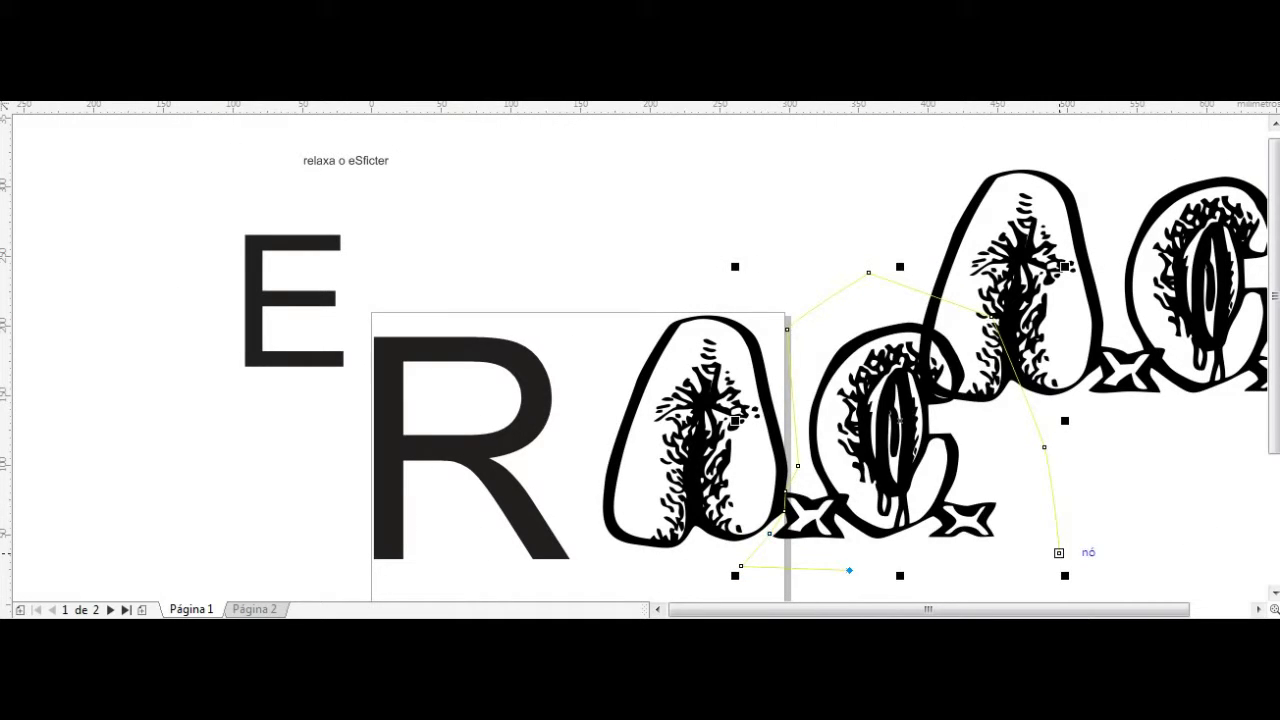
click(849, 570)
mouse_move(1065, 265)
mouse_down()
mouse_move(732, 404)
mouse_move(755, 341)
mouse_up()
drag(1065, 265, 745, 422)
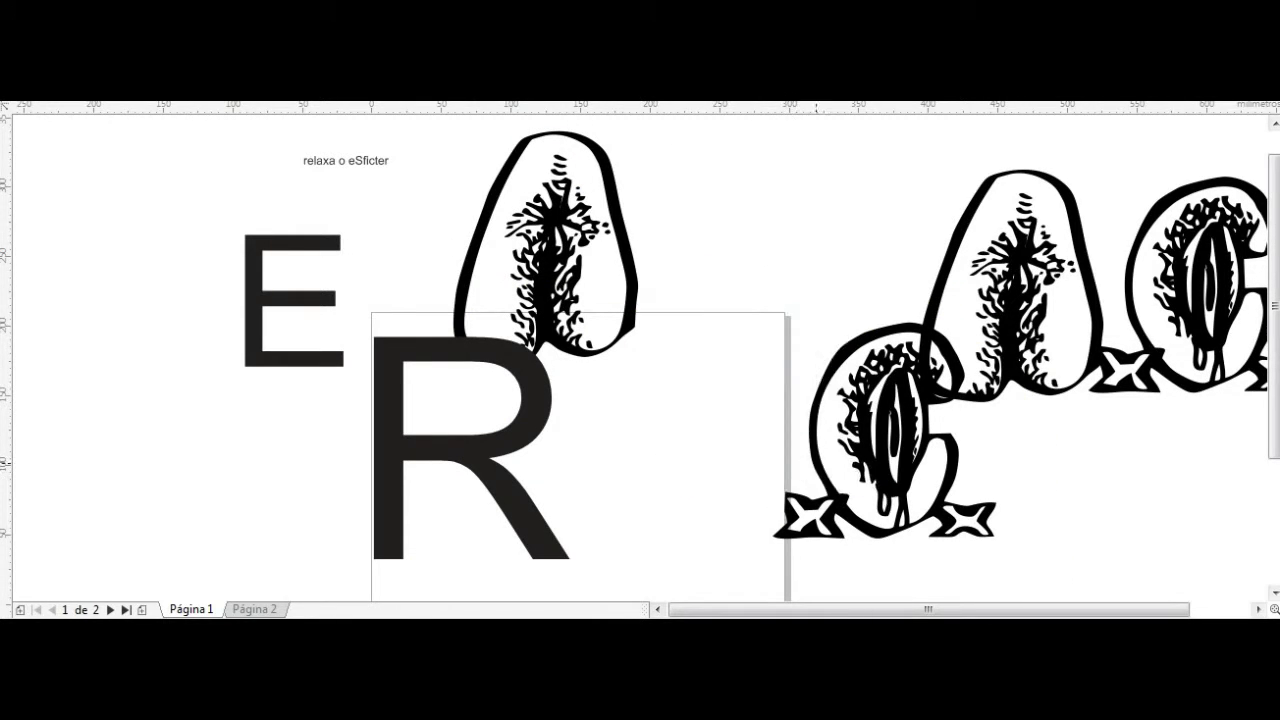
Step: Cut the X star free with a cutting polygon and colour the X and A red
scroll(665, 440, up, 4)
key(ctrl+shift+z)
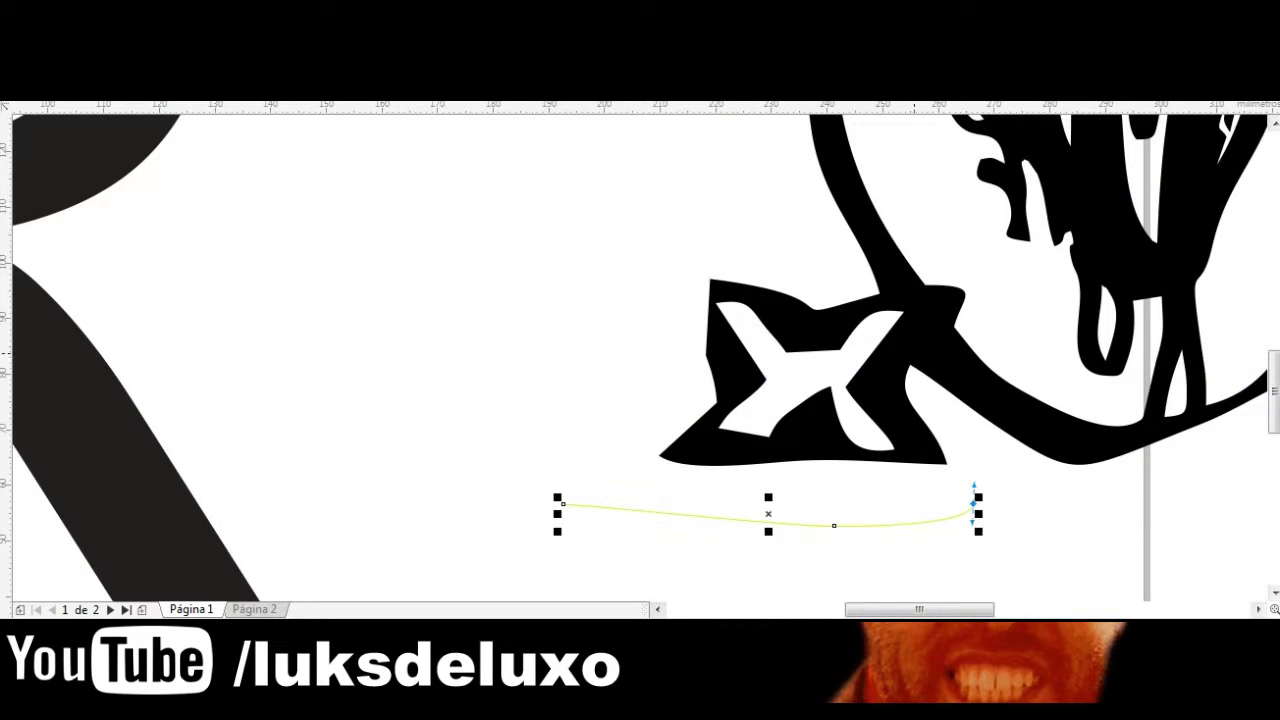
key(ctrl+shift+z)
key(ctrl+shift+z)
key(ctrl+shift+z)
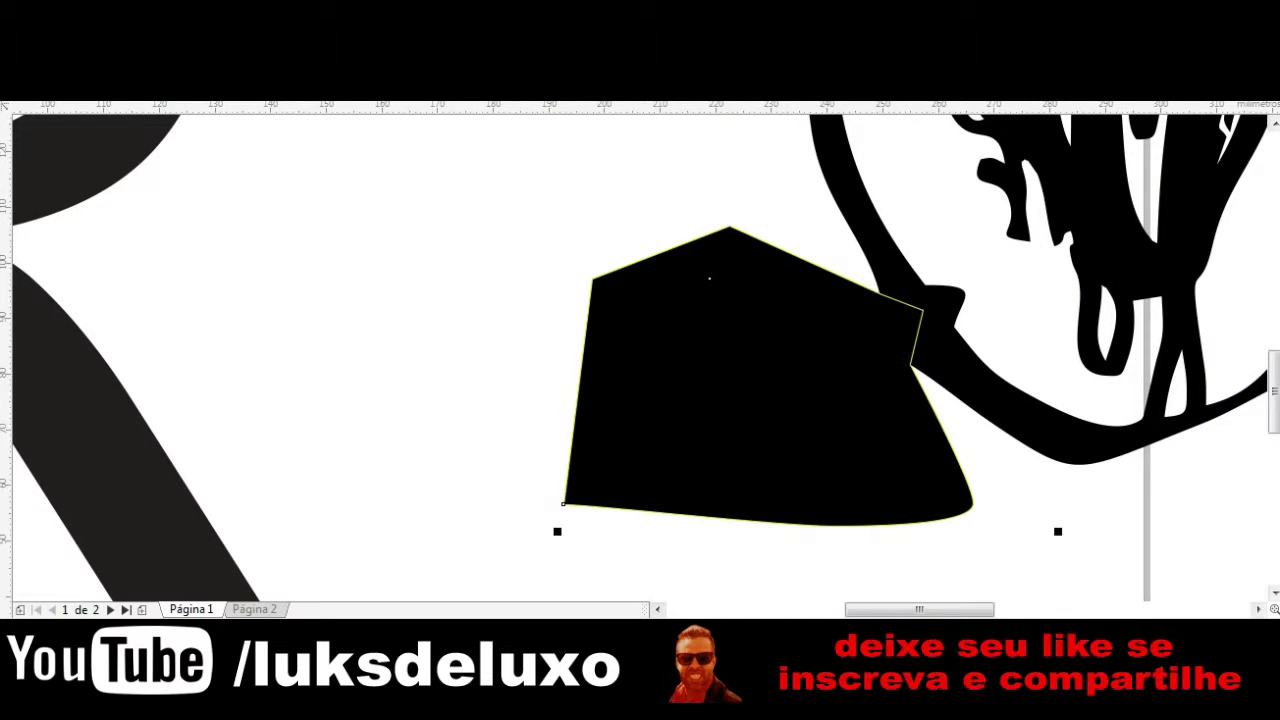
key(ctrl+z)
scroll(640, 360, down, 5)
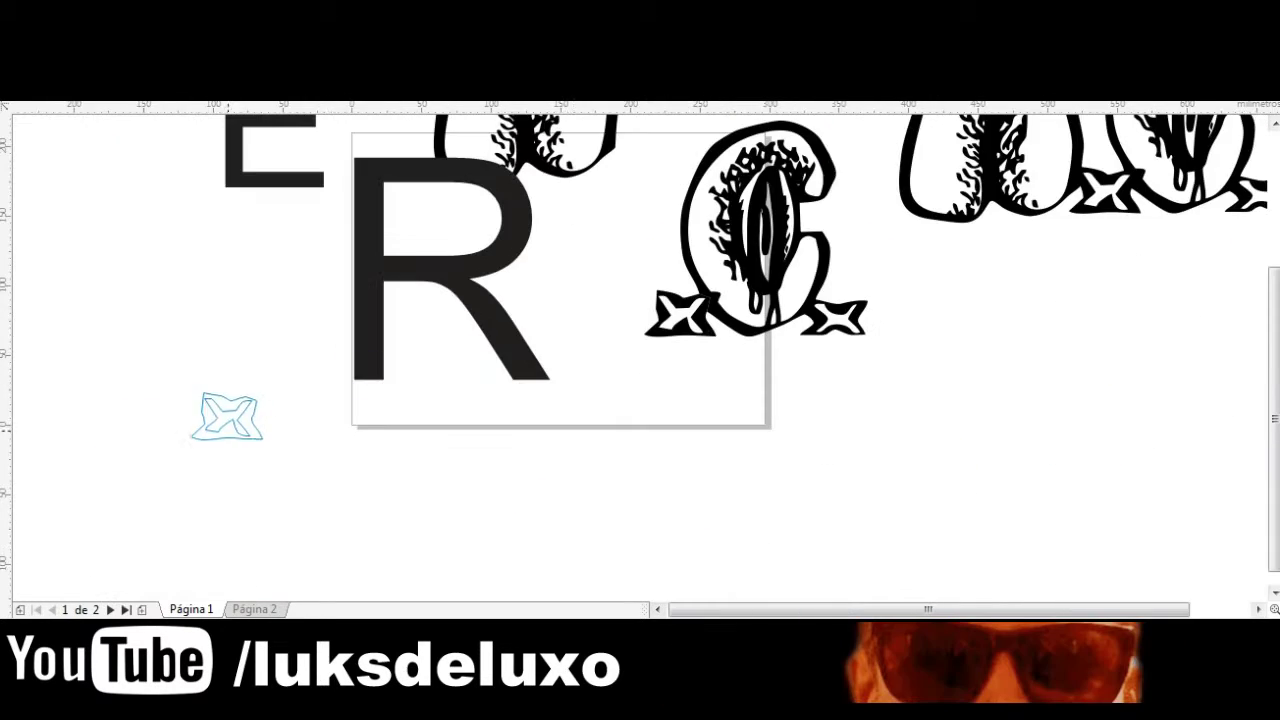
click(163, 377)
key(ctrl+z)
Step: Separate the X from the traced C with another cutting polygon
scroll(760, 330, up, 3)
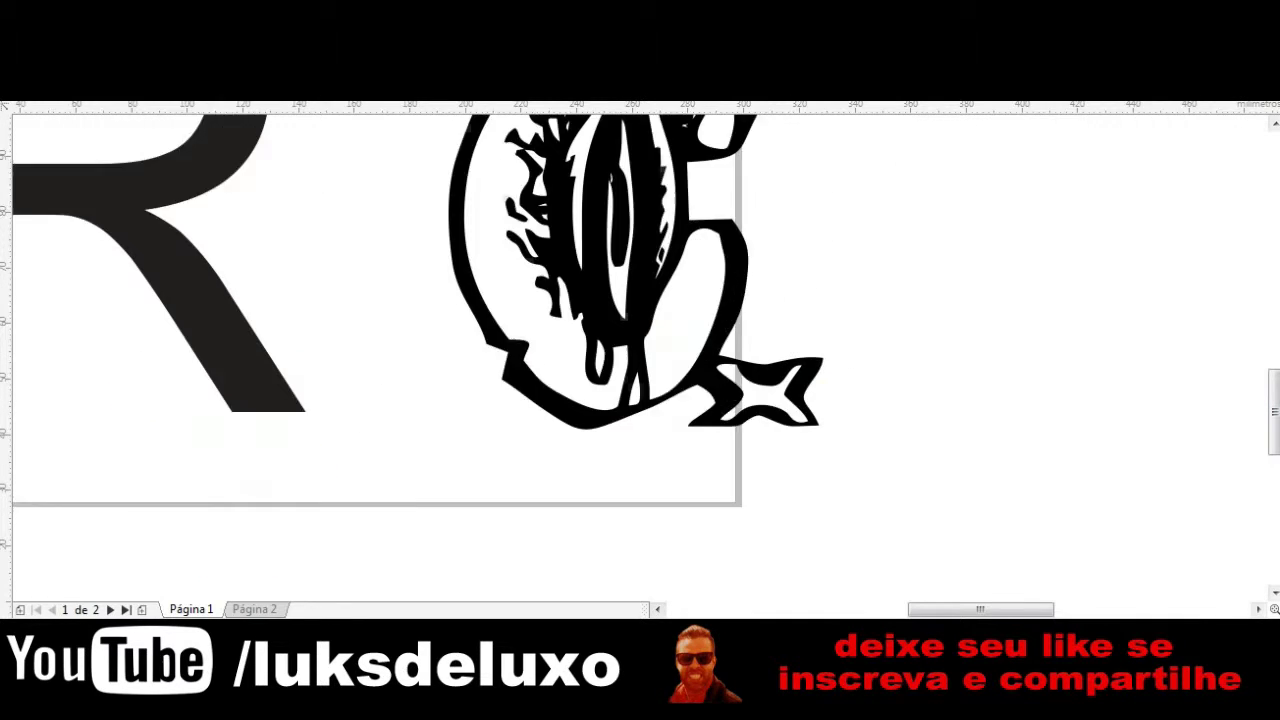
scroll(642, 357, up, 3)
key(ctrl+z)
key(ctrl+z)
key(ctrl+z)
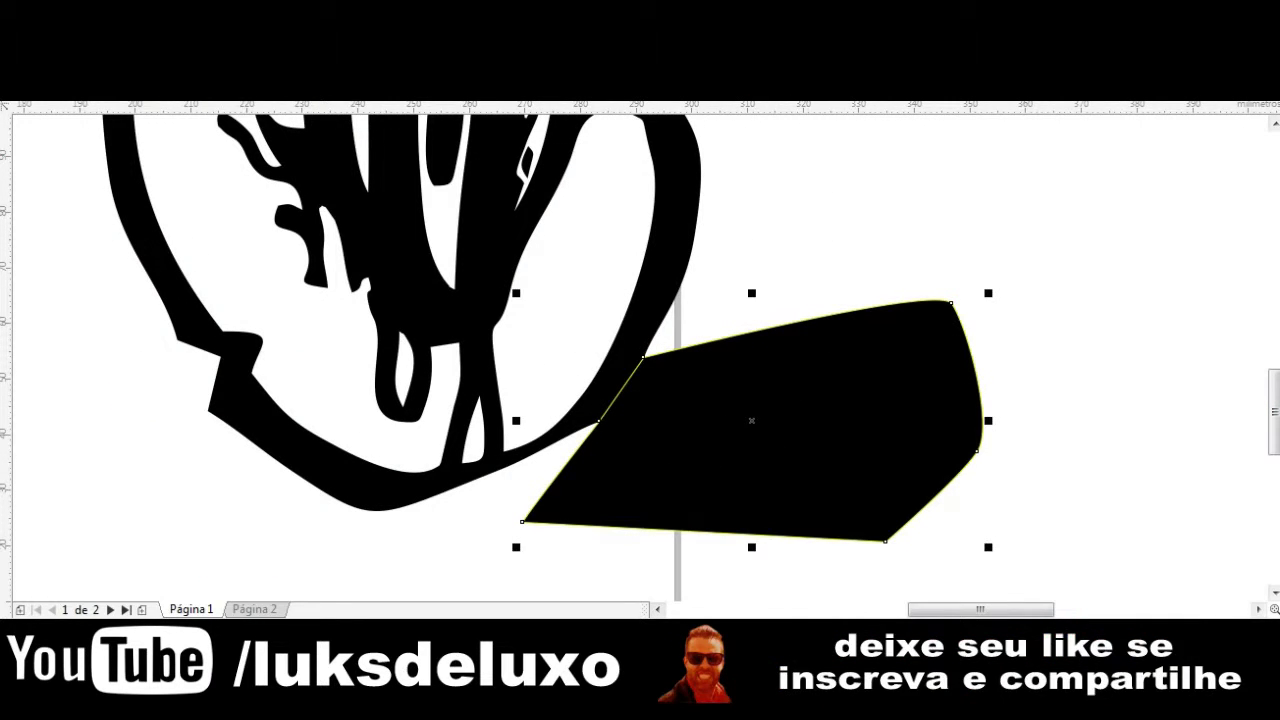
key(ctrl+z)
Step: Colour the traced C red
scroll(640, 360, down, 5)
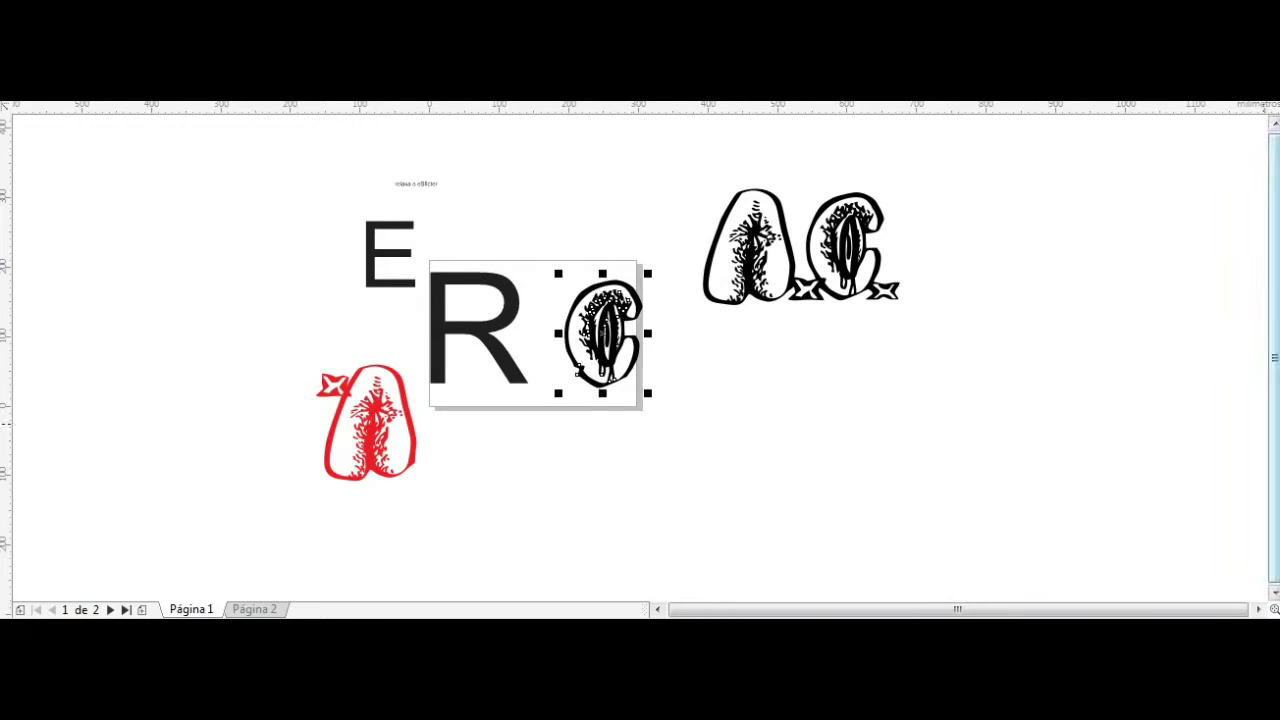
key(ctrl+z)
key(ctrl+z)
key(ctrl+z)
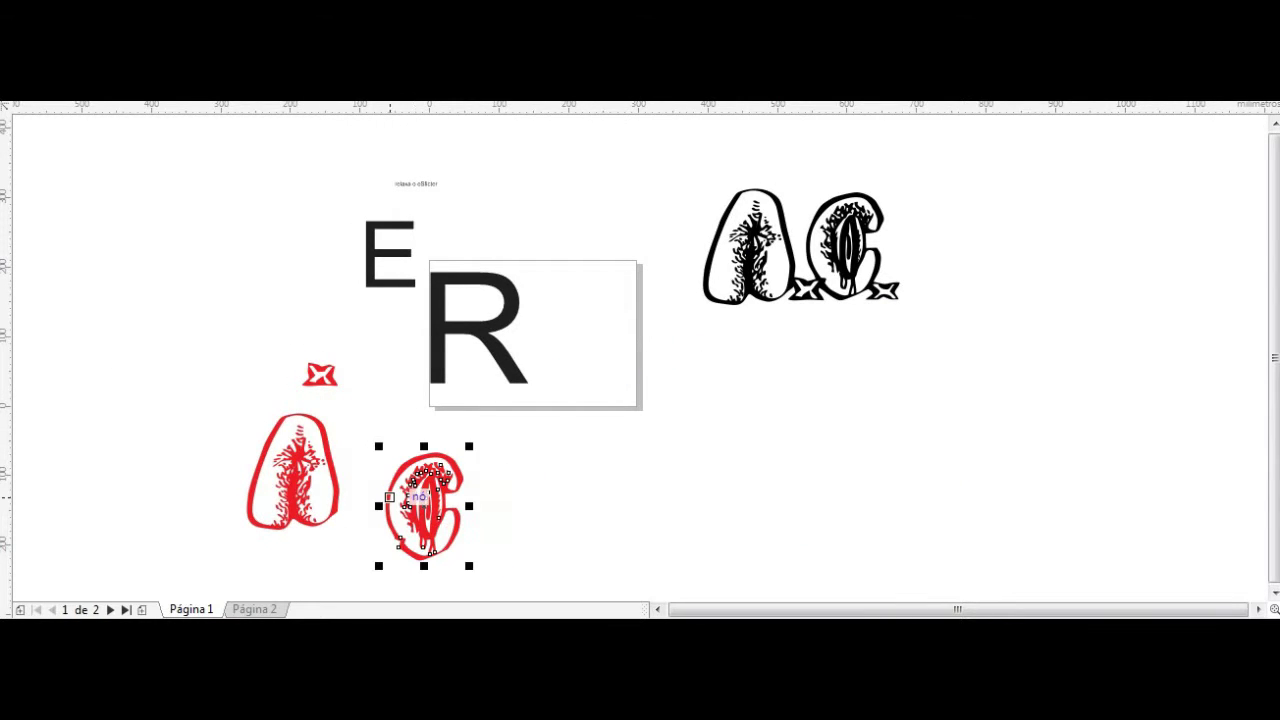
key(ctrl+z)
Step: Draw a two-tooth Bézier shape inside the red A and trim its hair texture away with it
scroll(598, 314, up, 2)
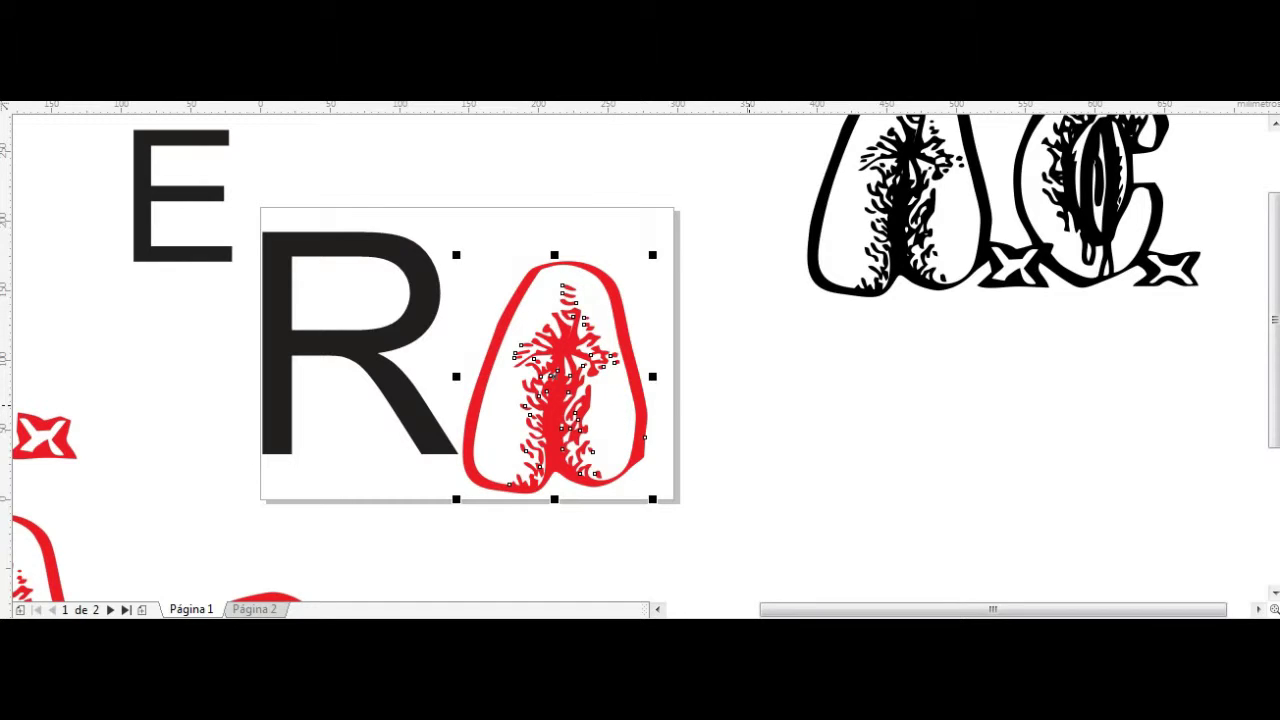
scroll(554, 384, up, 2)
click(426, 454)
click(435, 537)
click(466, 586)
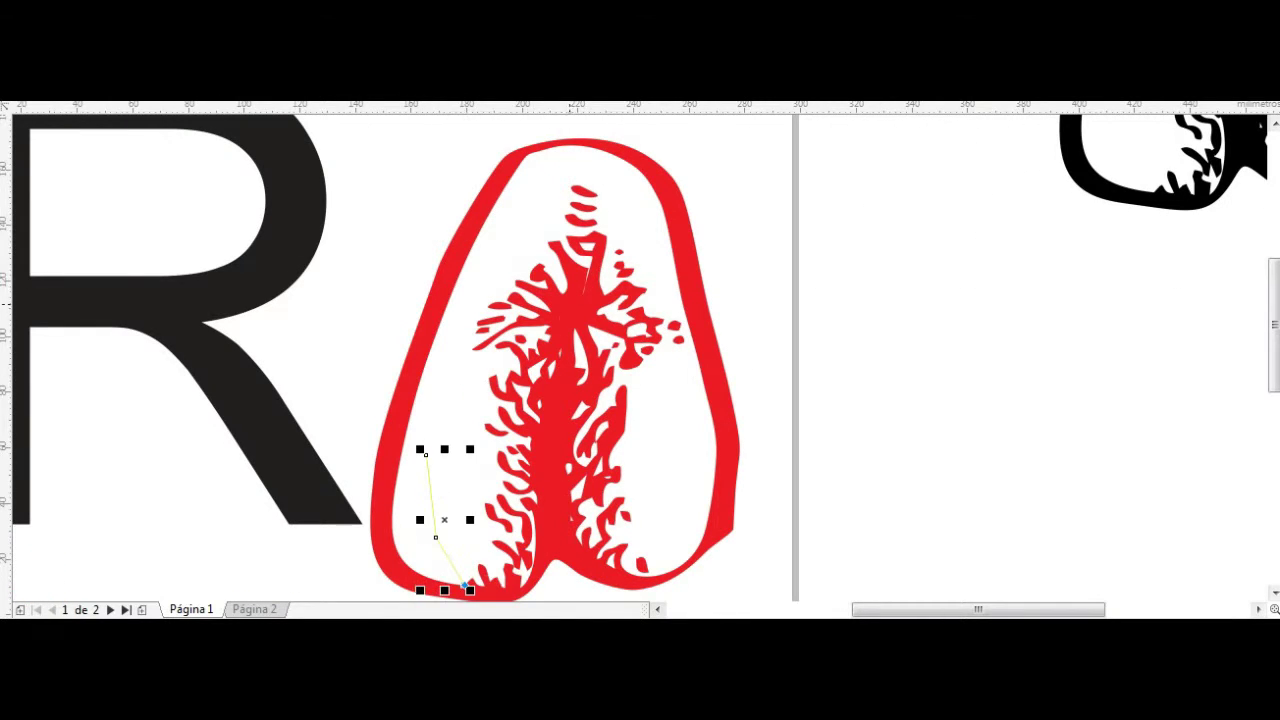
click(661, 573)
click(695, 447)
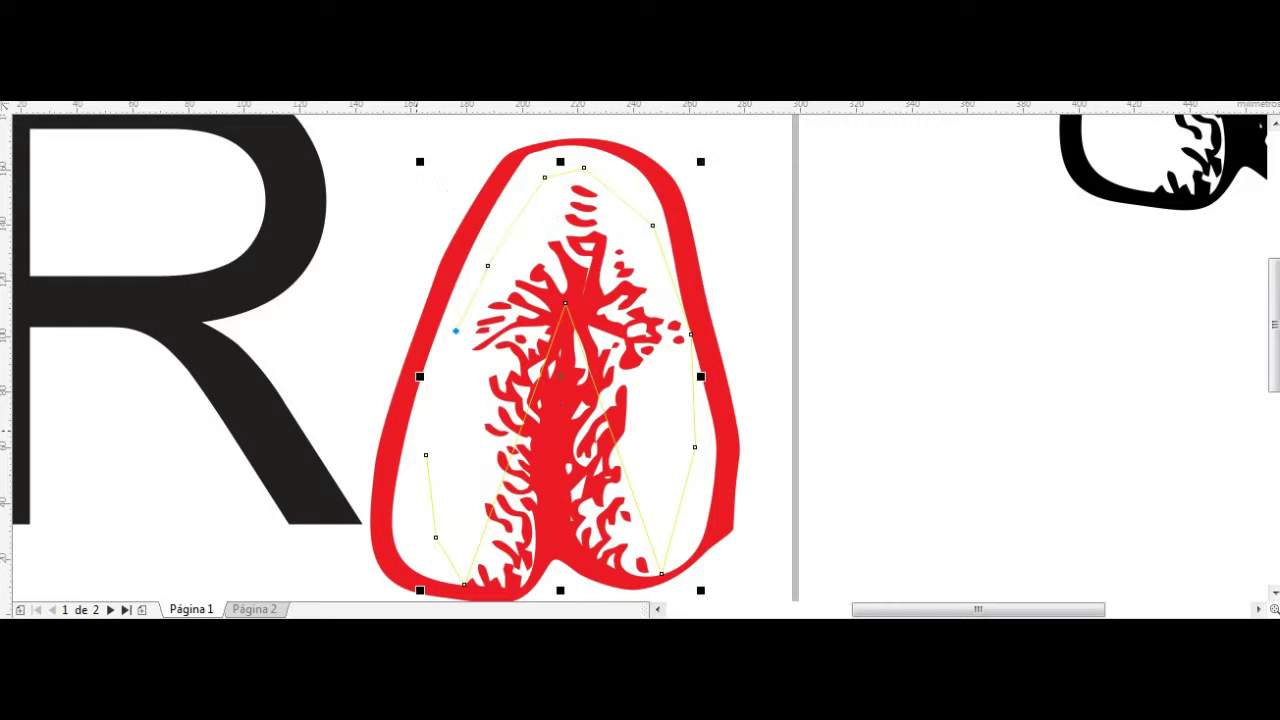
scroll(545, 598, up, 2)
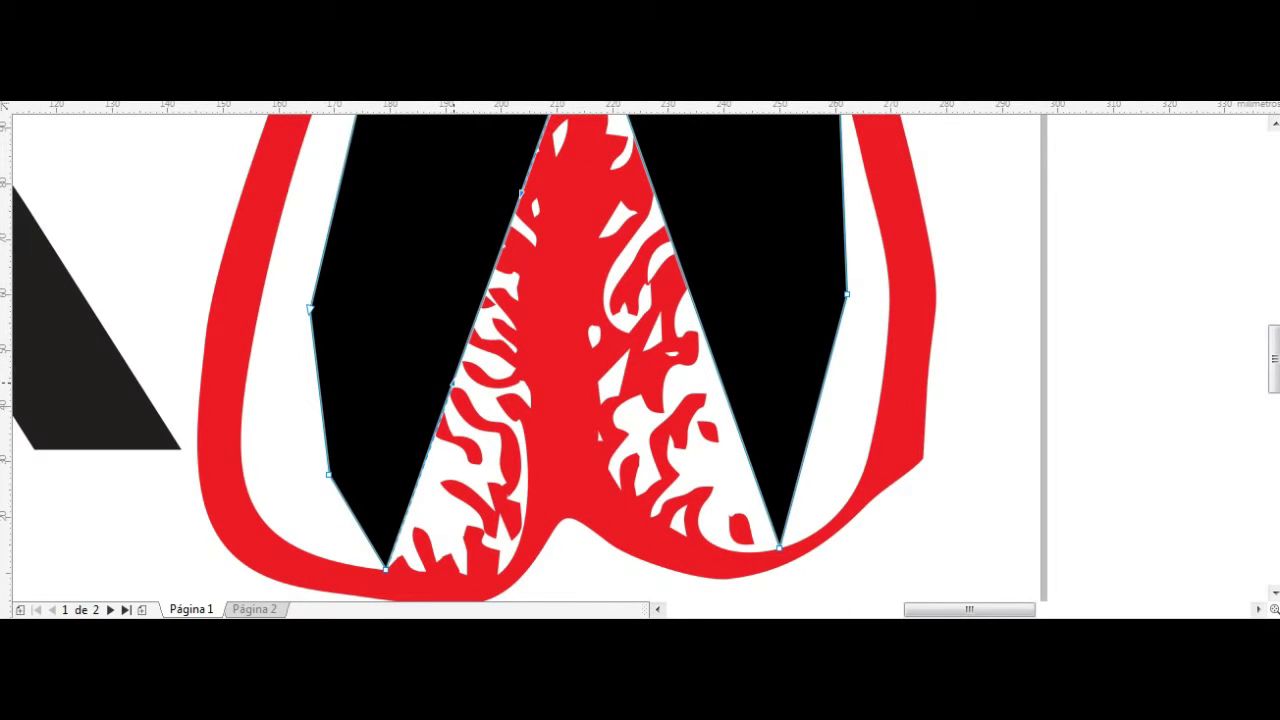
drag(438, 420, 574, 382)
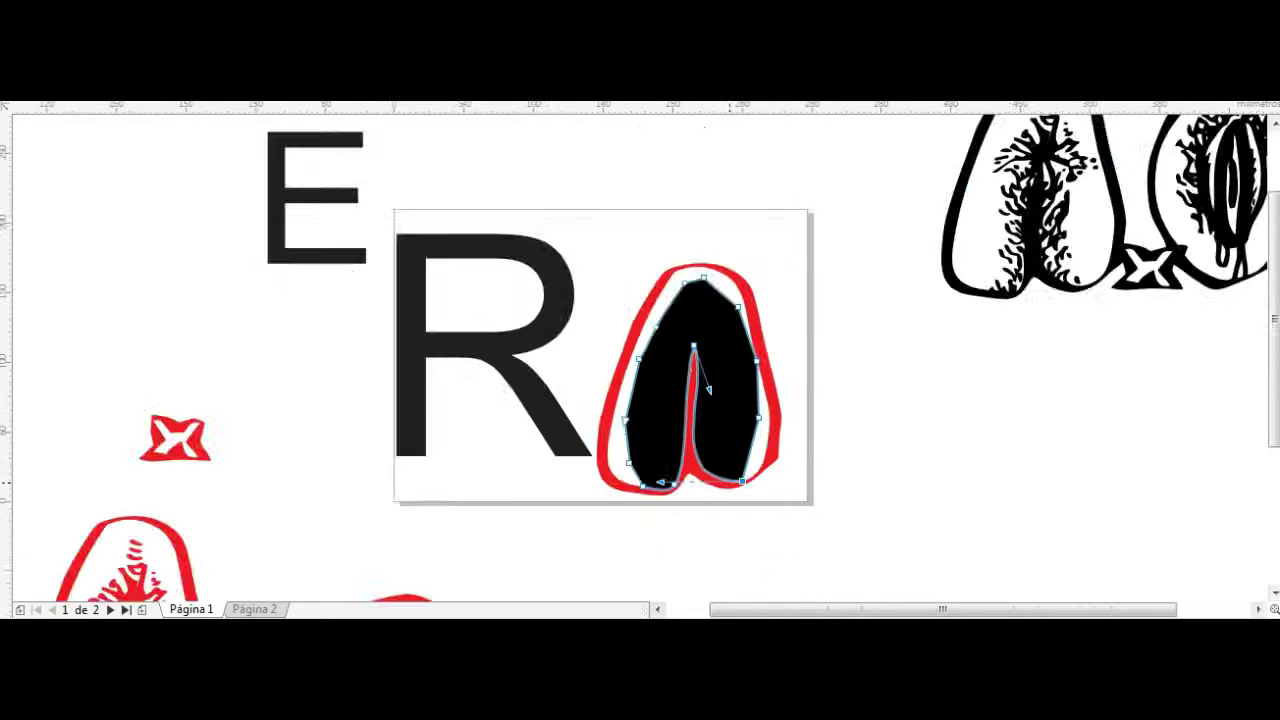
key(Delete)
scroll(882, 212, down, 2)
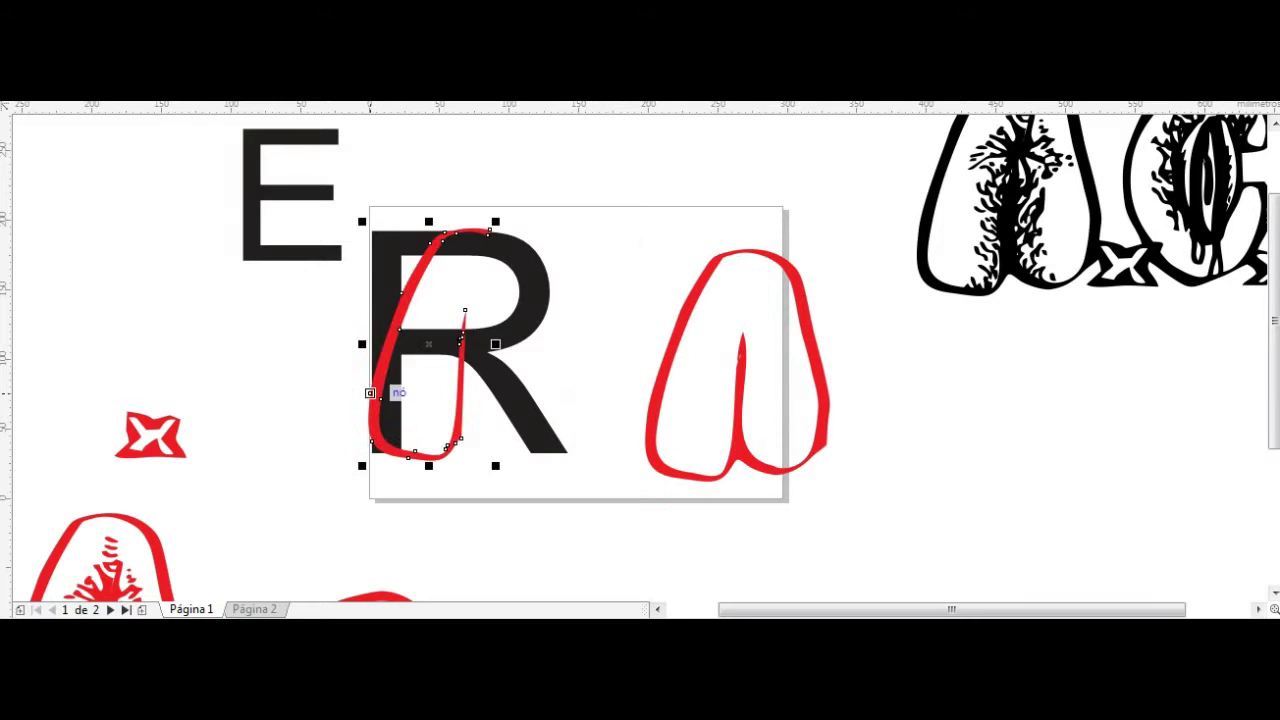
Step: Delete the black block over the heart, move the red arc onto the R's bowl and rotate the heart beside it
drag(428, 344, 434, 342)
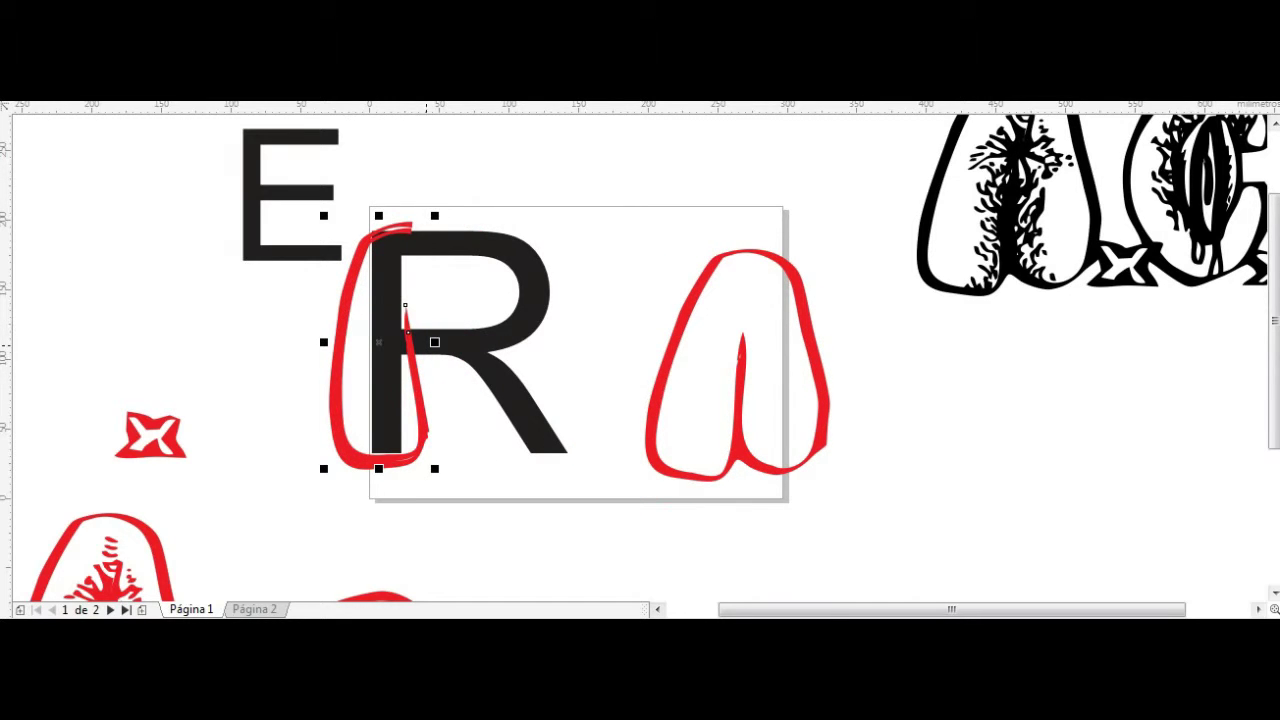
drag(410, 220, 406, 300)
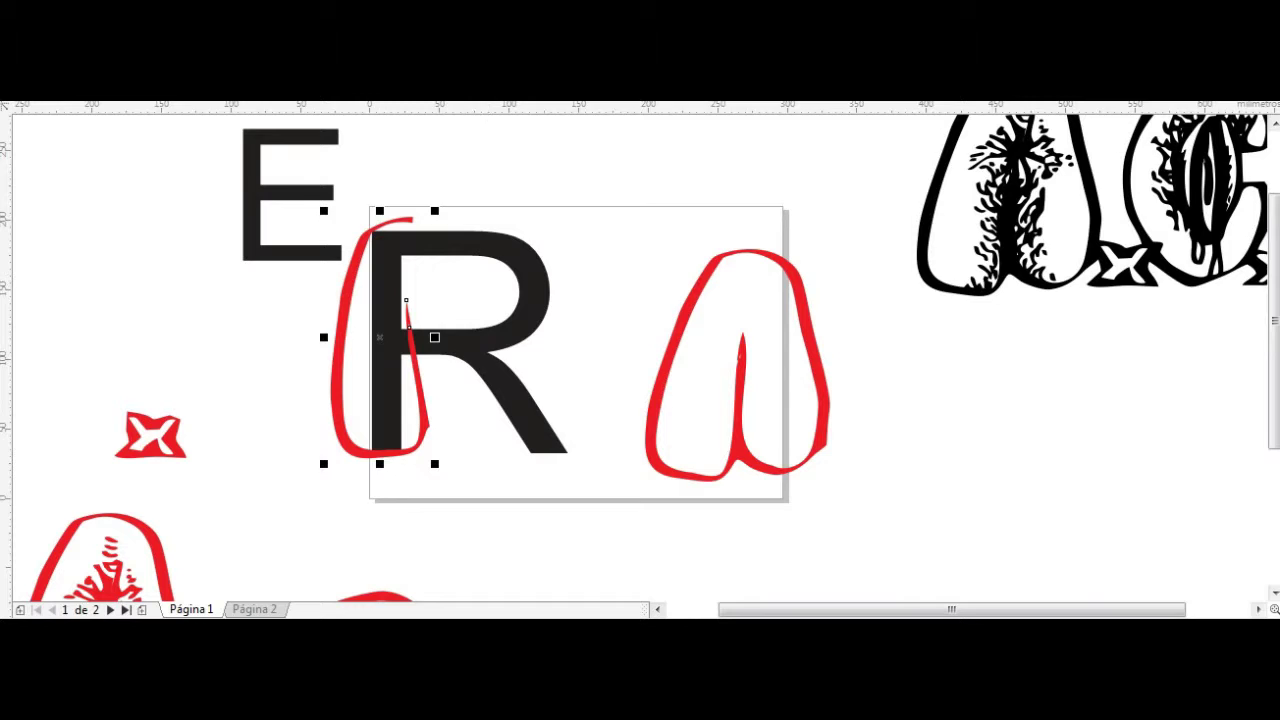
drag(662, 210, 820, 300)
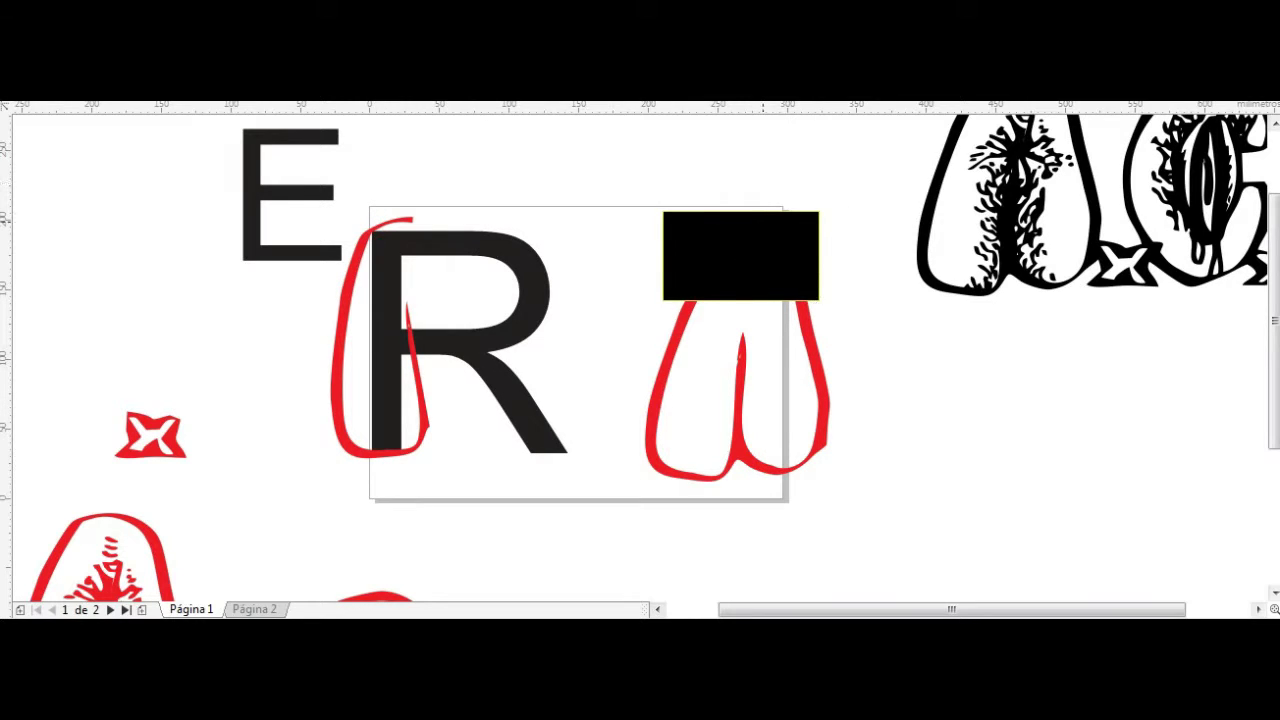
key(Delete)
mouse_move(766, 251)
mouse_down()
mouse_move(475, 243)
mouse_move(444, 226)
mouse_up()
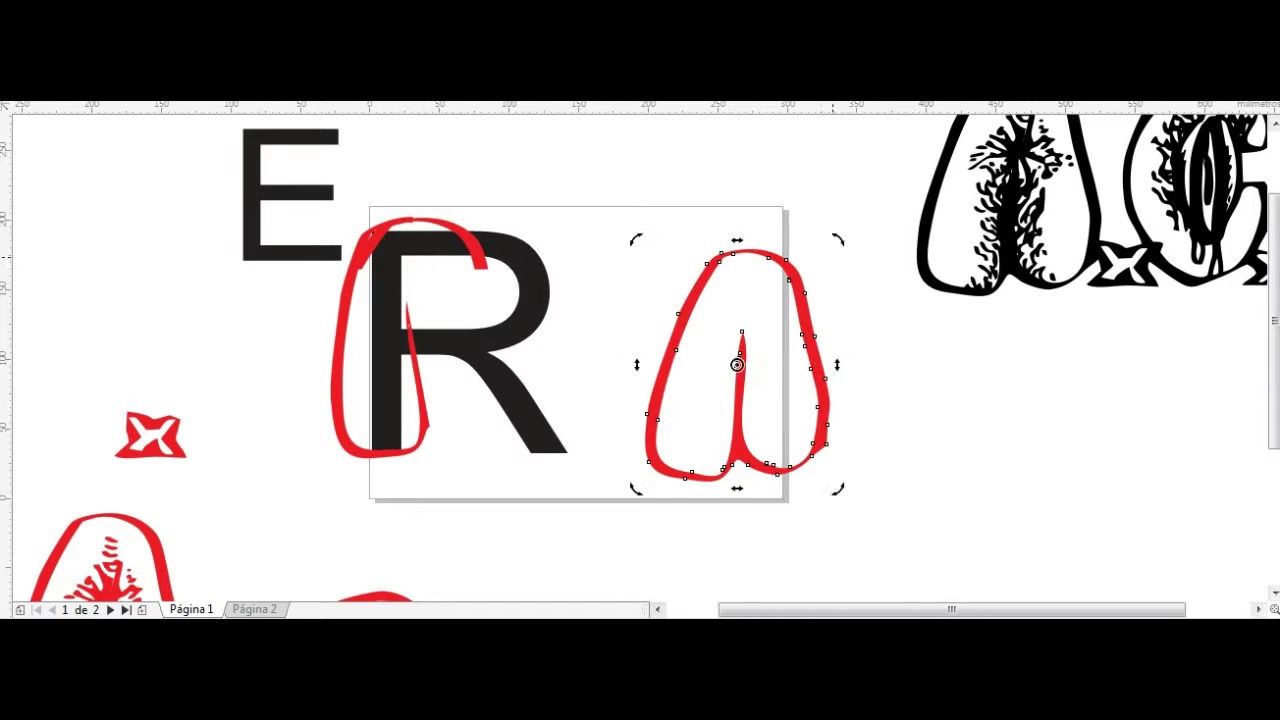
key(Return)
mouse_move(695, 288)
mouse_down()
mouse_move(385, 210)
mouse_move(757, 309)
mouse_up()
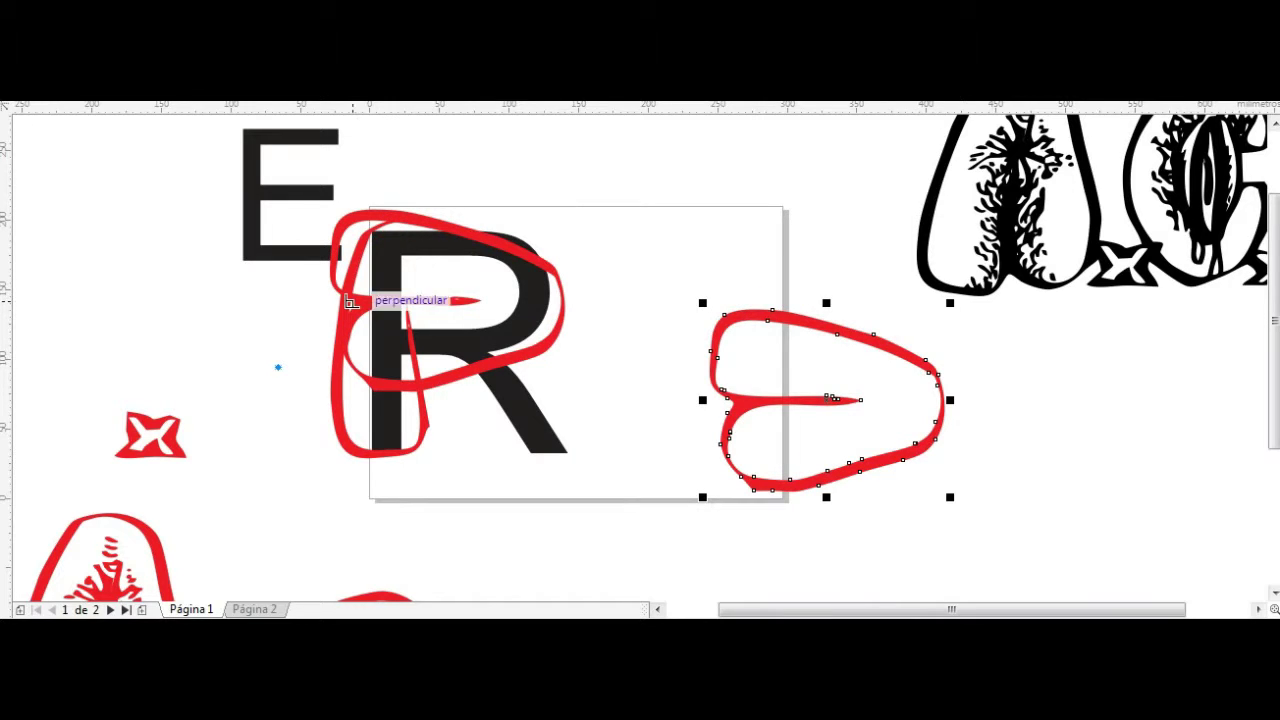
Step: Trim the red stroke's arm with a cutting polygon over the R
click(350, 302)
click(278, 368)
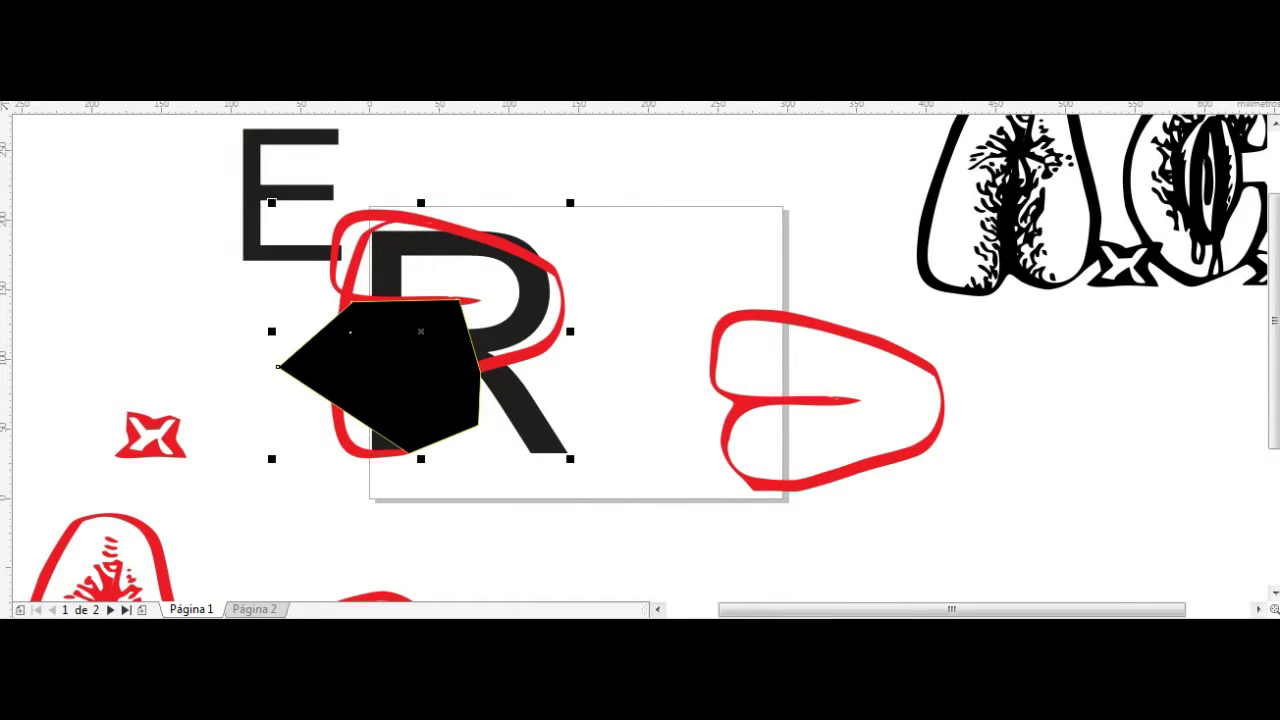
key(Delete)
key(ctrl+z)
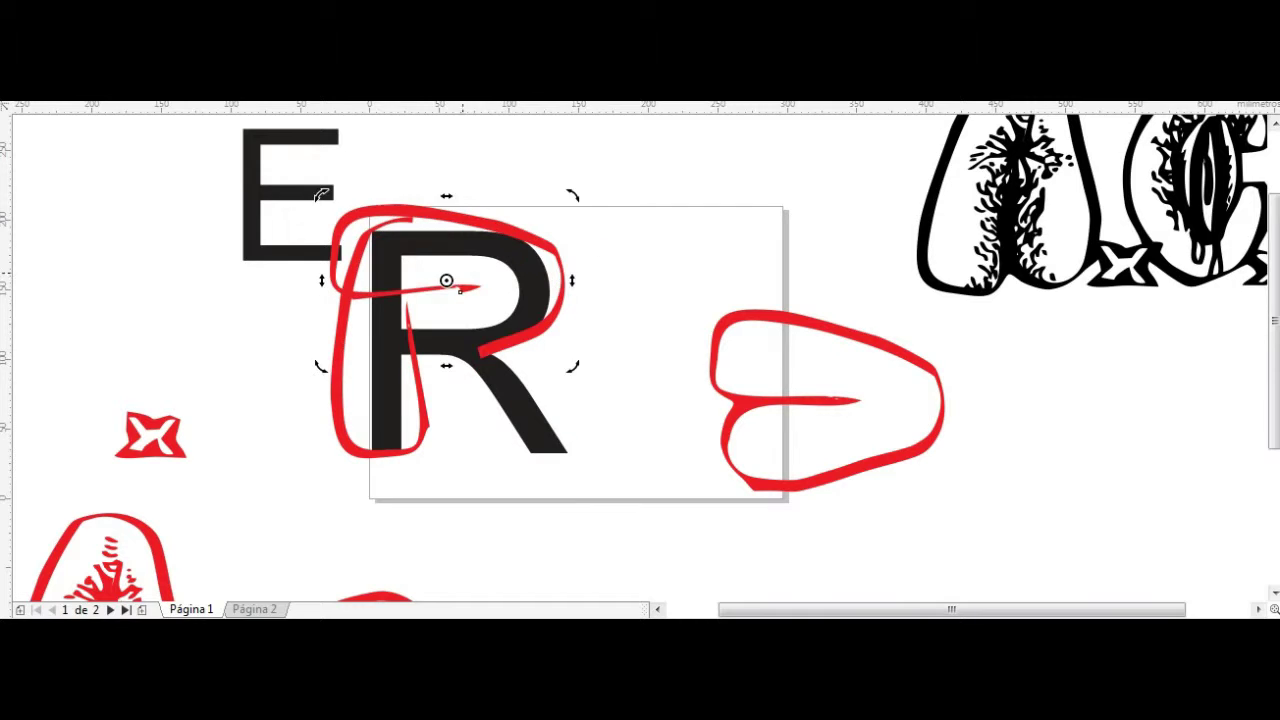
Step: Trim the red stroke's top with a five-corner polygon and turn the heart back upright
click(242, 350)
click(430, 323)
click(497, 265)
click(400, 248)
click(238, 200)
click(242, 350)
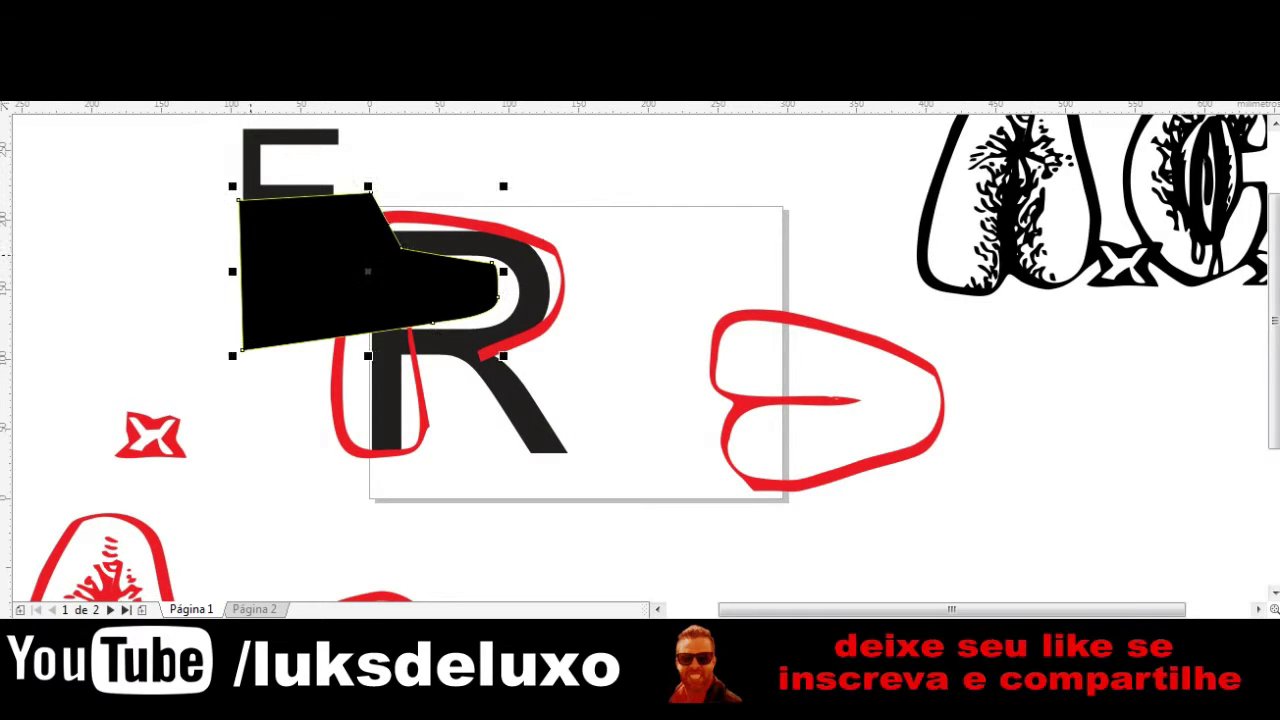
key(ctrl+z)
key(ctrl+z)
key(ctrl+z)
key(Escape)
Step: Cut away the heart's left half and move the rotated J-shaped remnant toward the R's leg
mouse_move(777, 556)
mouse_down()
mouse_move(745, 495)
mouse_move(792, 313)
mouse_up()
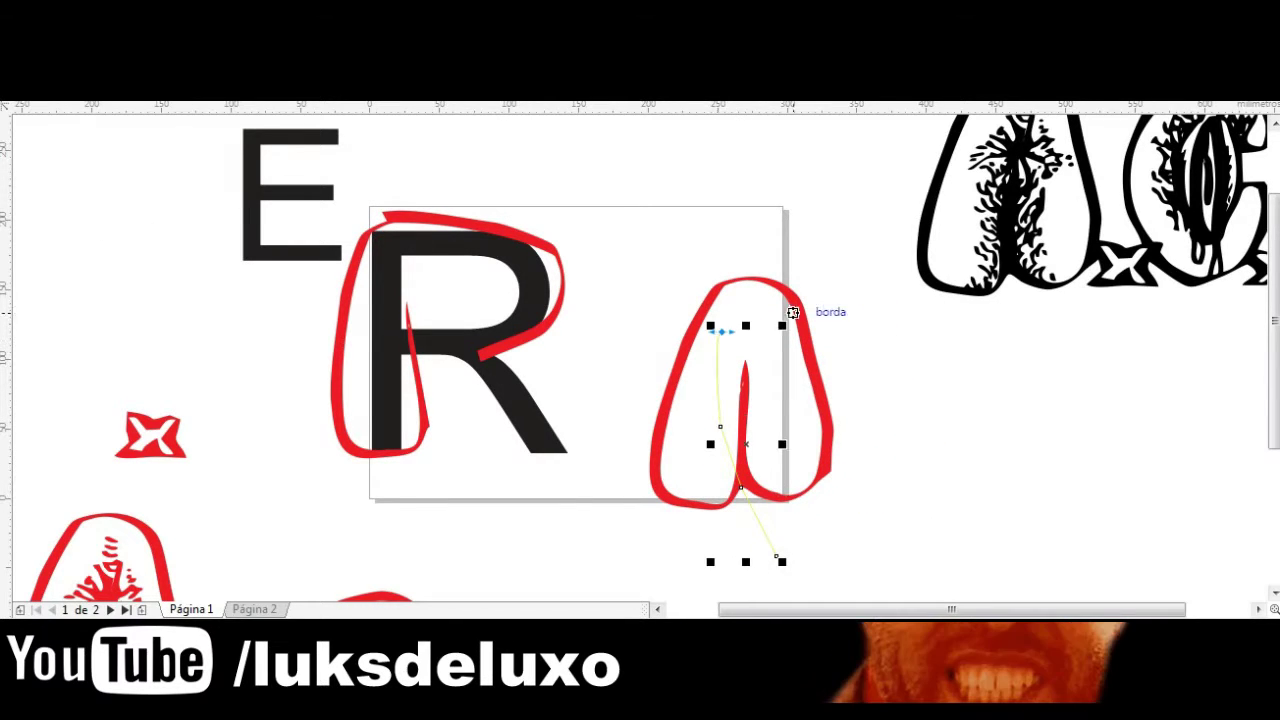
click(628, 328)
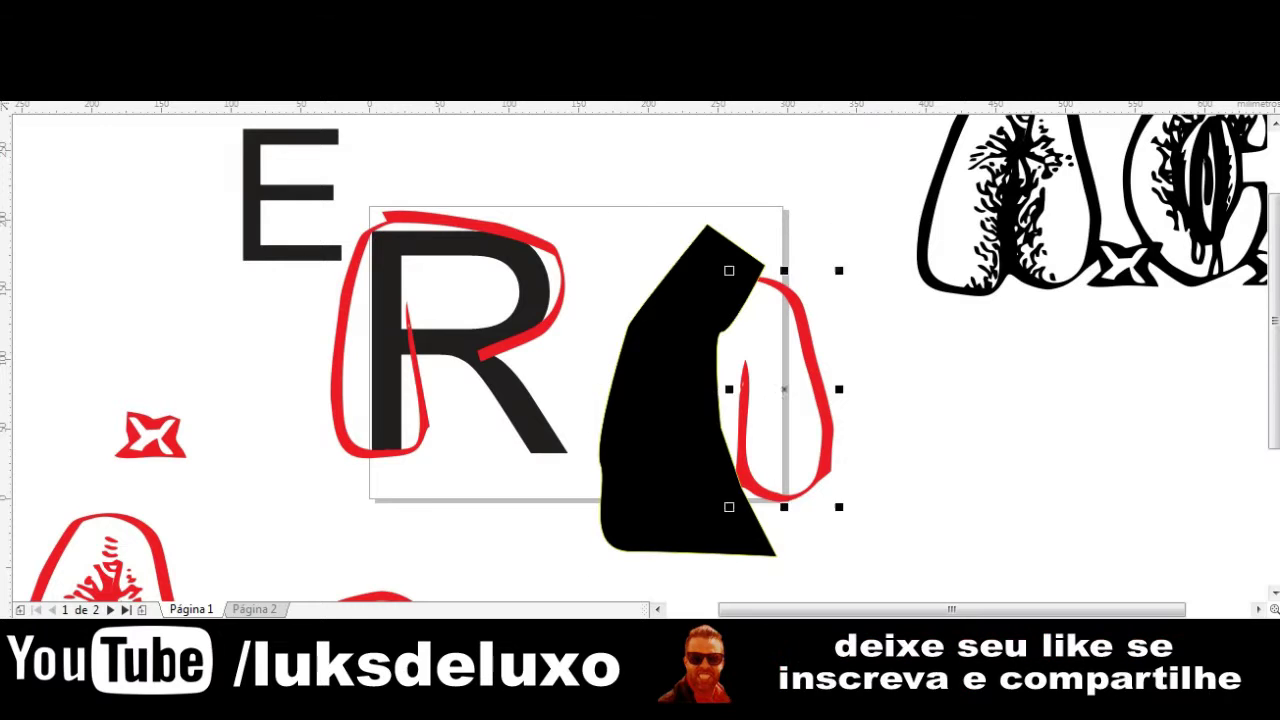
key(Delete)
click(790, 400)
drag(809, 243, 760, 215)
drag(760, 420, 532, 435)
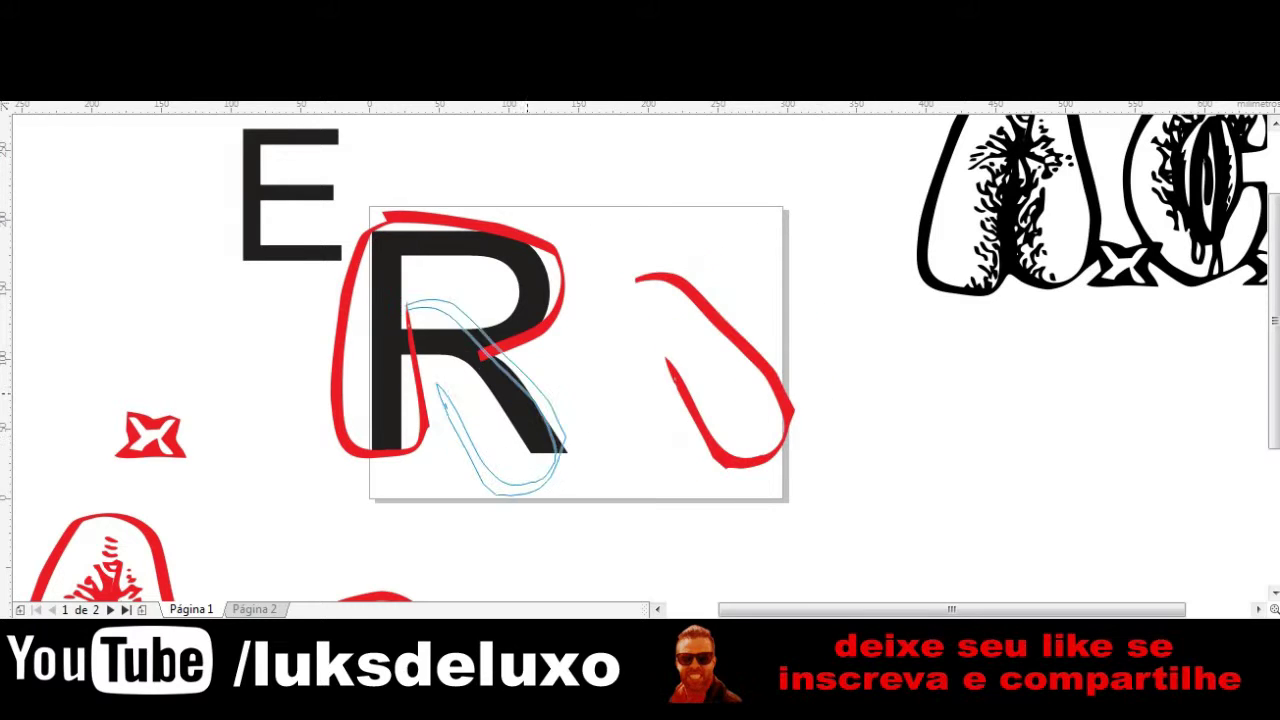
Step: Flip and fit the red J-curve along the R's bowl and leg
scroll(500, 400, up, 3)
click(541, 363)
click(449, 360)
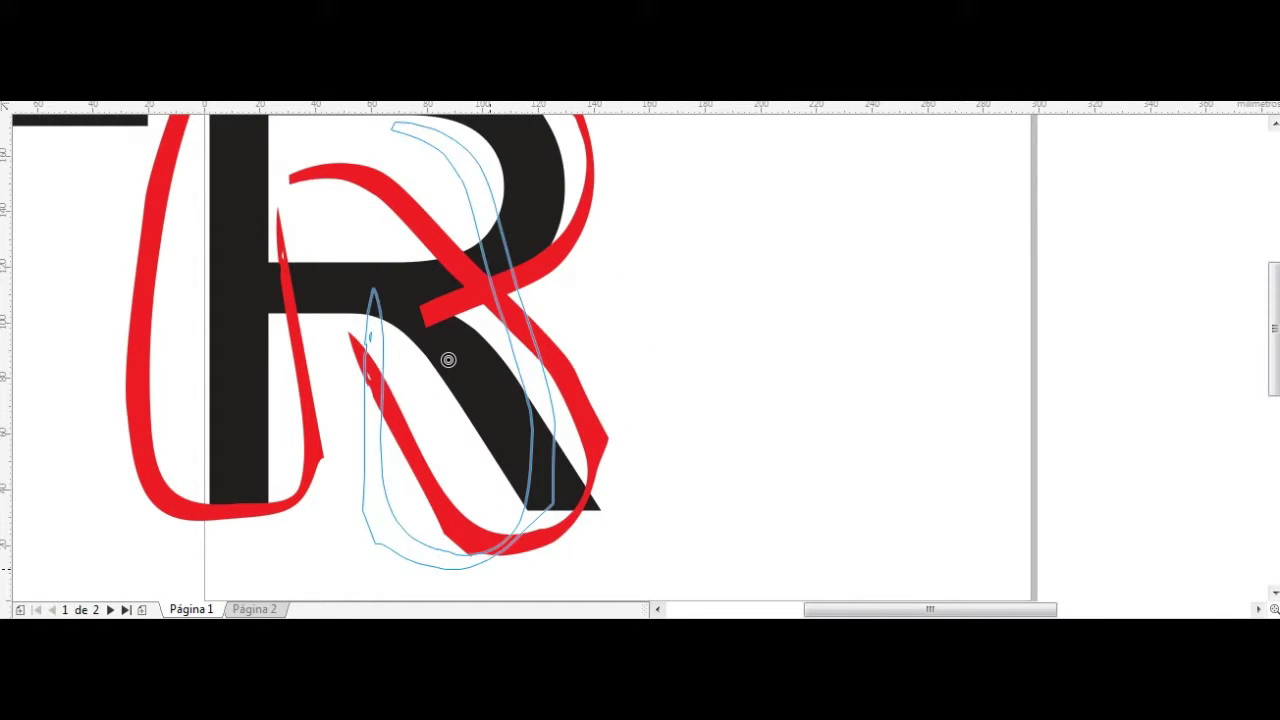
drag(455, 344, 438, 367)
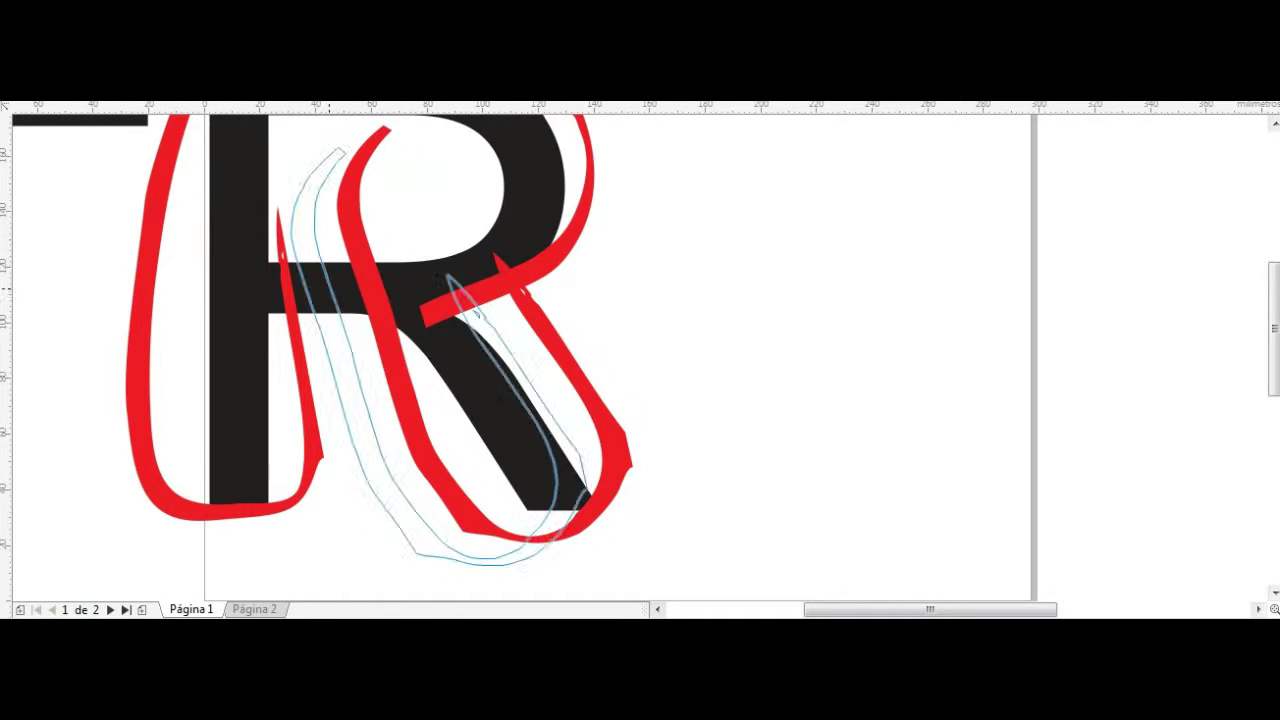
scroll(395, 353, down, 2)
drag(477, 465, 500, 440)
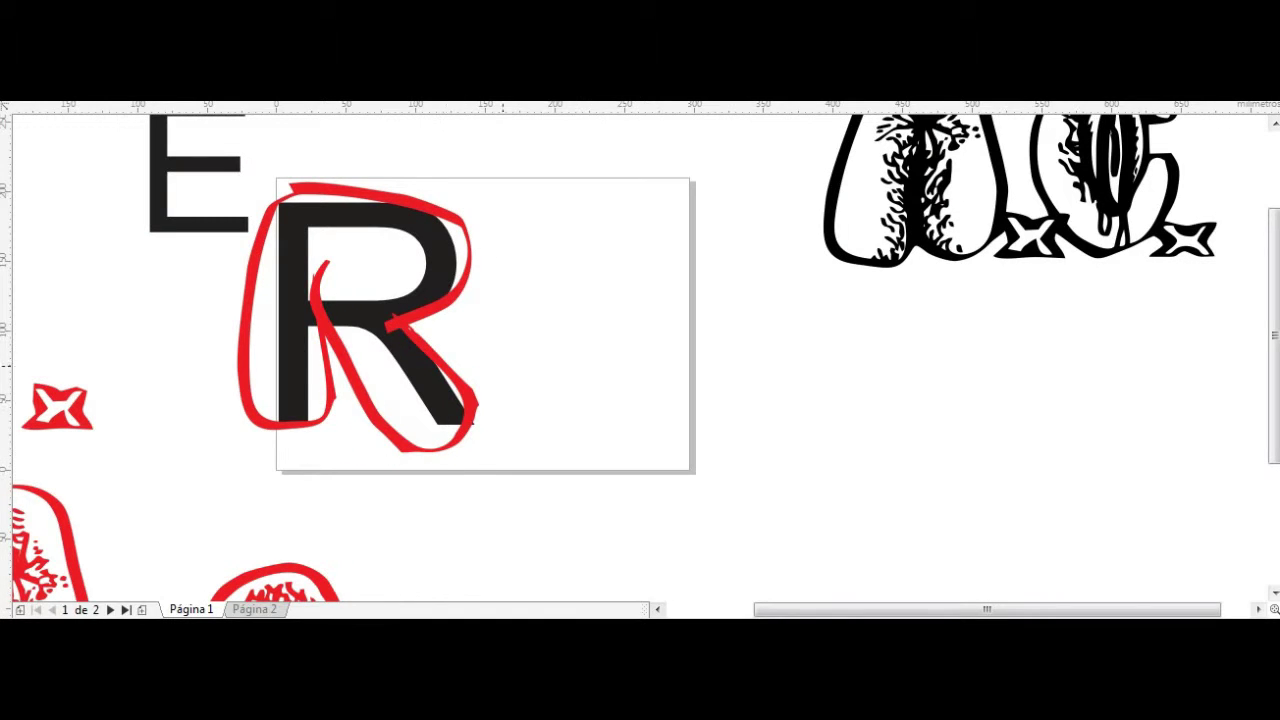
Step: Join the red pieces, clean up their nodes into a sharp tip, and place a red seed shape copy beside the R
click(408, 319)
click(313, 271)
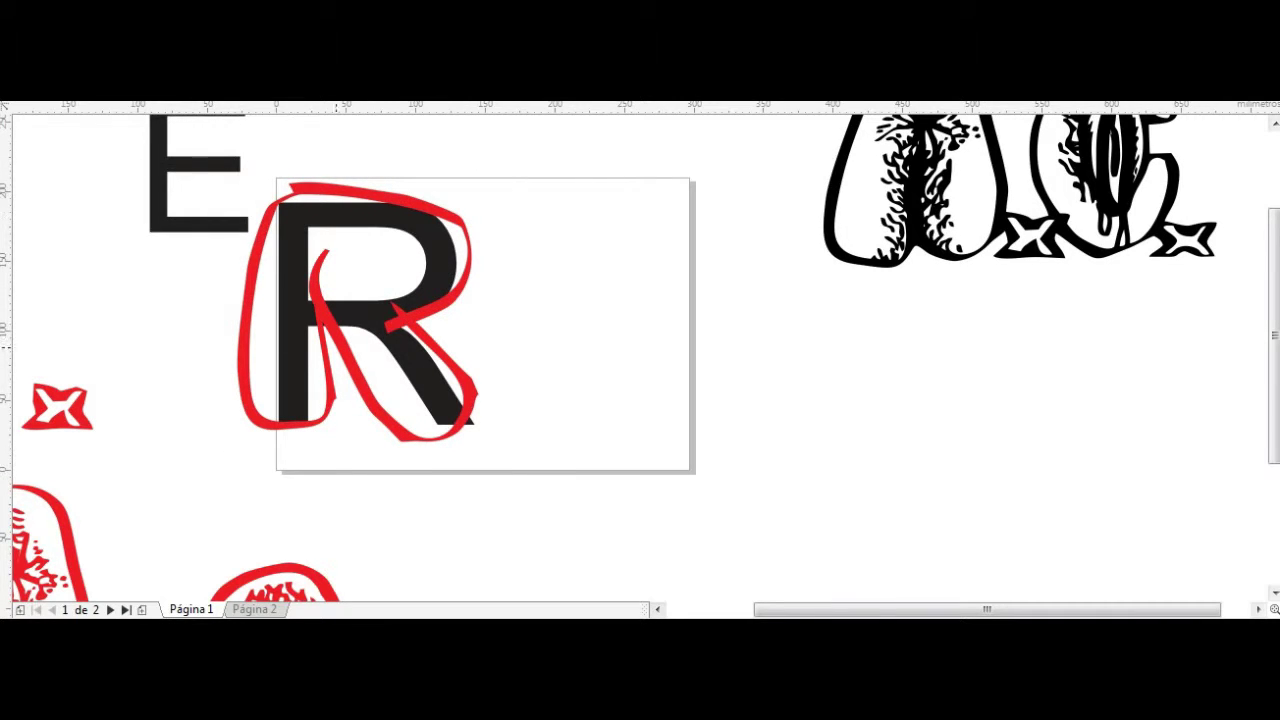
key(F10)
scroll(292, 184, up, 3)
key(Delete)
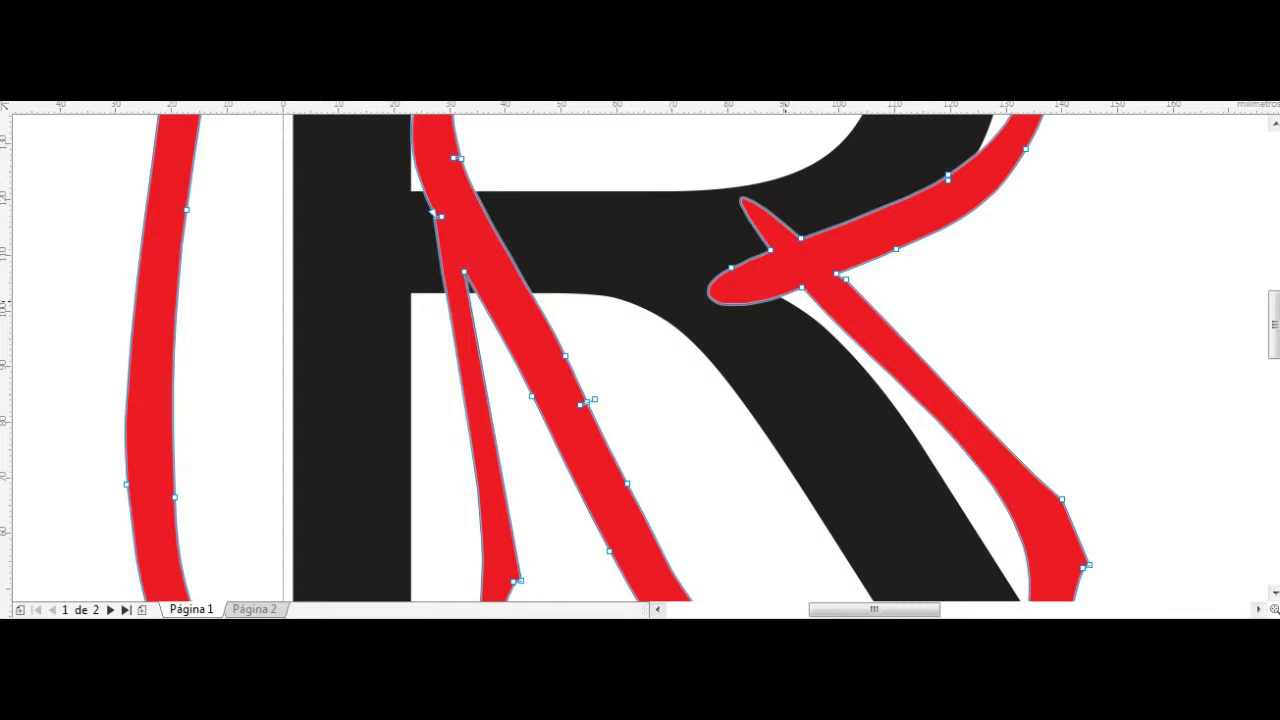
drag(708, 291, 740, 265)
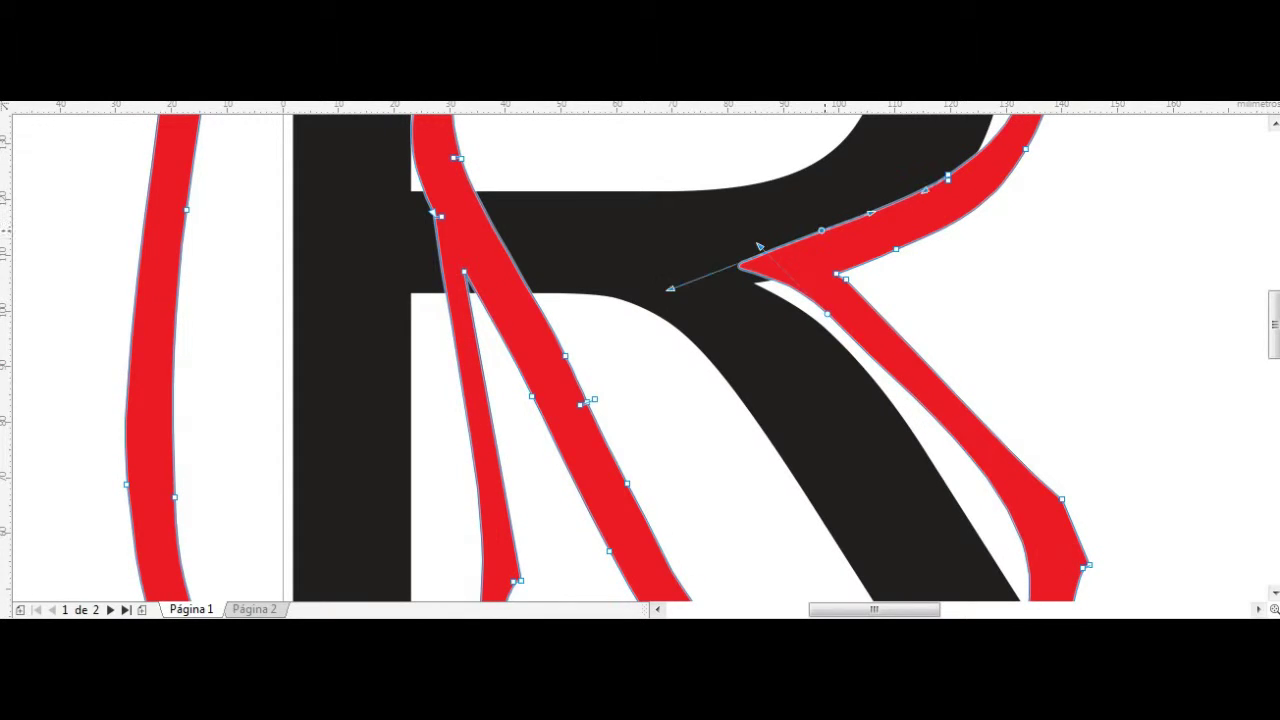
drag(752, 257, 1012, 453)
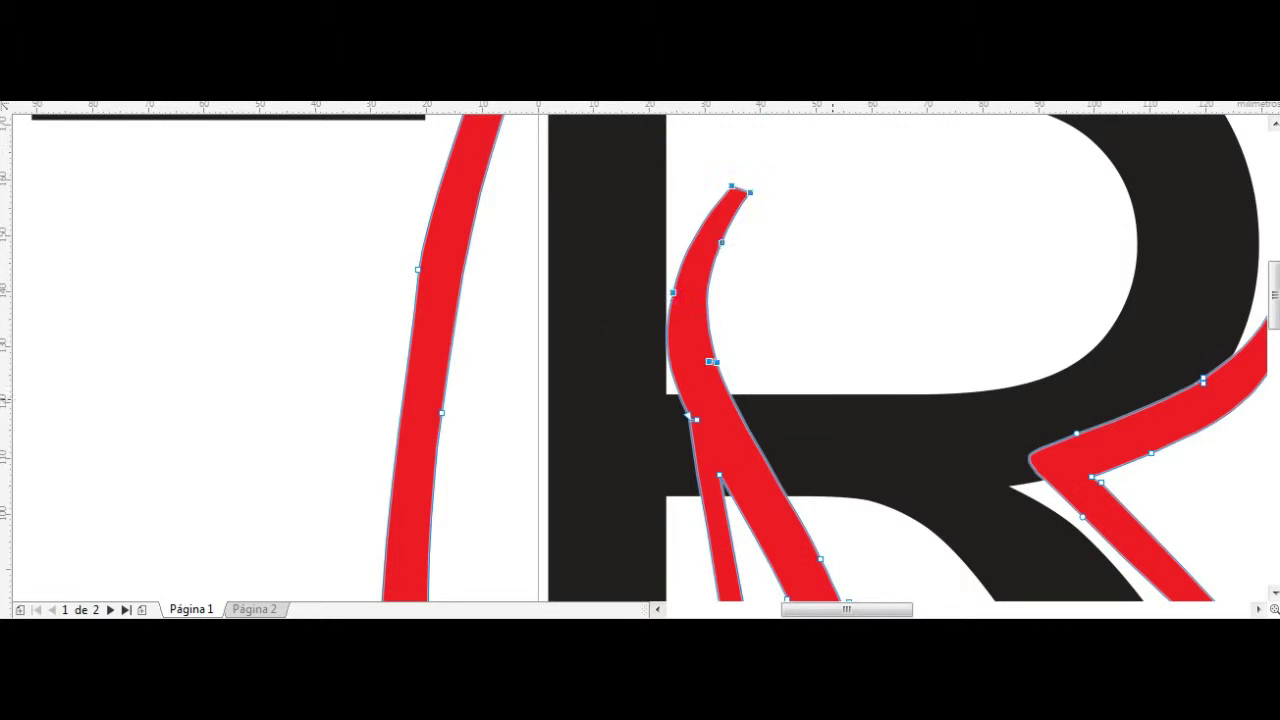
key(Delete)
key(Delete)
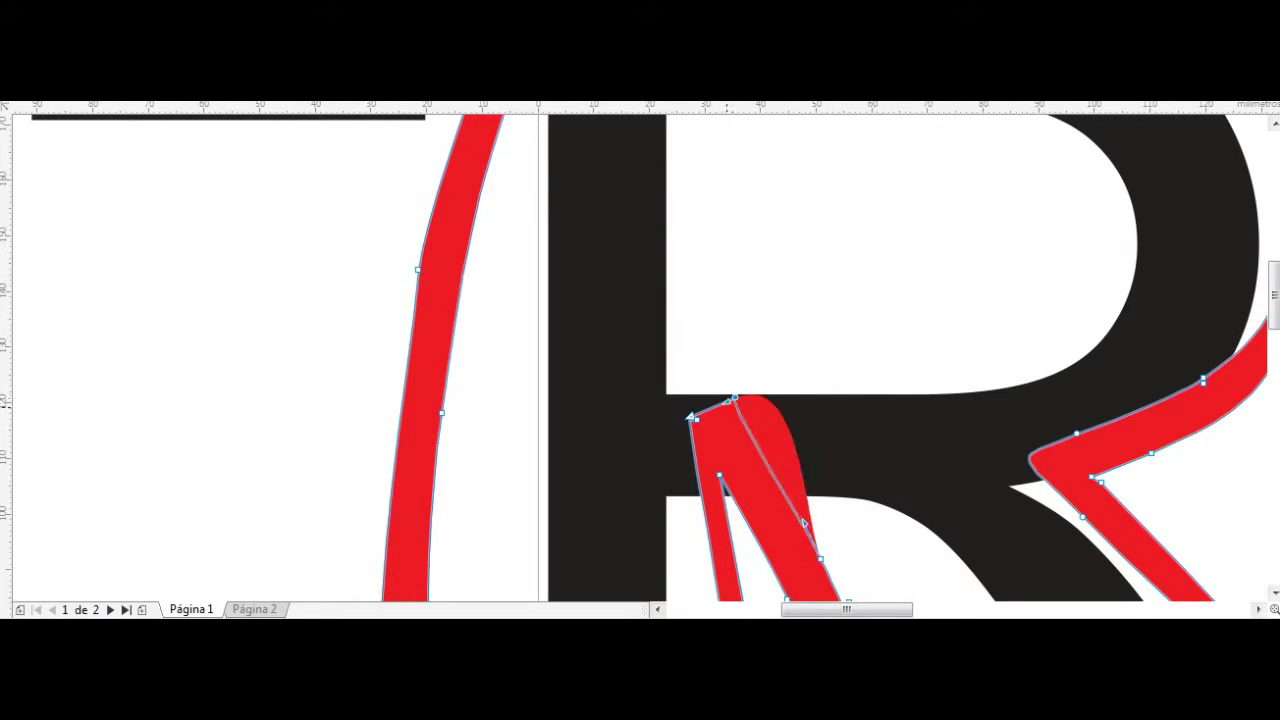
scroll(803, 524, down, 3)
drag(1053, 425, 995, 349)
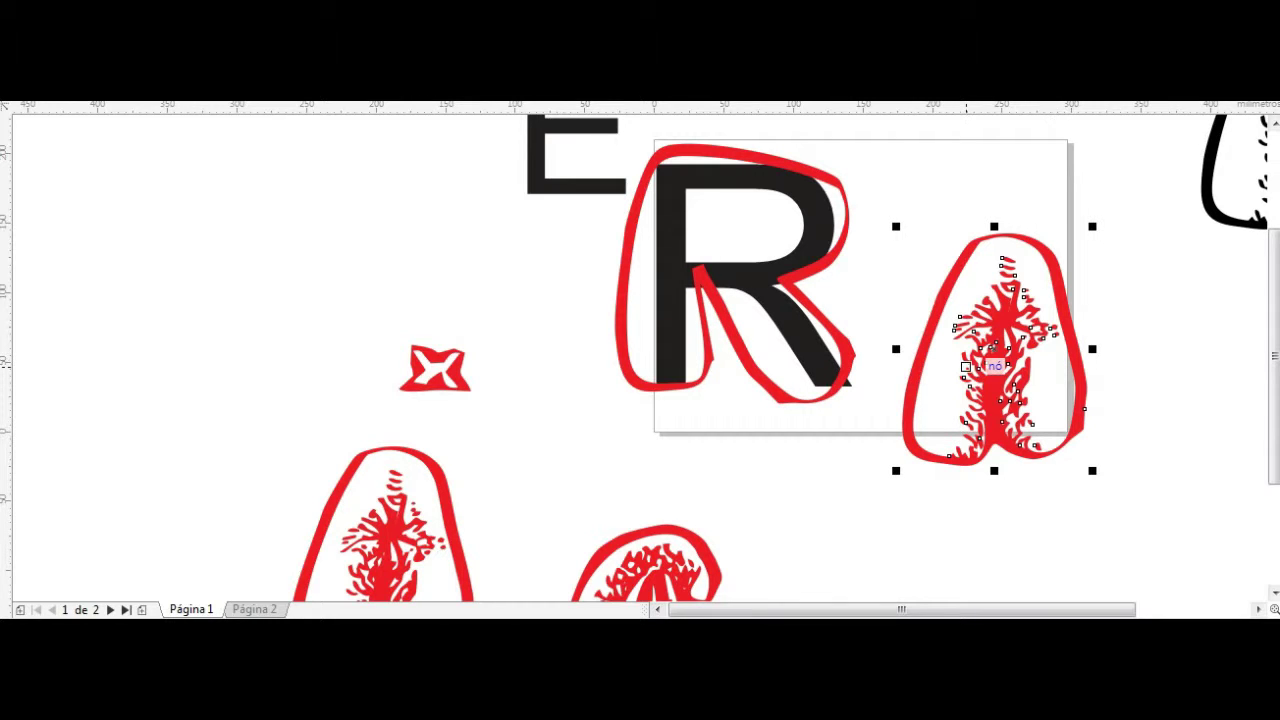
Step: Delete the black fill shape behind the red seed texture
key(F10)
click(868, 410)
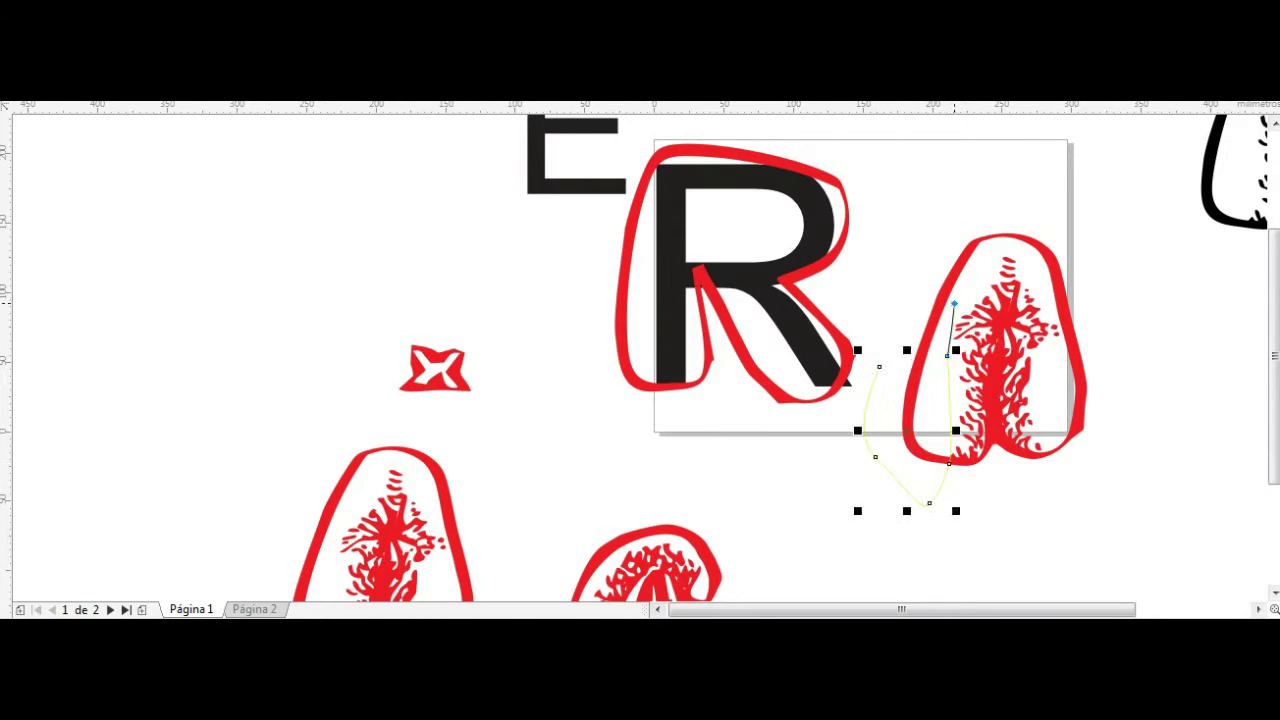
scroll(1040, 308, up, 3)
scroll(1040, 330, down, 2)
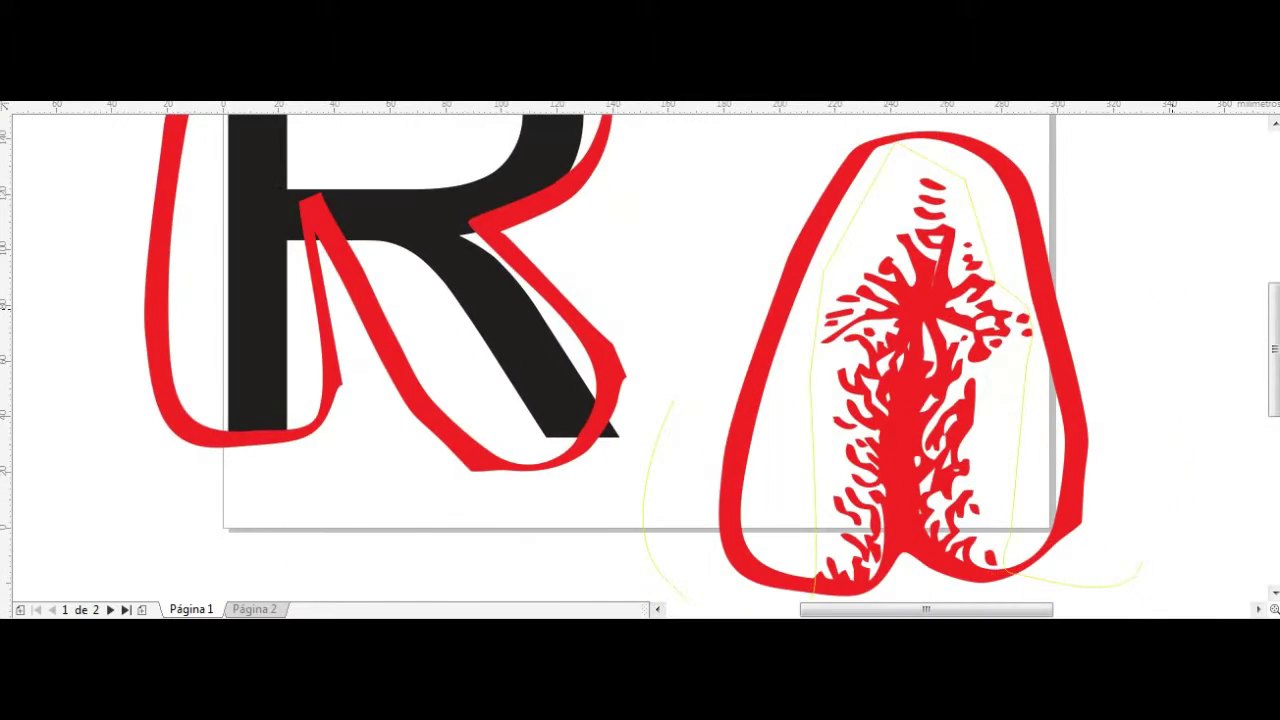
scroll(1055, 335, down, 2)
key(Tab)
key(Delete)
Step: Move the textured shape onto the R and recolour it blue
drag(980, 317, 690, 222)
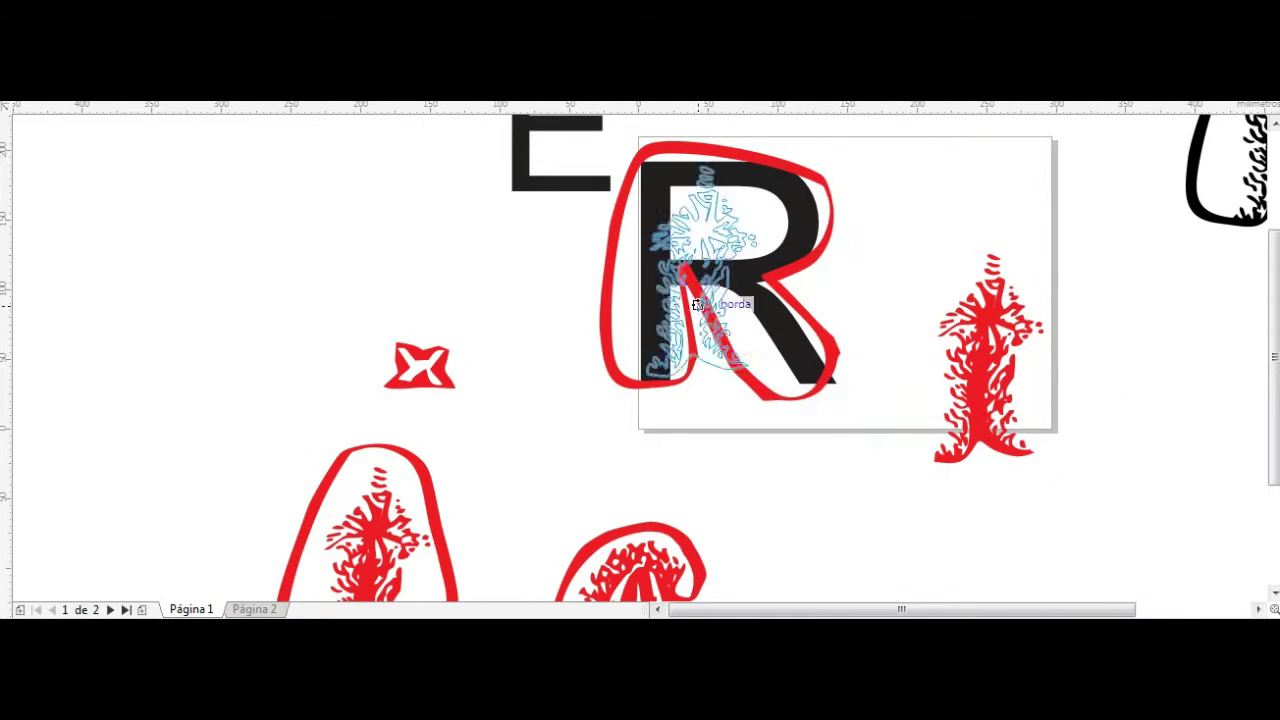
click(1274, 358)
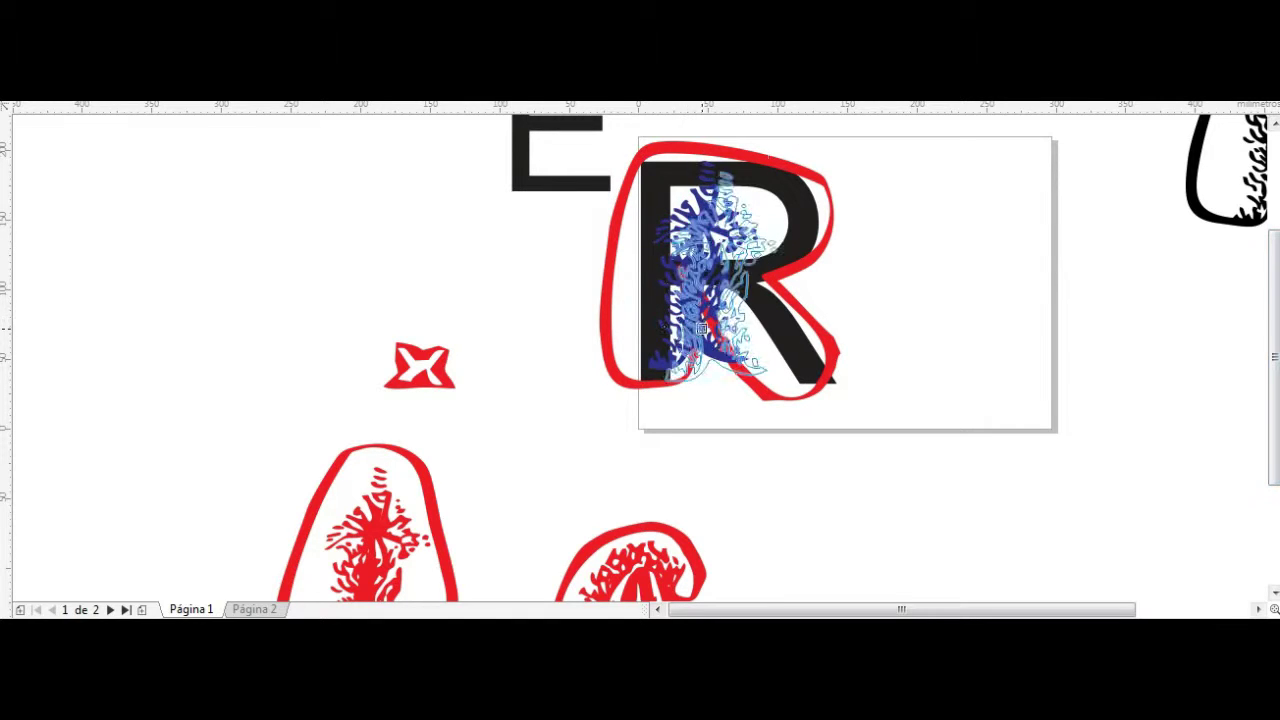
click(705, 300)
scroll(697, 233, up, 2)
drag(700, 300, 637, 243)
click(637, 243)
scroll(637, 243, down, 2)
drag(690, 187, 690, 197)
Step: Settle the blue shape into the R's stem and delete the black R letter
scroll(690, 378, up, 2)
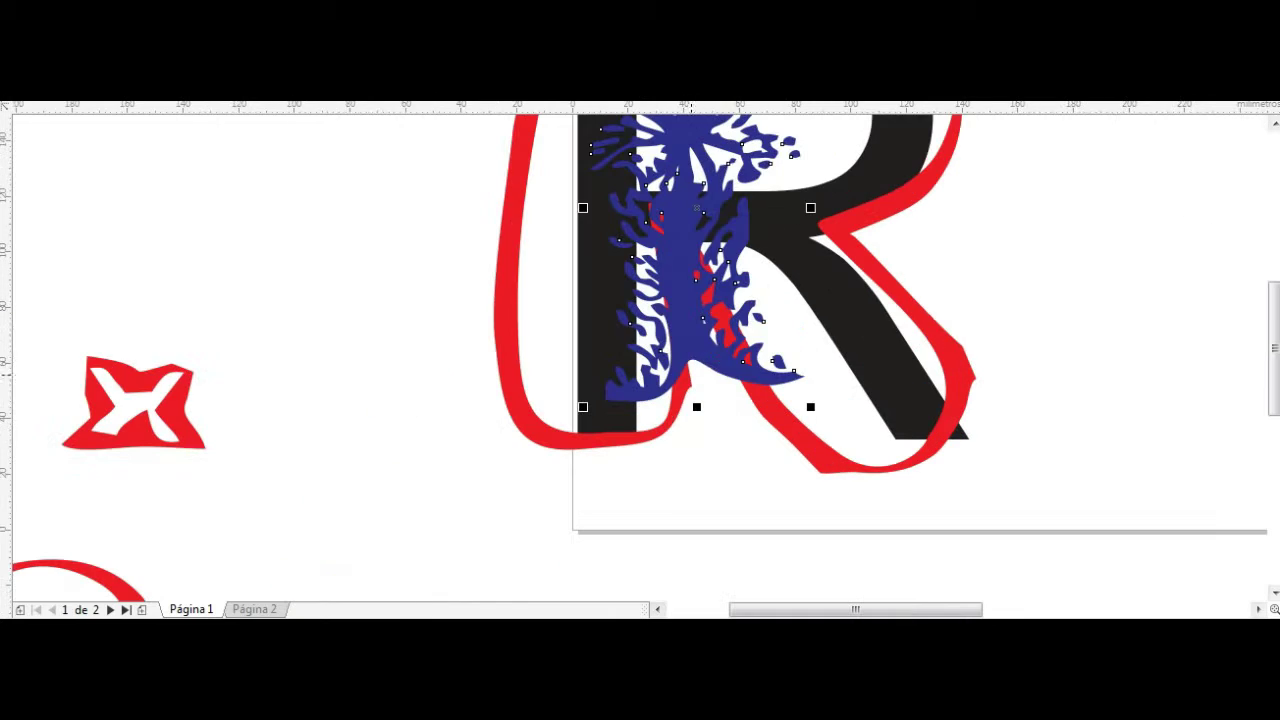
drag(697, 358, 551, 283)
scroll(650, 330, down, 2)
scroll(600, 300, up, 2)
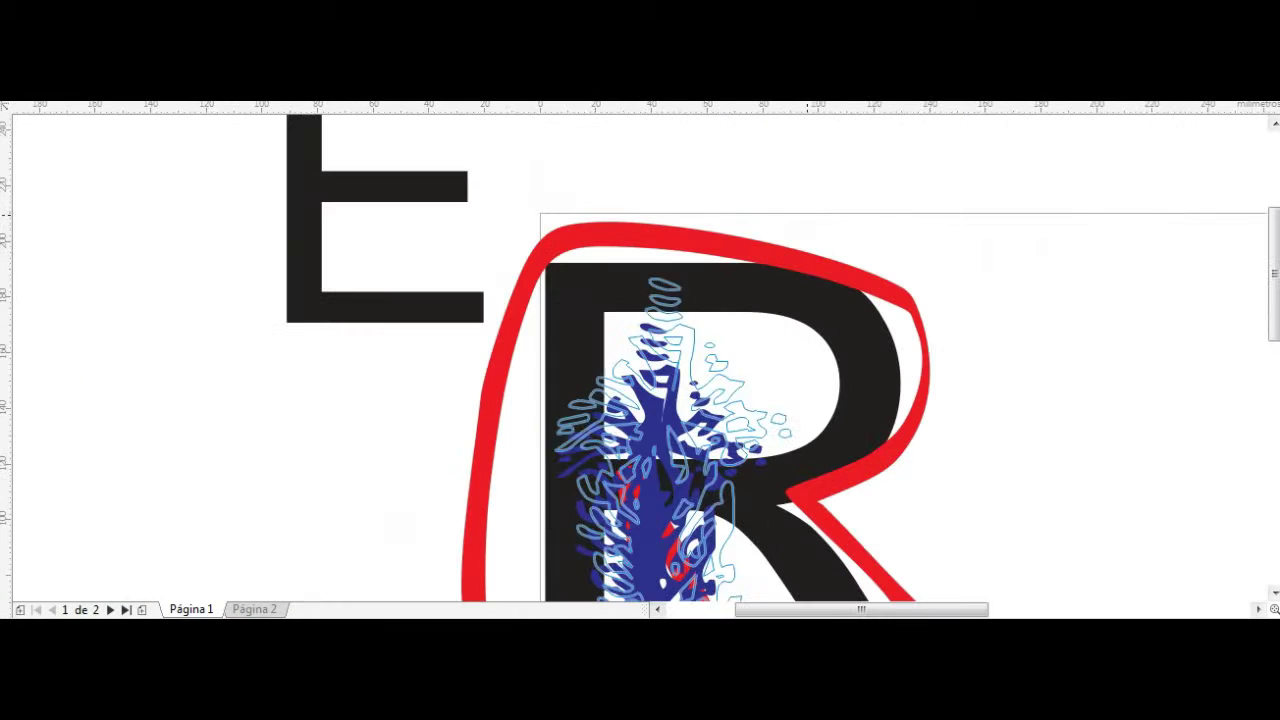
scroll(600, 200, down, 2)
click(689, 305)
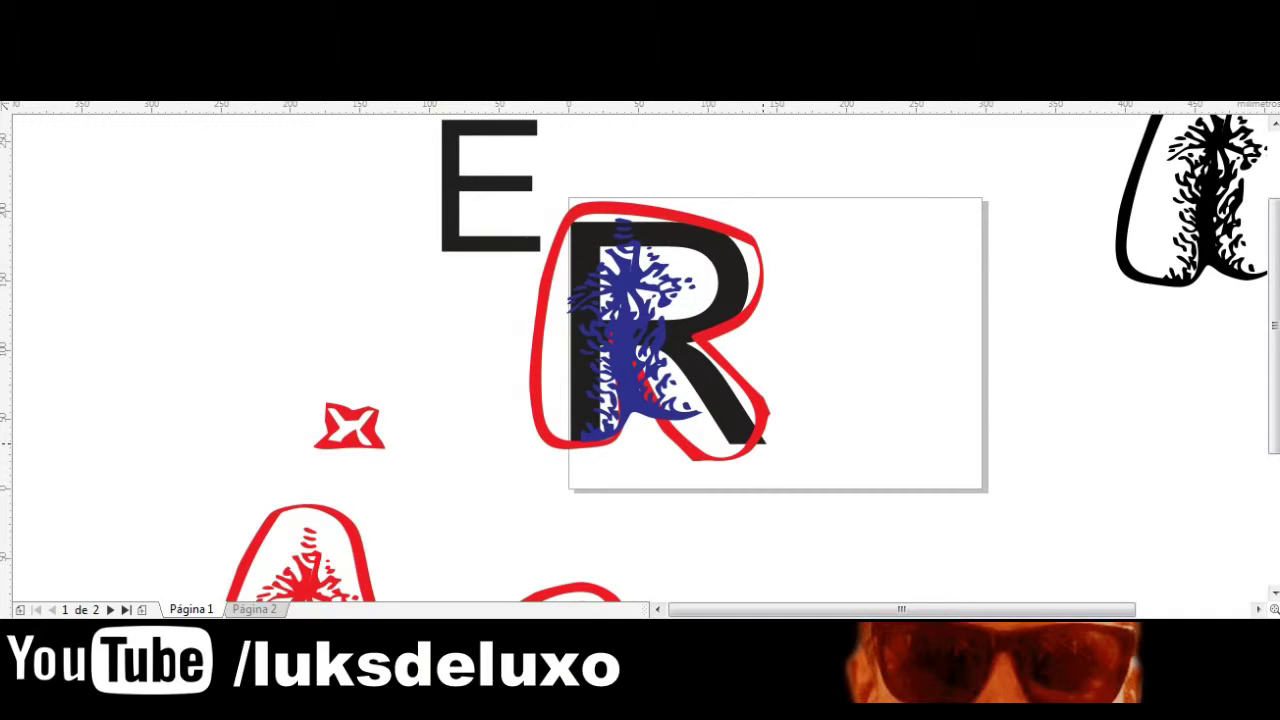
key(Delete)
scroll(683, 418, up, 2)
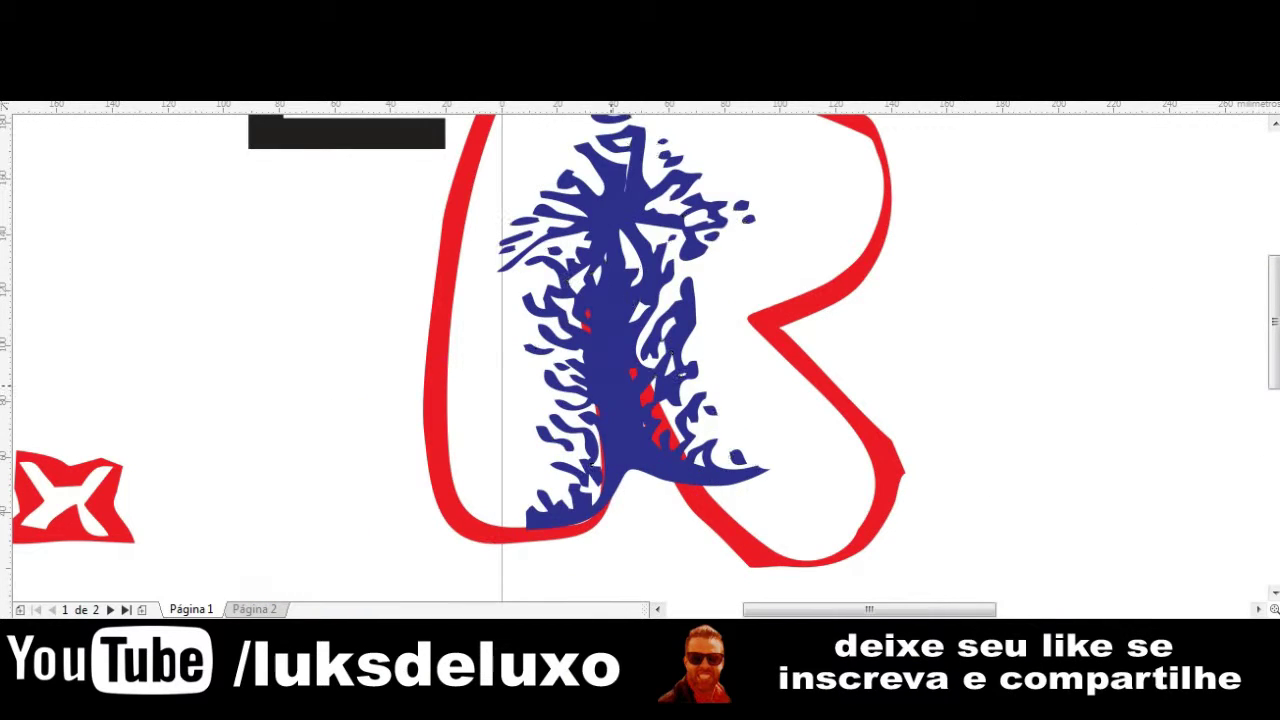
click(650, 245)
Step: Clip the blue shape with a polygon drawn along the red stroke
scroll(650, 245, up, 2)
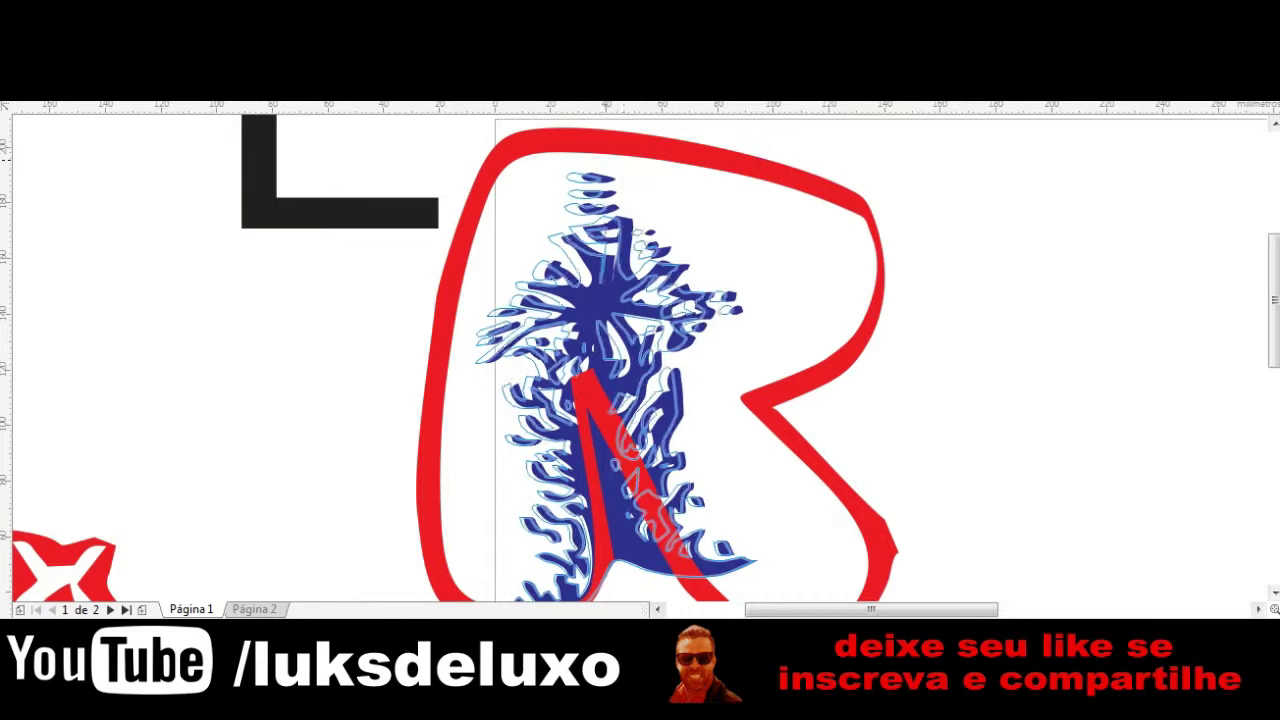
click(614, 396)
scroll(614, 396, down, 2)
click(750, 509)
click(573, 290)
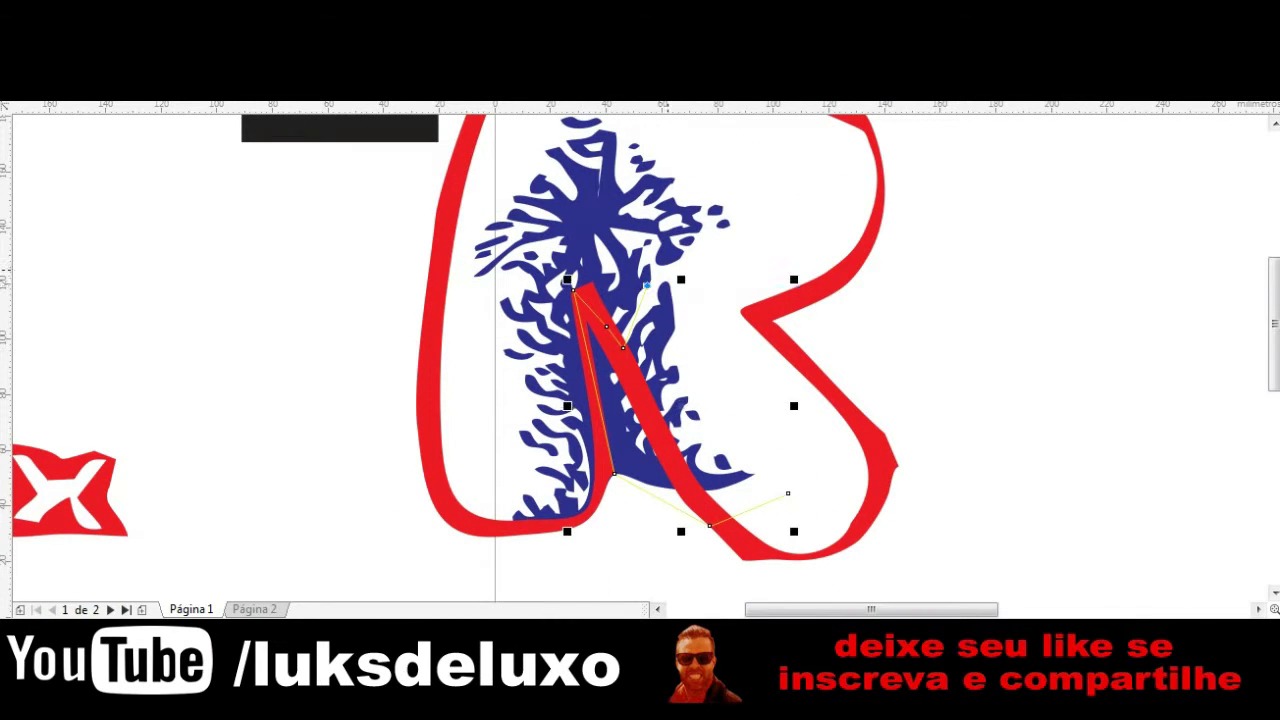
click(647, 285)
click(690, 275)
click(788, 493)
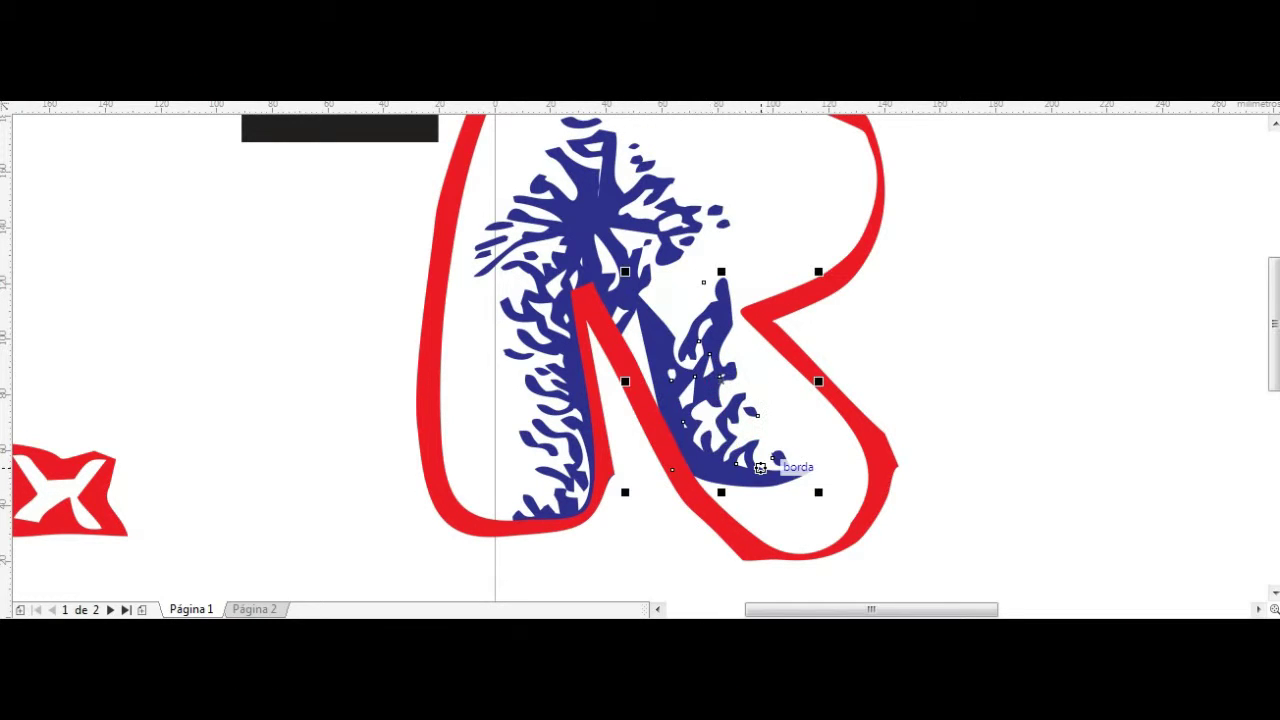
Step: Skew and nudge the blue shape inside the R, then delete the blue detail
drag(721, 273, 576, 304)
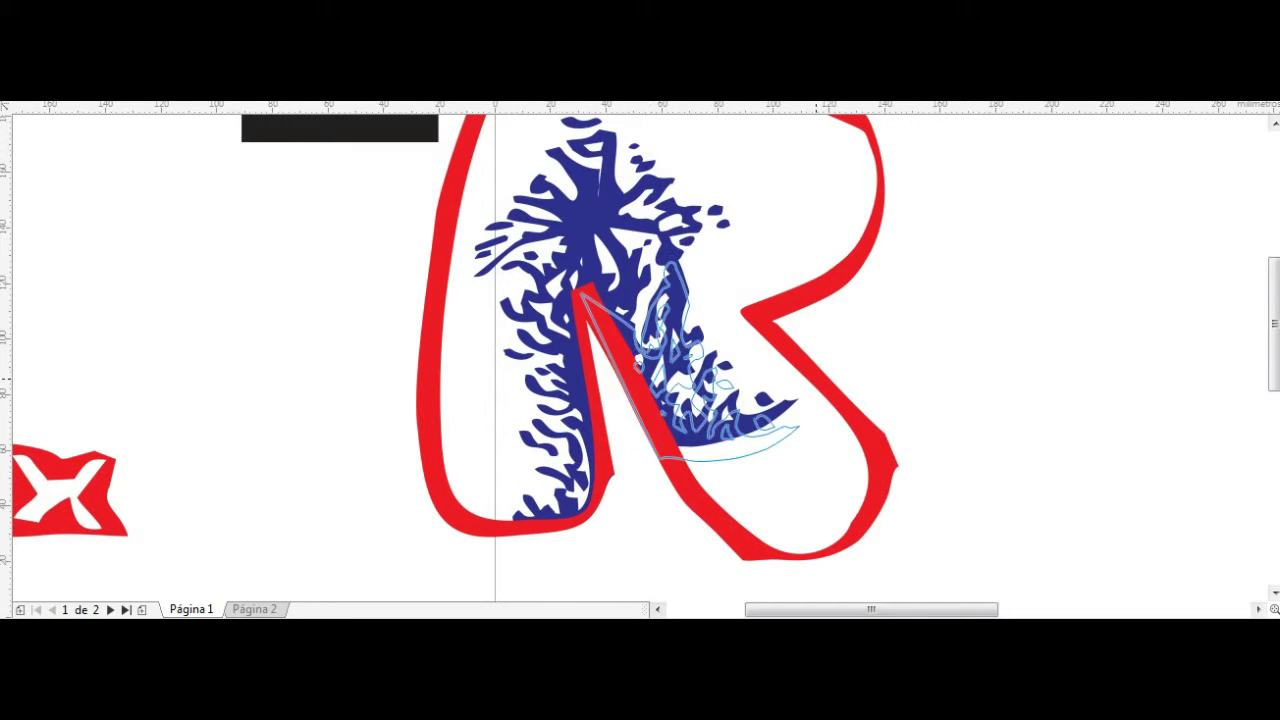
drag(660, 316, 675, 343)
scroll(935, 376, down, 2)
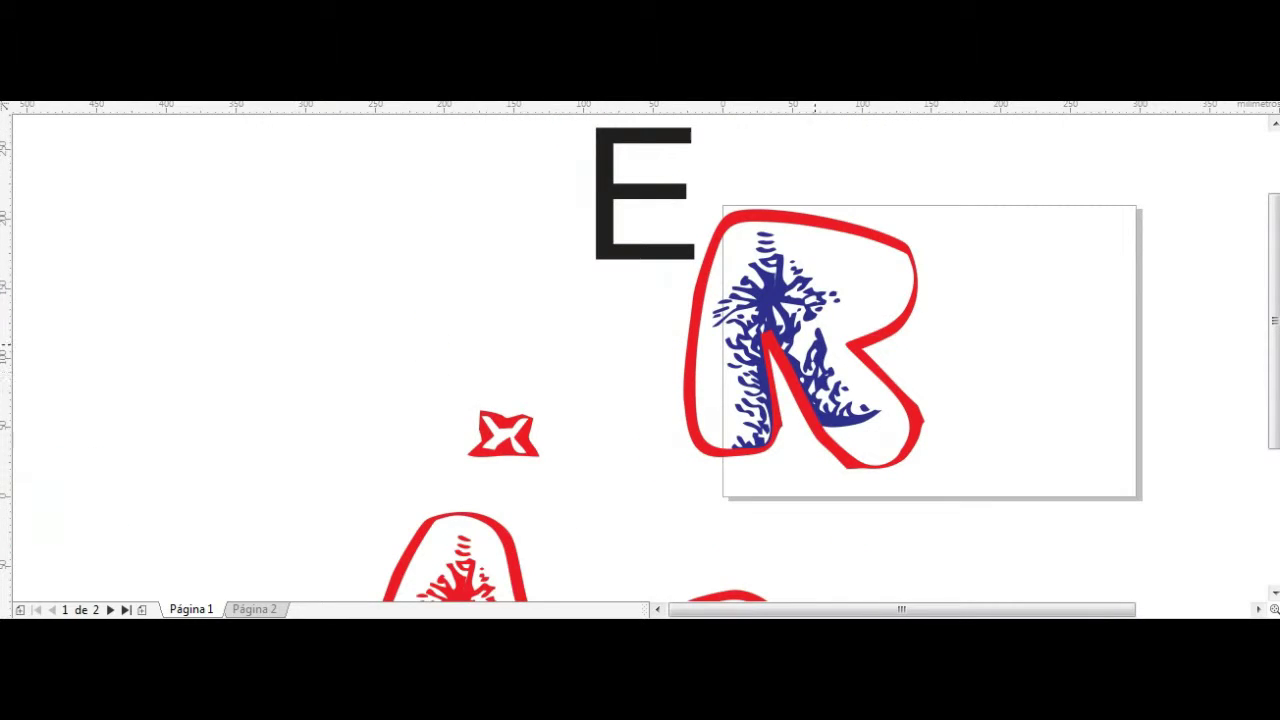
key(Delete)
Step: Pull the bottom curve node of the R's leg downward with the Shape tool
key(F10)
scroll(936, 434, up, 3)
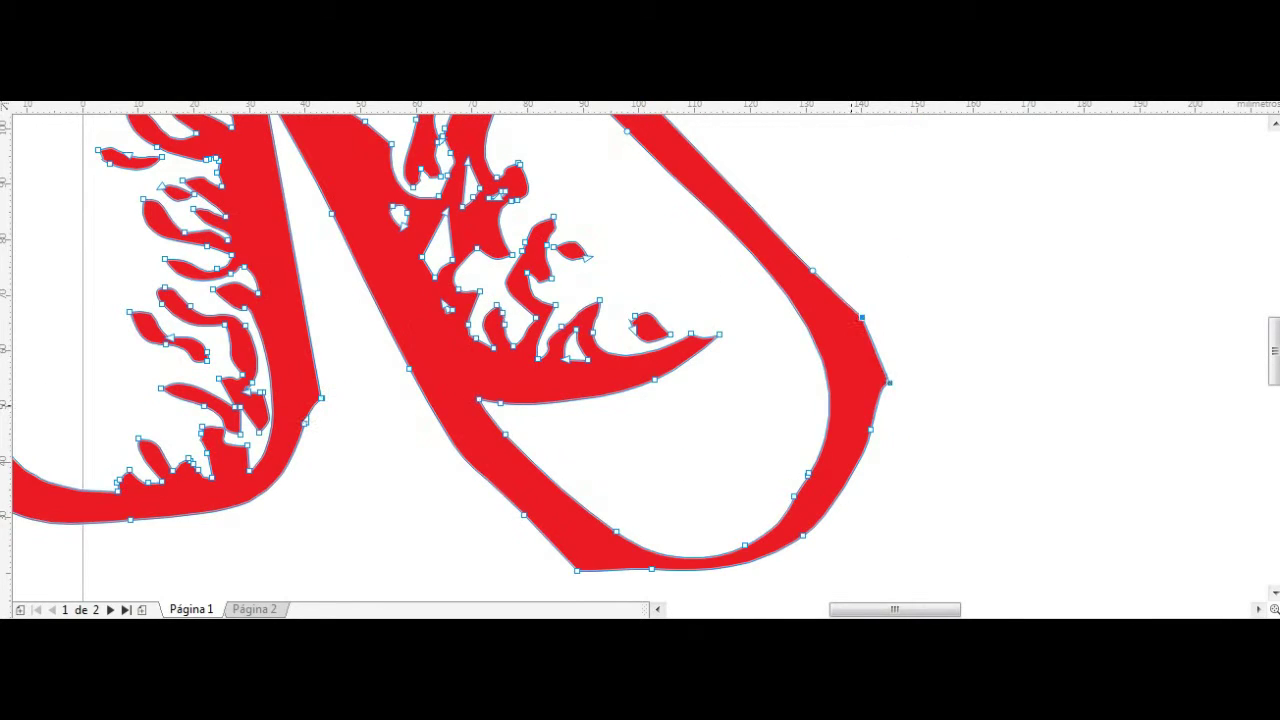
scroll(570, 500, up, 2)
drag(880, 466, 898, 511)
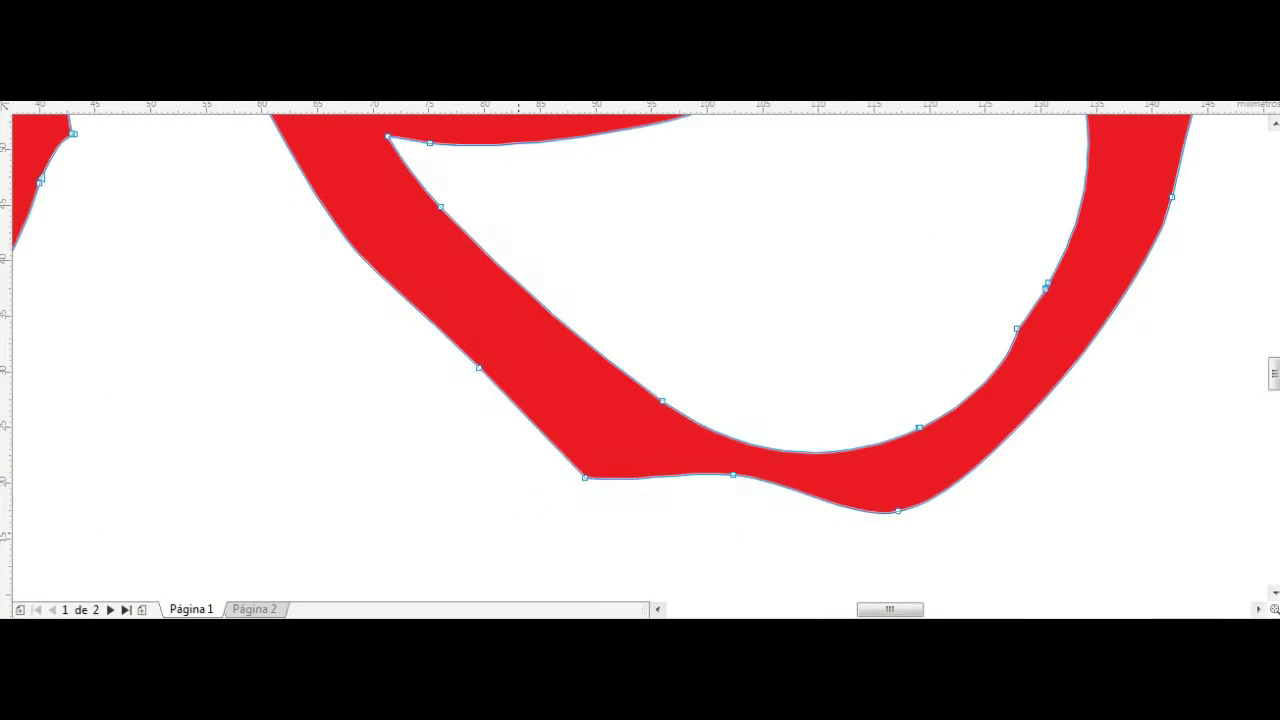
scroll(680, 570, down, 3)
scroll(680, 570, down, 2)
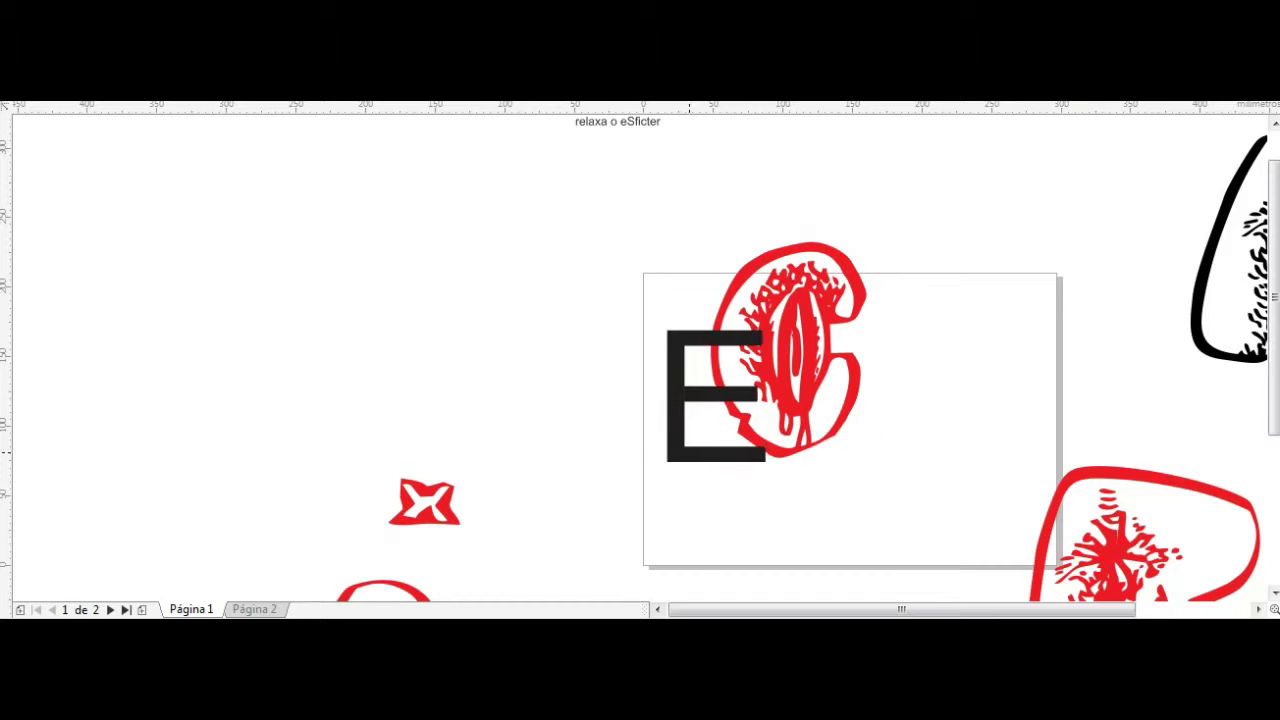
Step: Move the E into the page frame and discard a stray curve beside the blue C
drag(797, 278, 548, 232)
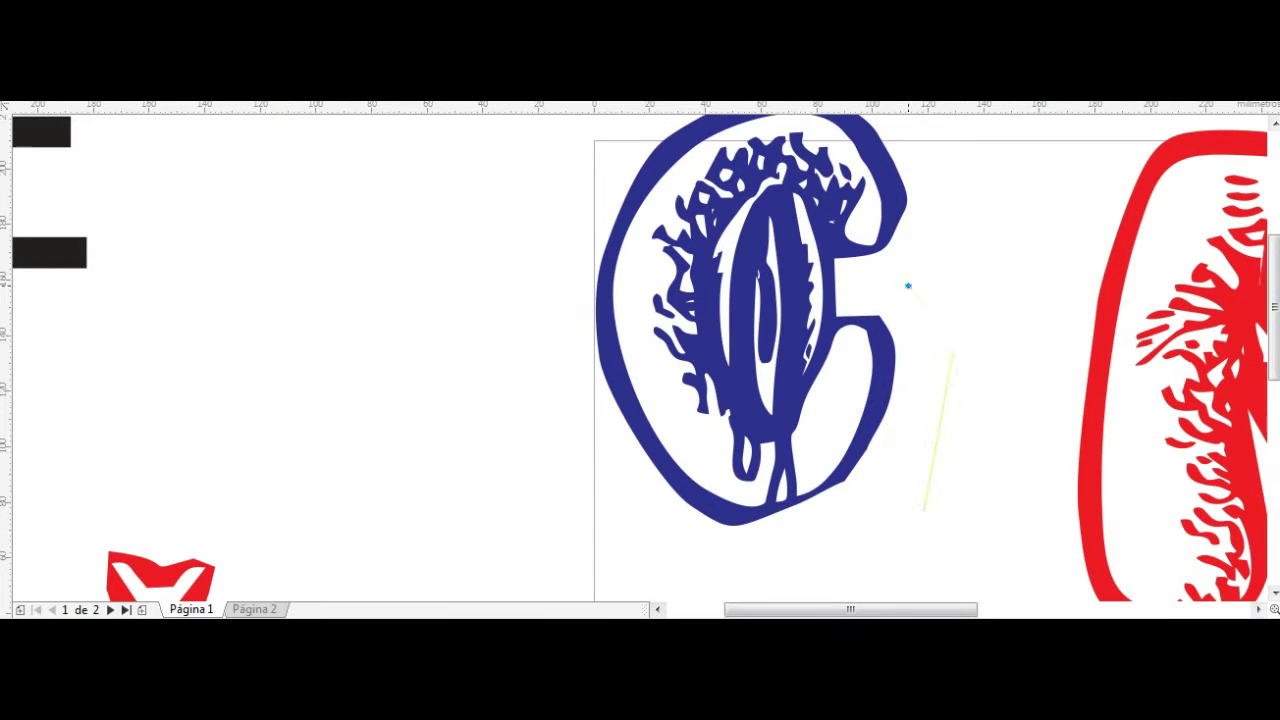
click(908, 286)
key(Delete)
Step: Draw a closed cutting shape around the C's interior and split the textured detail off
drag(696, 568, 955, 310)
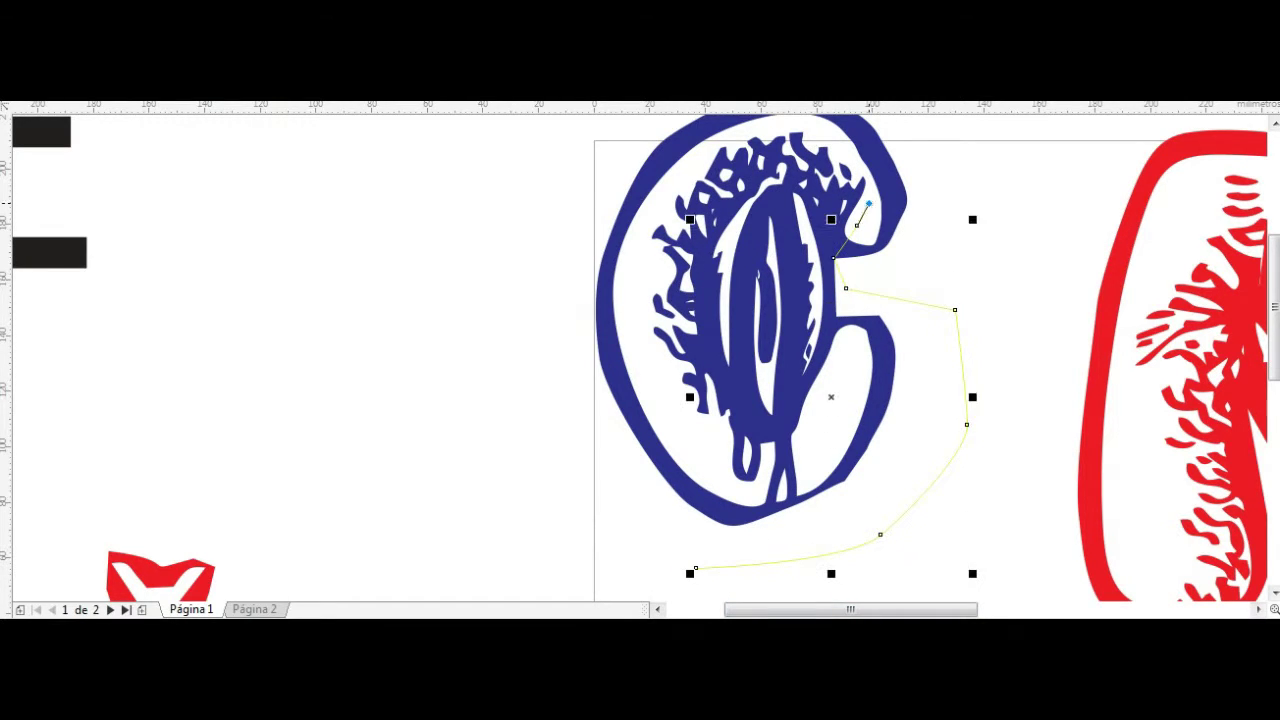
click(721, 137)
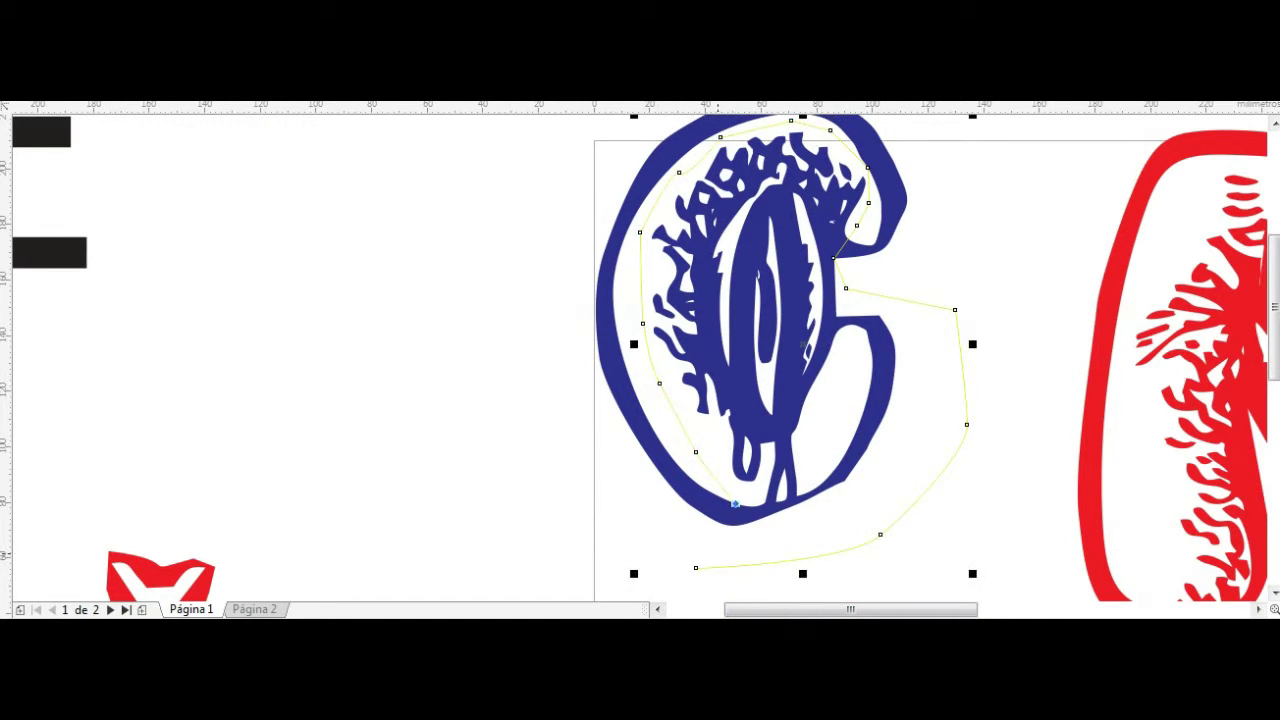
click(696, 568)
key(space)
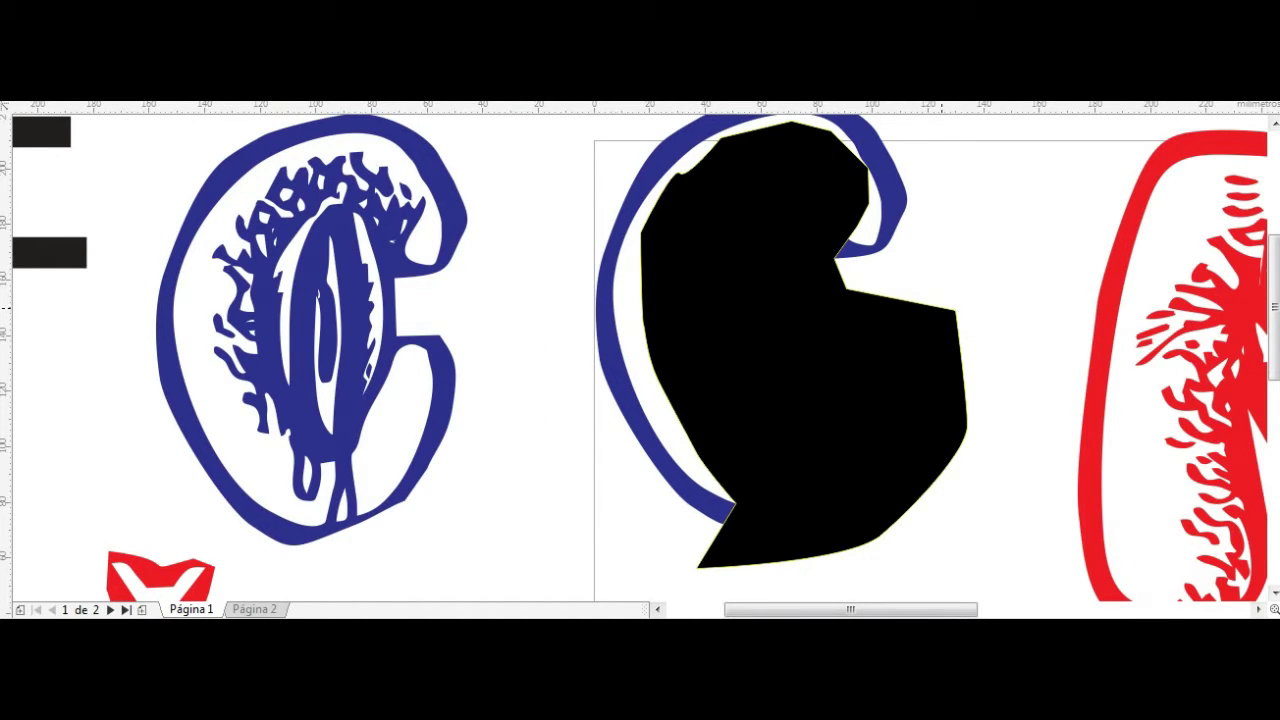
key(Delete)
scroll(640, 360, down, 3)
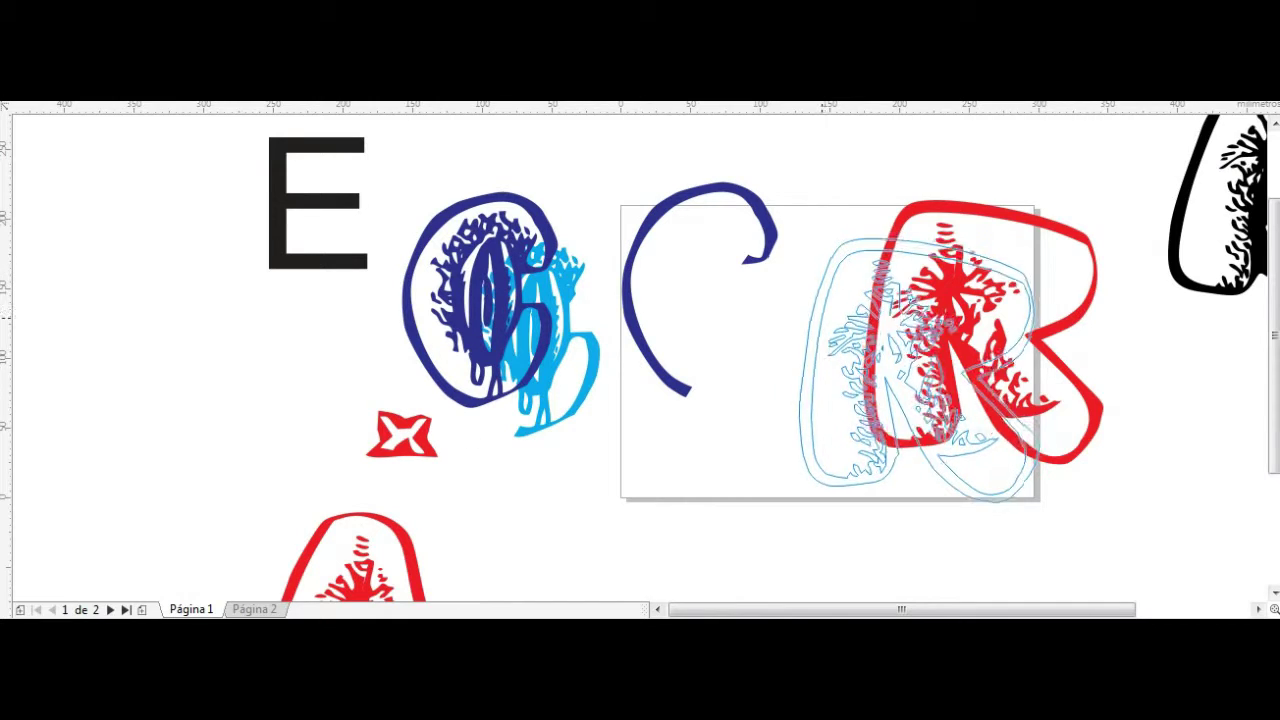
Step: Move the red R left and set the plain blue C upright beside it
drag(950, 350, 745, 365)
drag(700, 290, 940, 335)
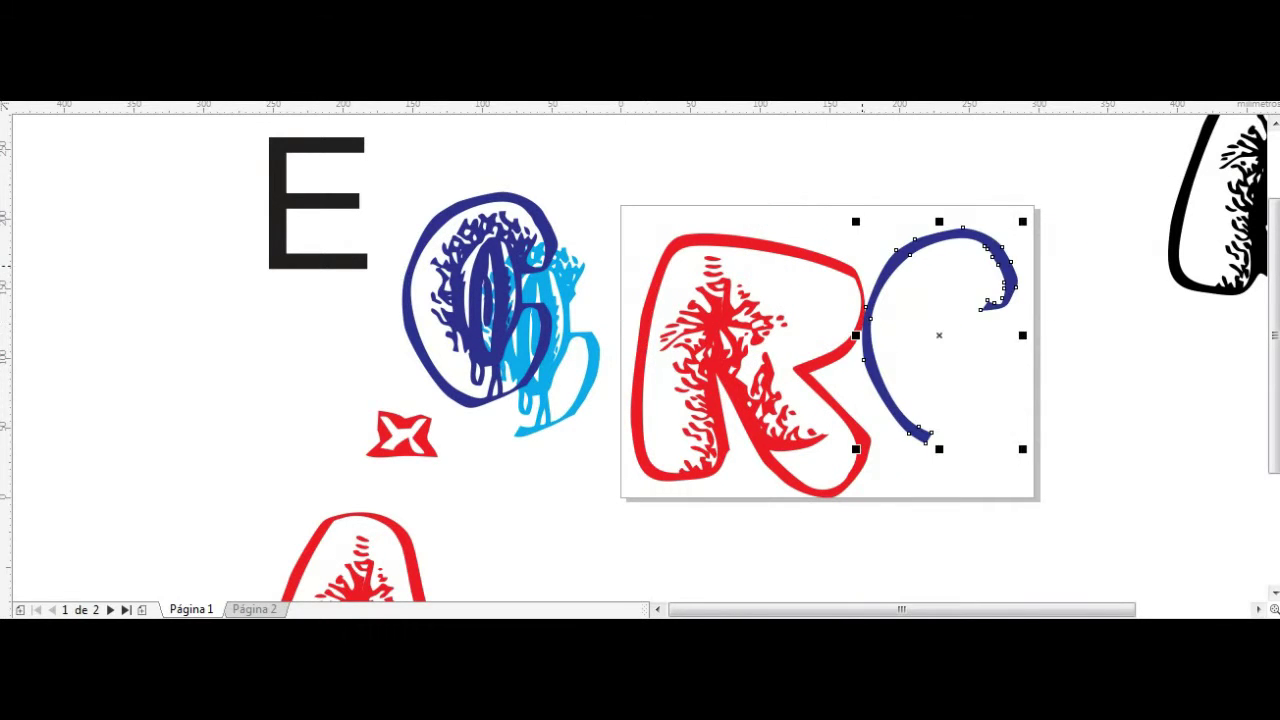
drag(977, 240, 1010, 273)
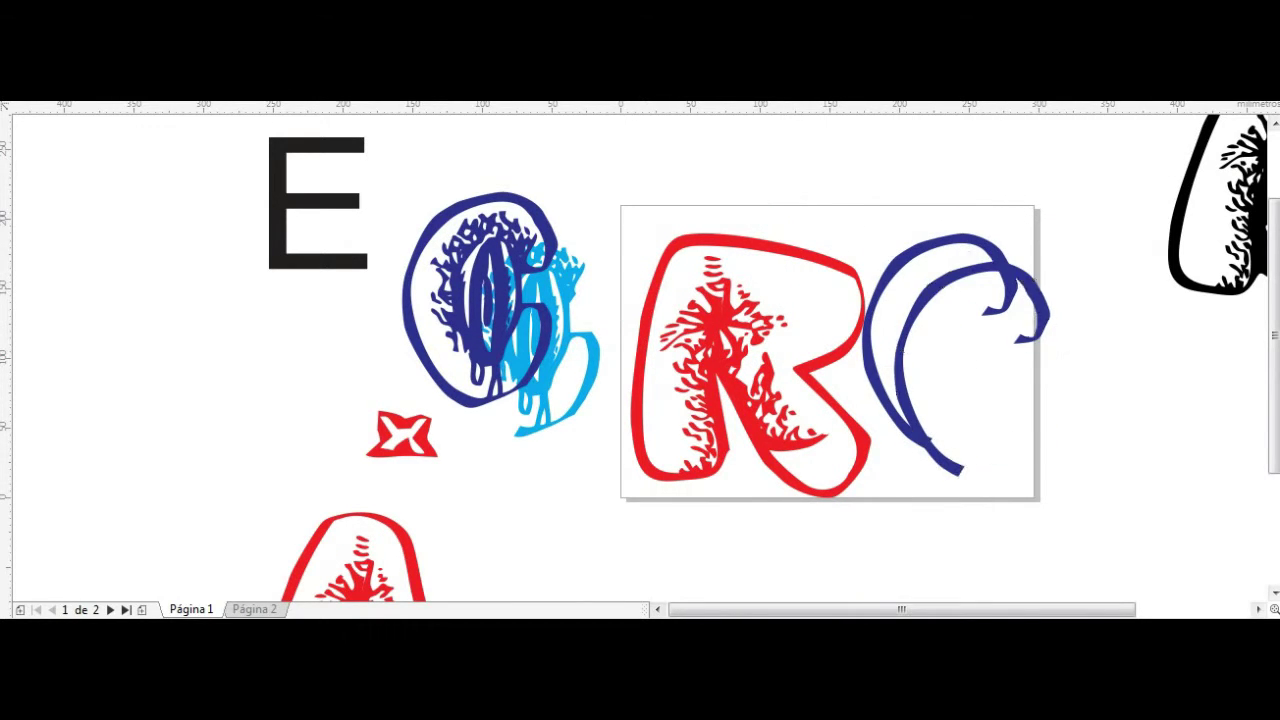
drag(1048, 475, 1025, 497)
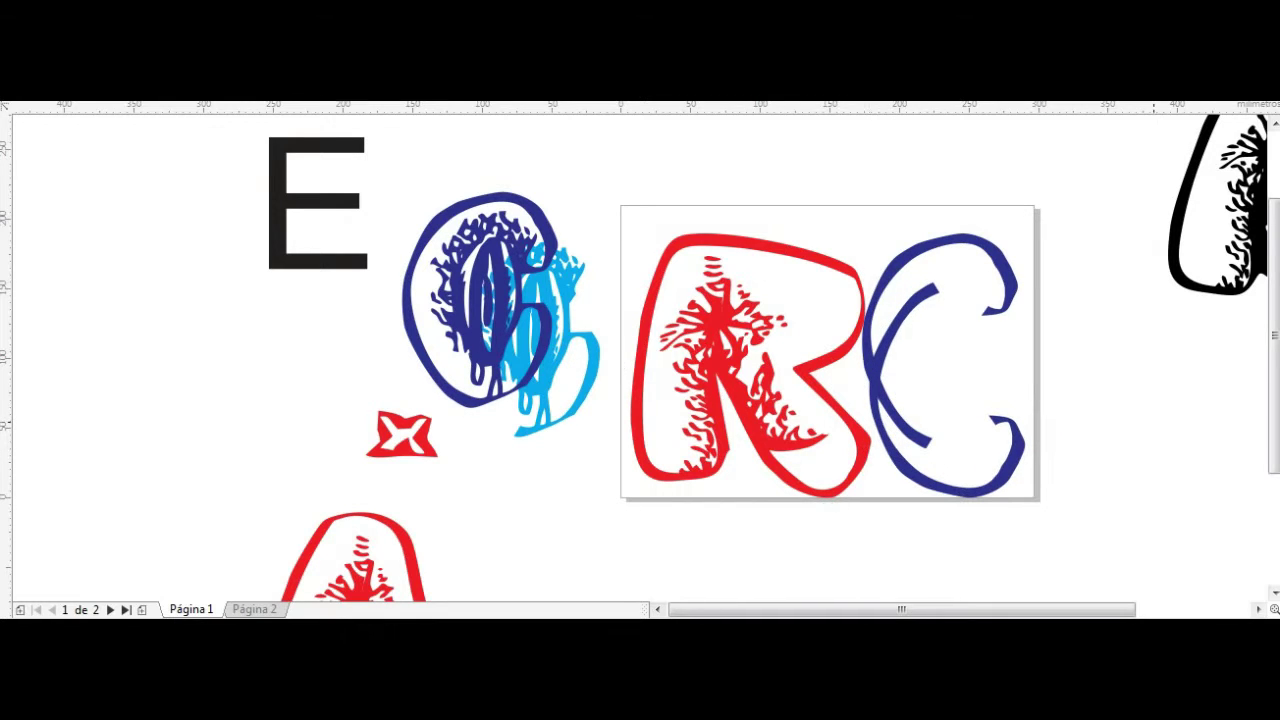
drag(1001, 303, 1032, 280)
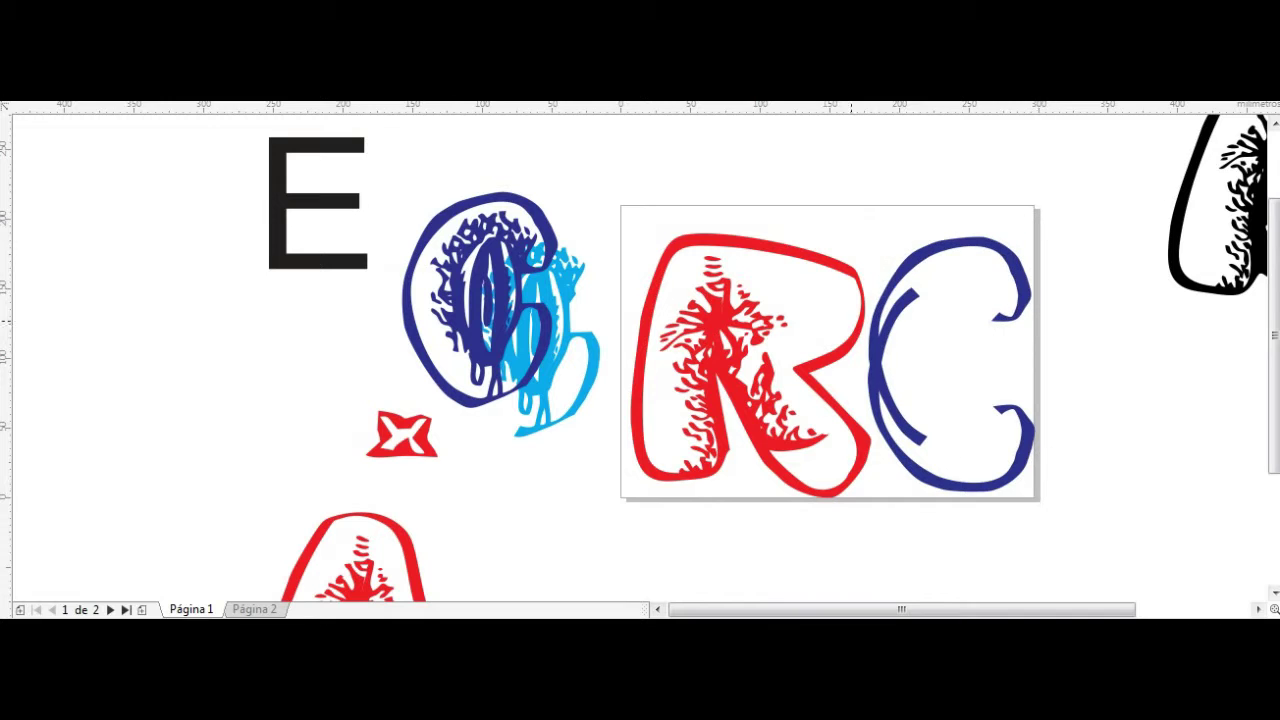
click(957, 240)
Step: Move the textured blue C out to the right of the plain C
scroll(922, 310, up, 1)
scroll(955, 440, up, 1)
scroll(740, 128, down, 5)
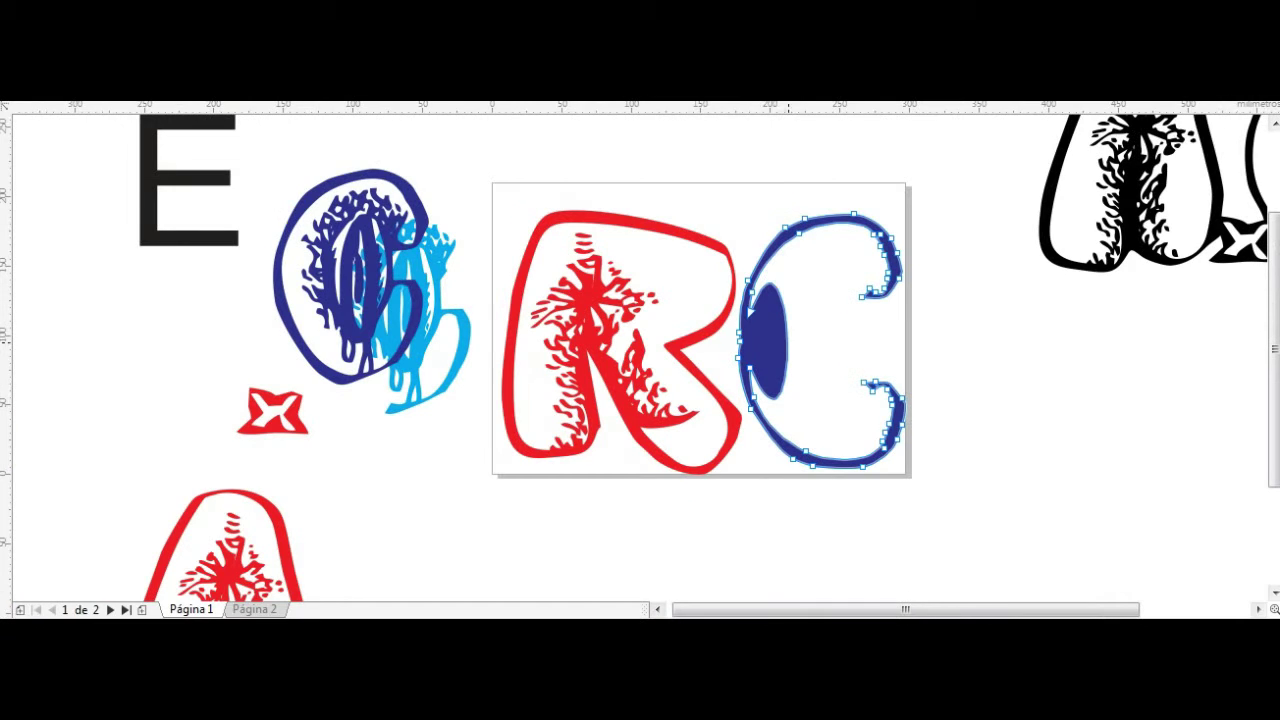
scroll(785, 343, up, 3)
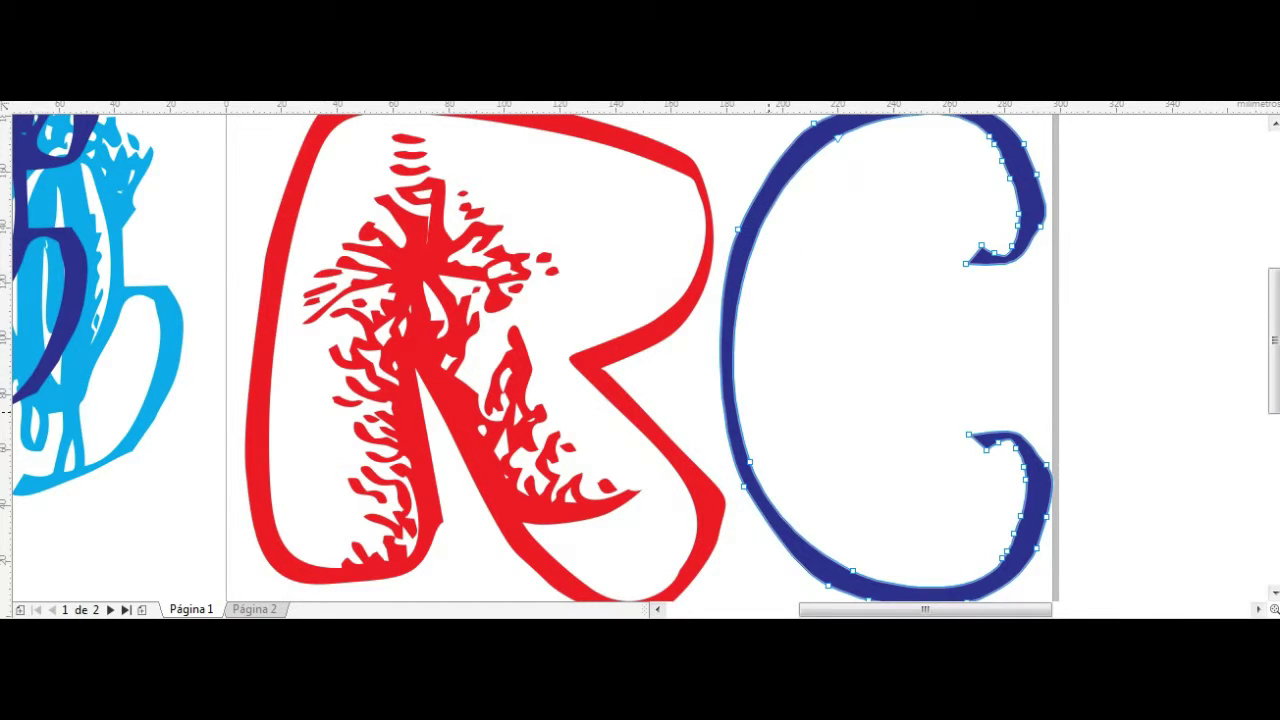
scroll(712, 405, down, 2)
click(752, 380)
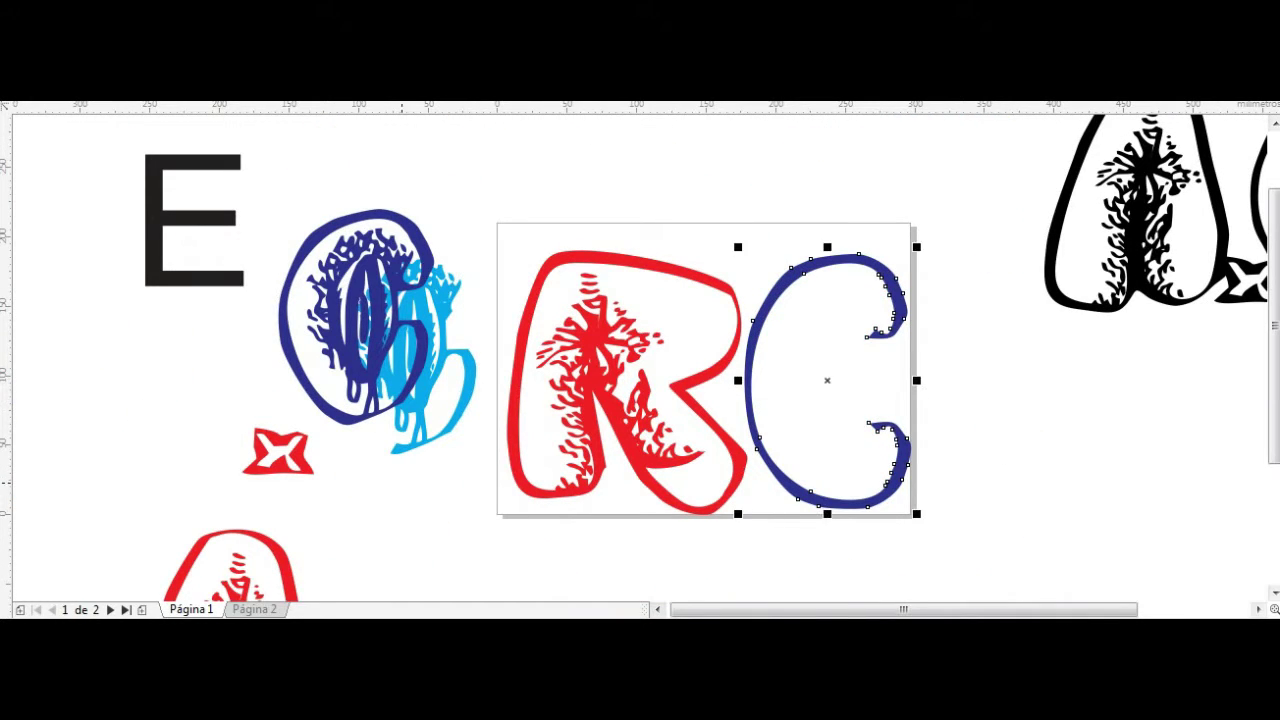
drag(360, 330, 1010, 450)
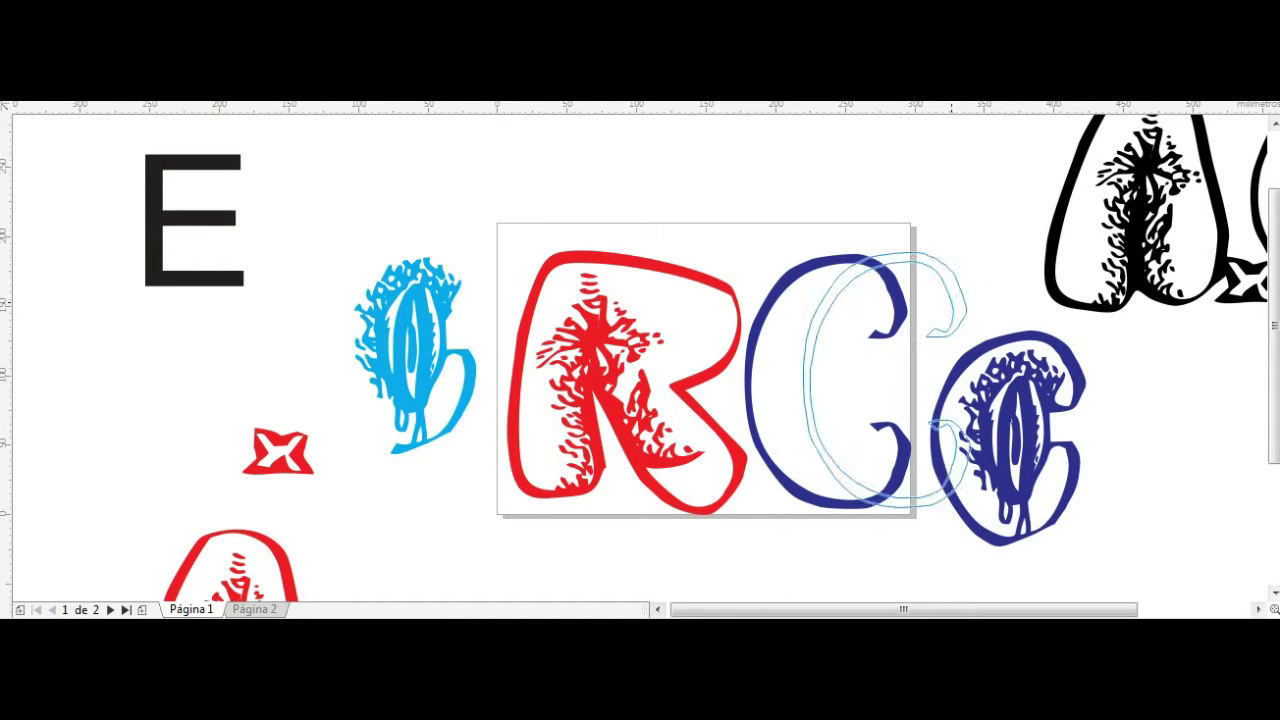
Step: Place a small copy of the C inside the big C, then reselect that small copy
mouse_move(842, 448)
mouse_down()
mouse_move(842, 385)
mouse_move(806, 334)
mouse_up()
scroll(820, 337, up, 2)
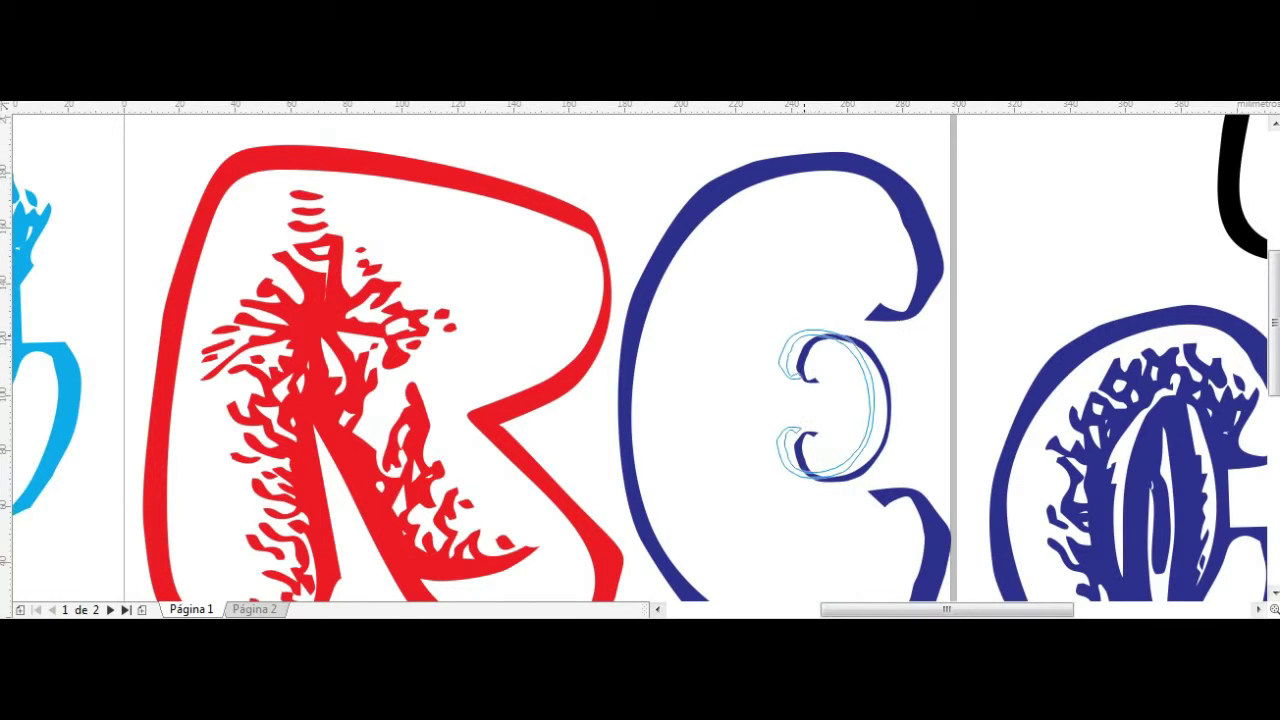
scroll(838, 340, down, 3)
scroll(732, 286, up, 3)
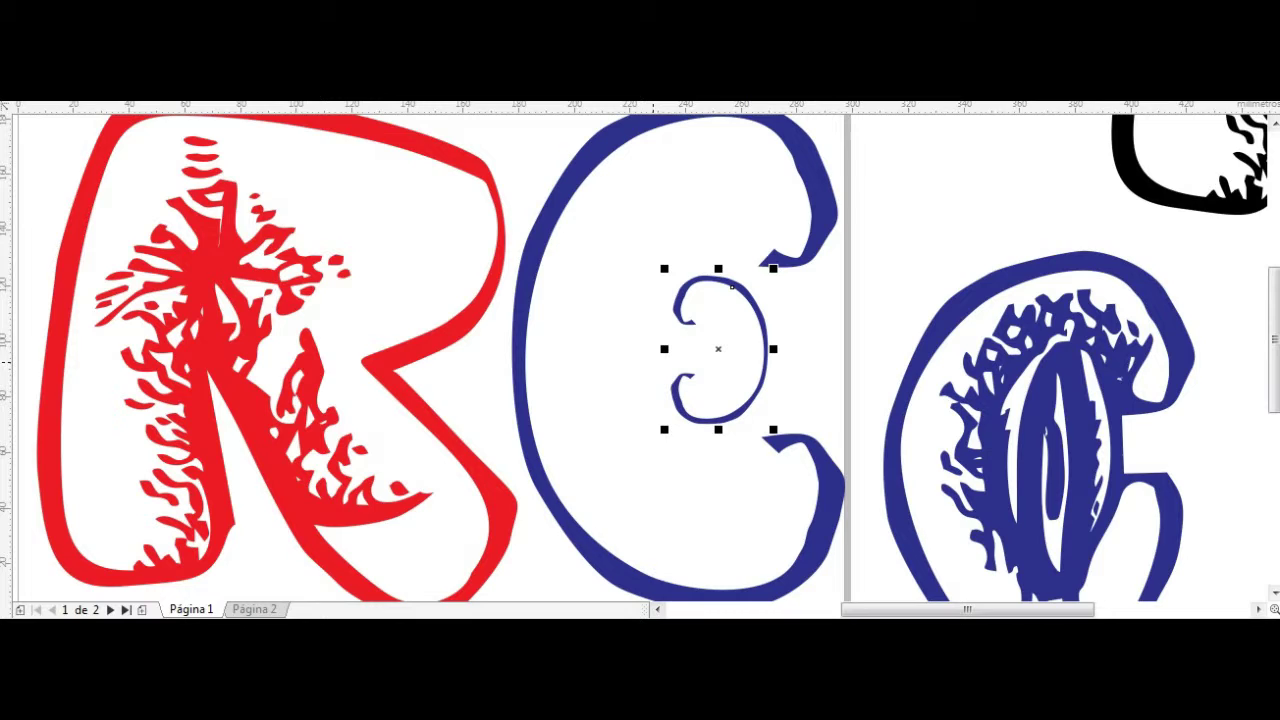
scroll(732, 286, down, 2)
click(1118, 425)
click(966, 443)
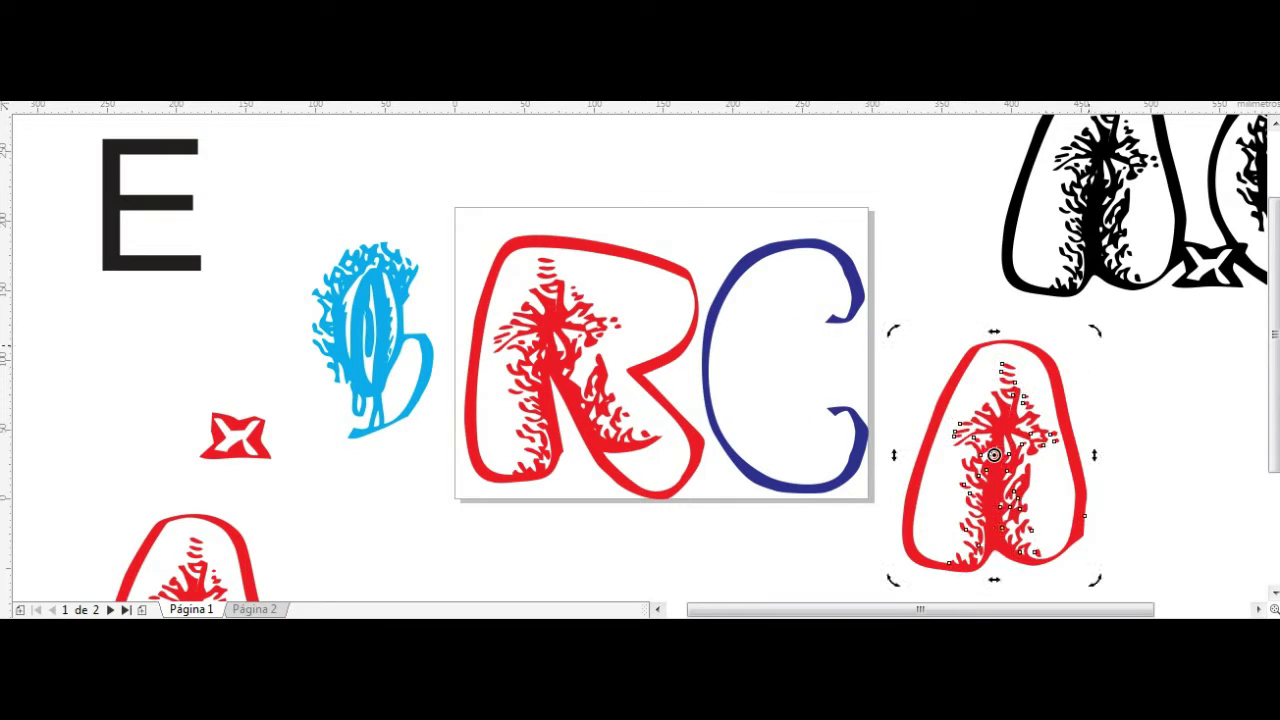
Step: Rotate the red A-shaped piece 90° to lie sideways and move it into the blue C
drag(1095, 330, 1119, 556)
mouse_move(1089, 409)
mouse_down()
mouse_move(824, 322)
mouse_move(856, 310)
mouse_move(837, 325)
mouse_up()
scroll(850, 322, up, 2)
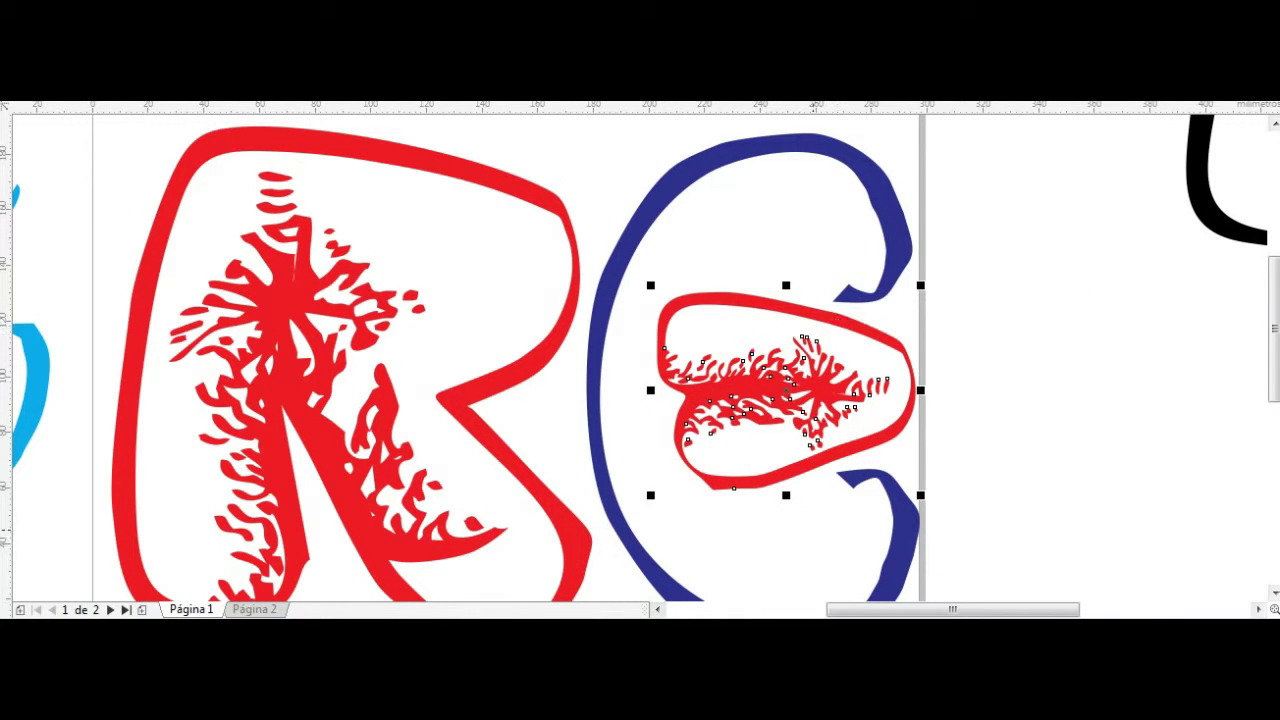
scroll(842, 440, up, 4)
Step: Trim away the red piece's left edge with a closed cutter, then delete the cutter
click(214, 514)
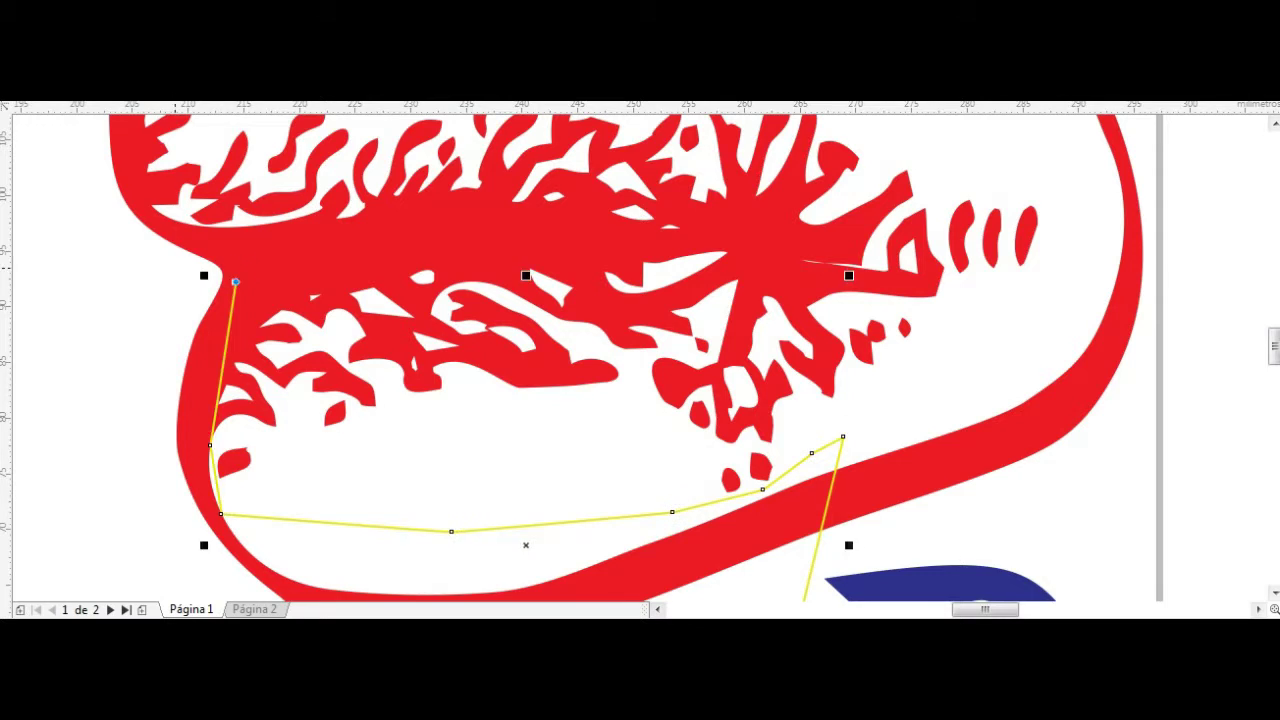
click(206, 277)
scroll(98, 316, down, 4)
click(78, 258)
click(223, 222)
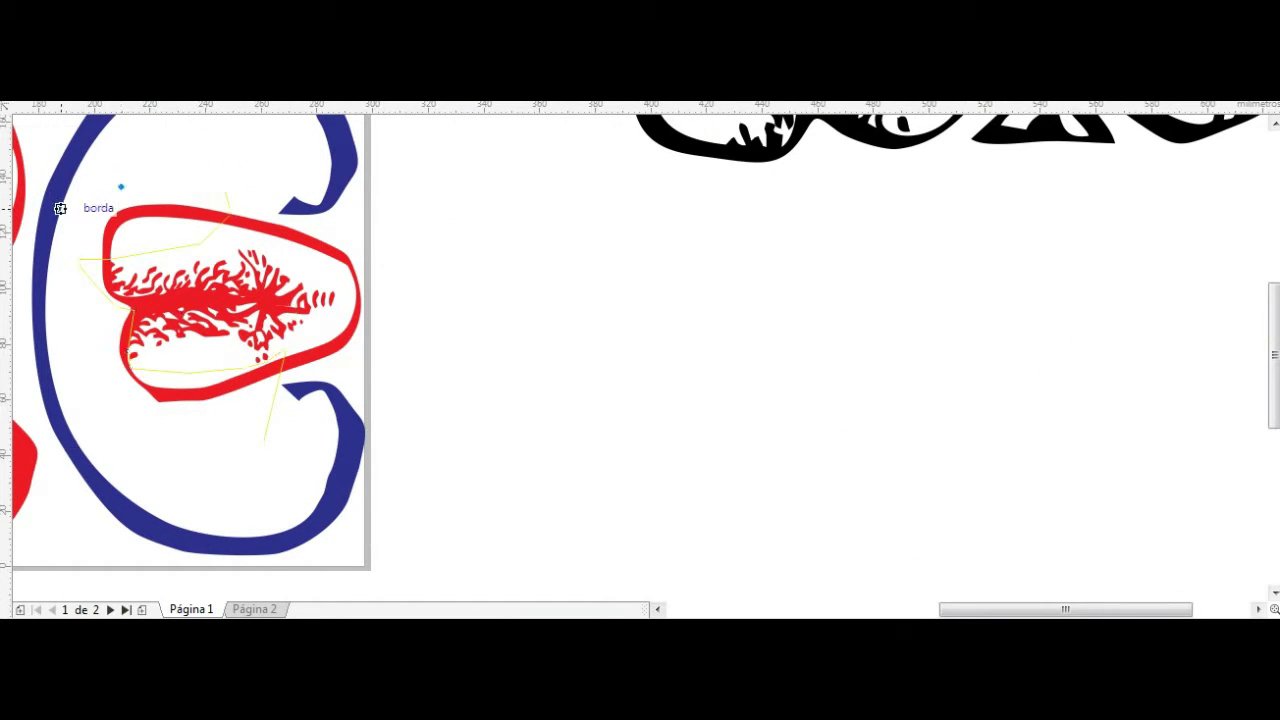
double_click(124, 434)
key(space)
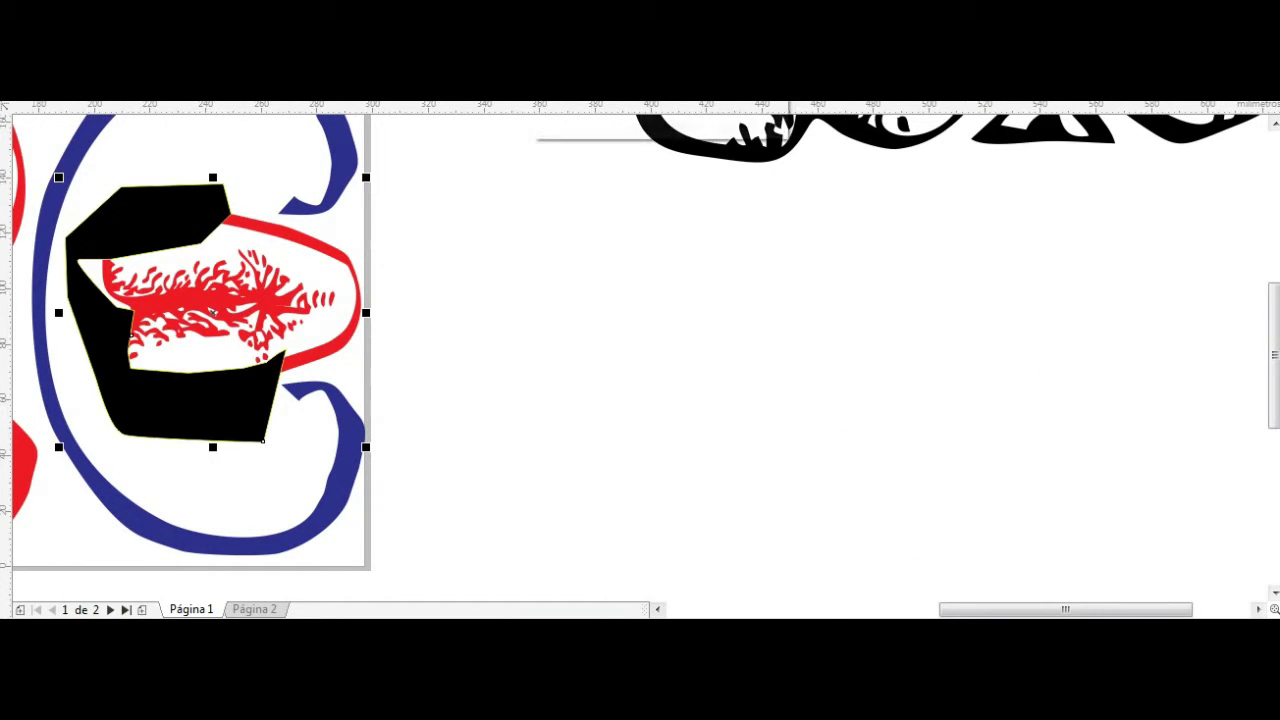
key(Delete)
scroll(195, 147, up, 2)
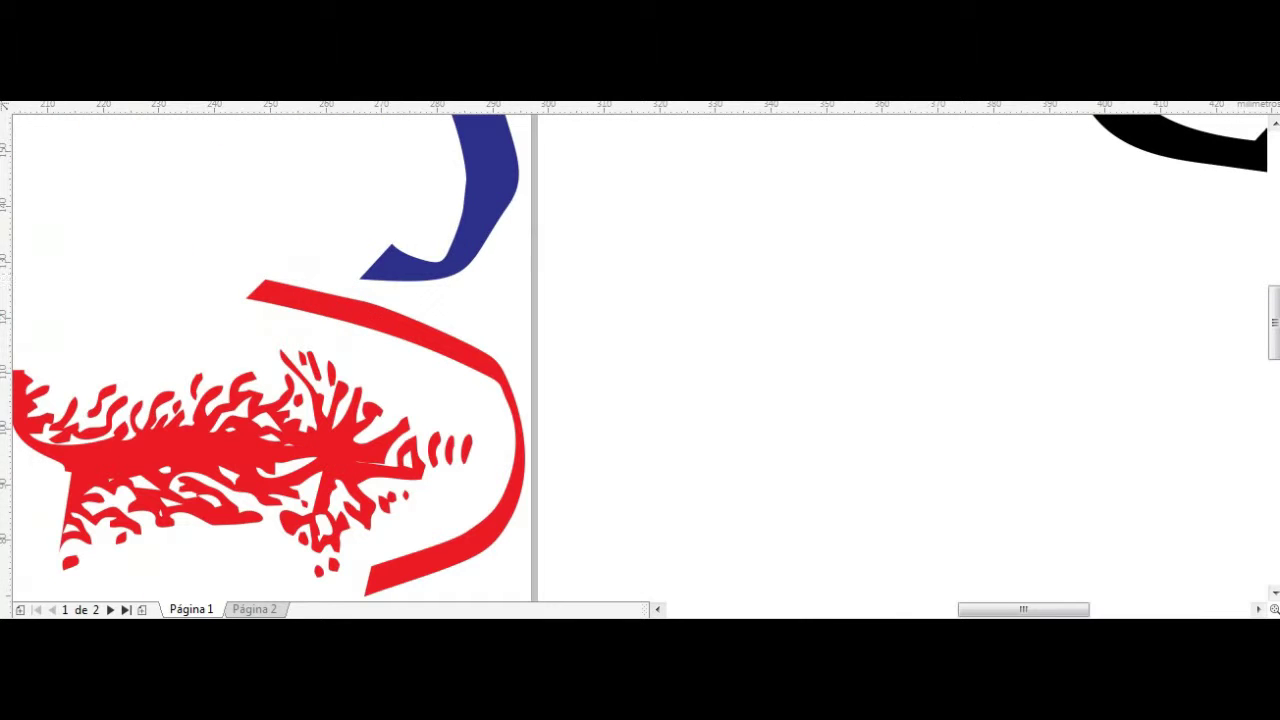
Step: Draw a black cutting shape near the red band's tip
click(269, 281)
click(231, 196)
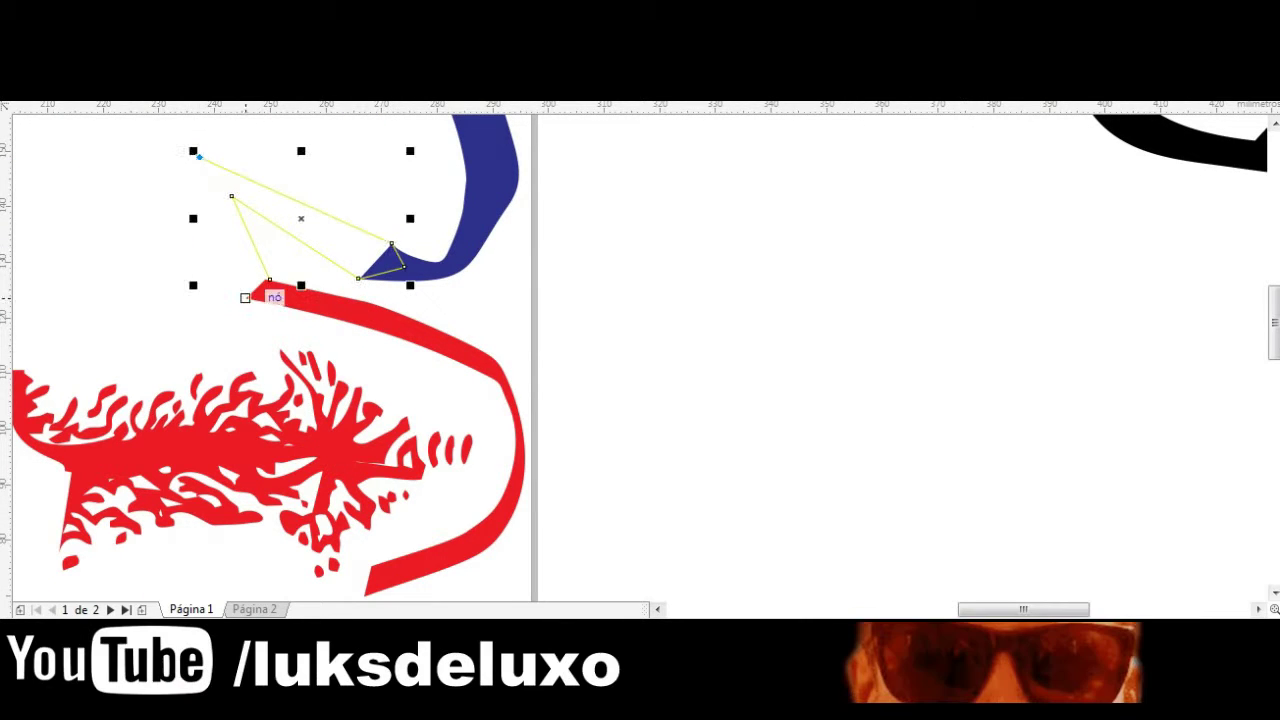
scroll(300, 260, down, 1)
scroll(152, 268, down, 2)
scroll(152, 268, up, 1)
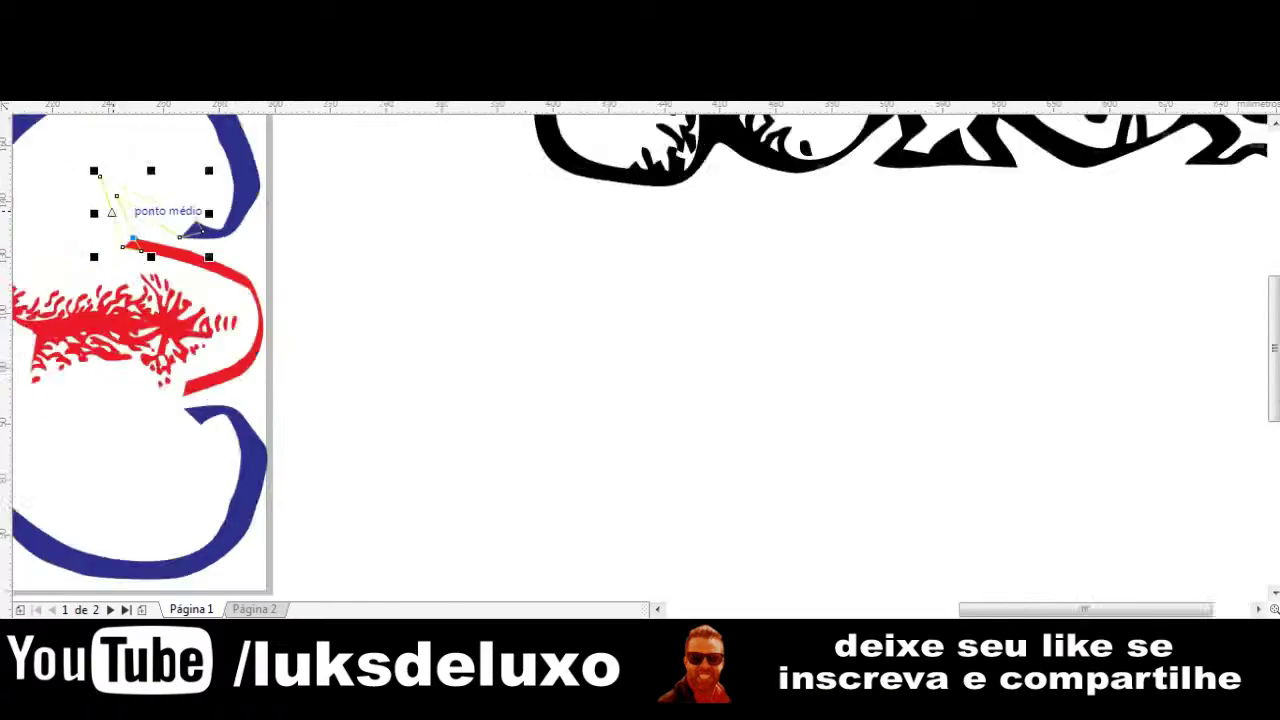
scroll(215, 222, up, 2)
scroll(219, 222, down, 1)
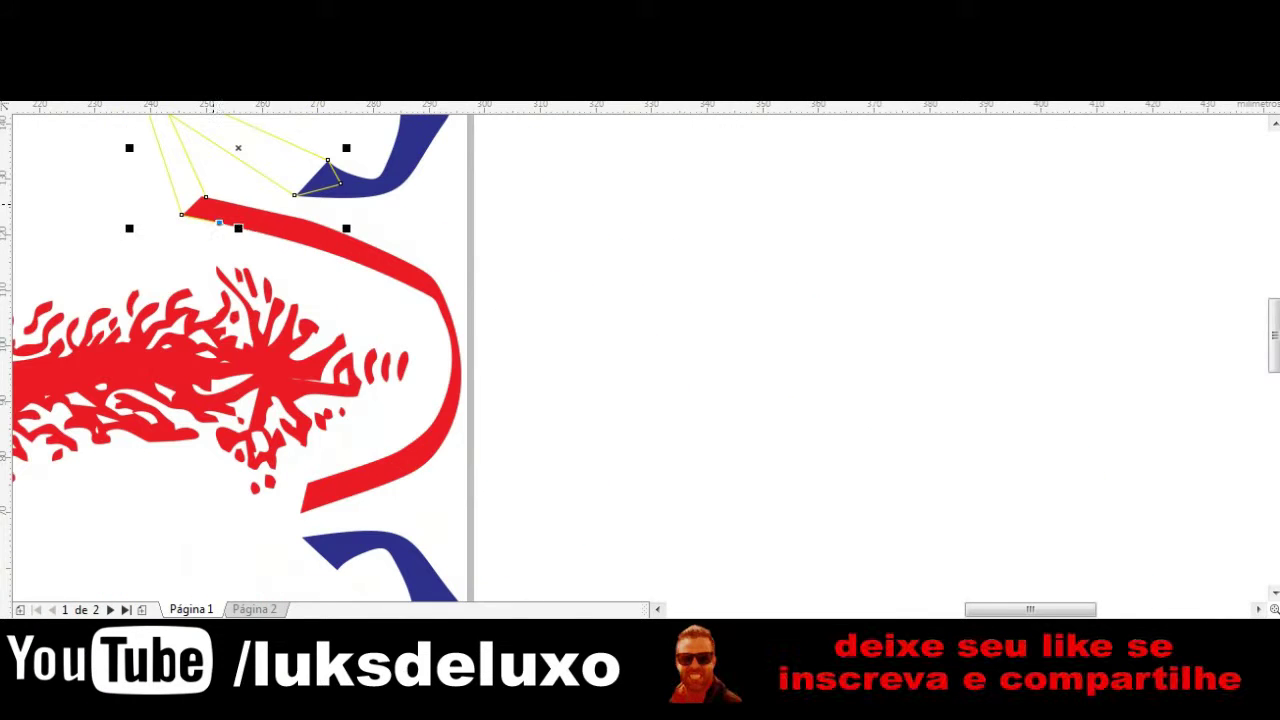
click(205, 197)
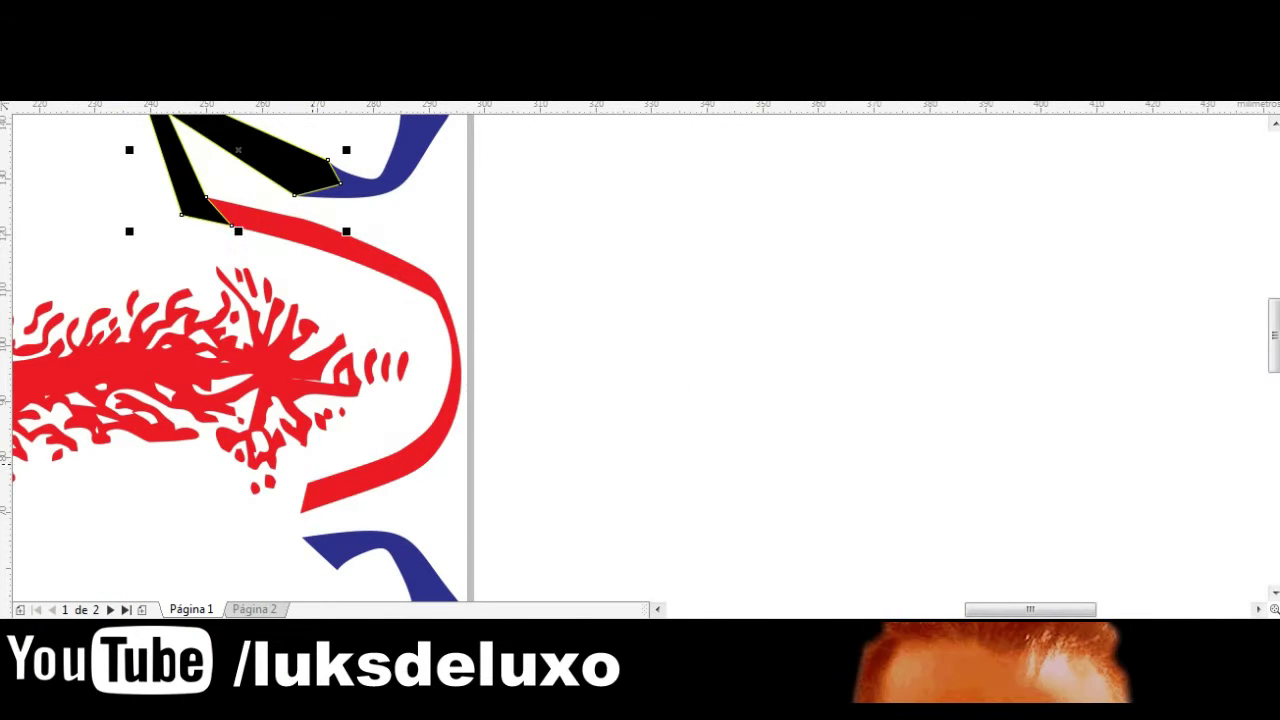
scroll(320, 457, down, 2)
Step: Draw a second black cutting shape near the blue C's tip
click(343, 434)
scroll(270, 516, up, 2)
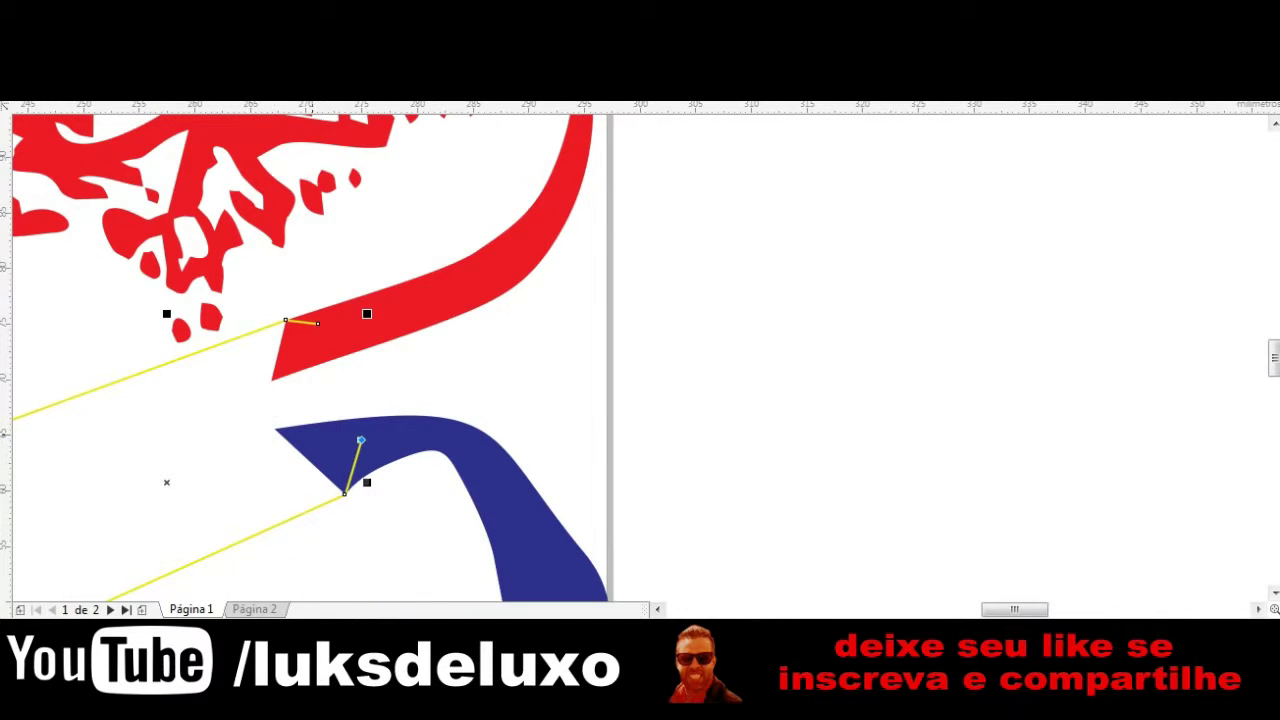
scroll(270, 516, down, 1)
click(288, 397)
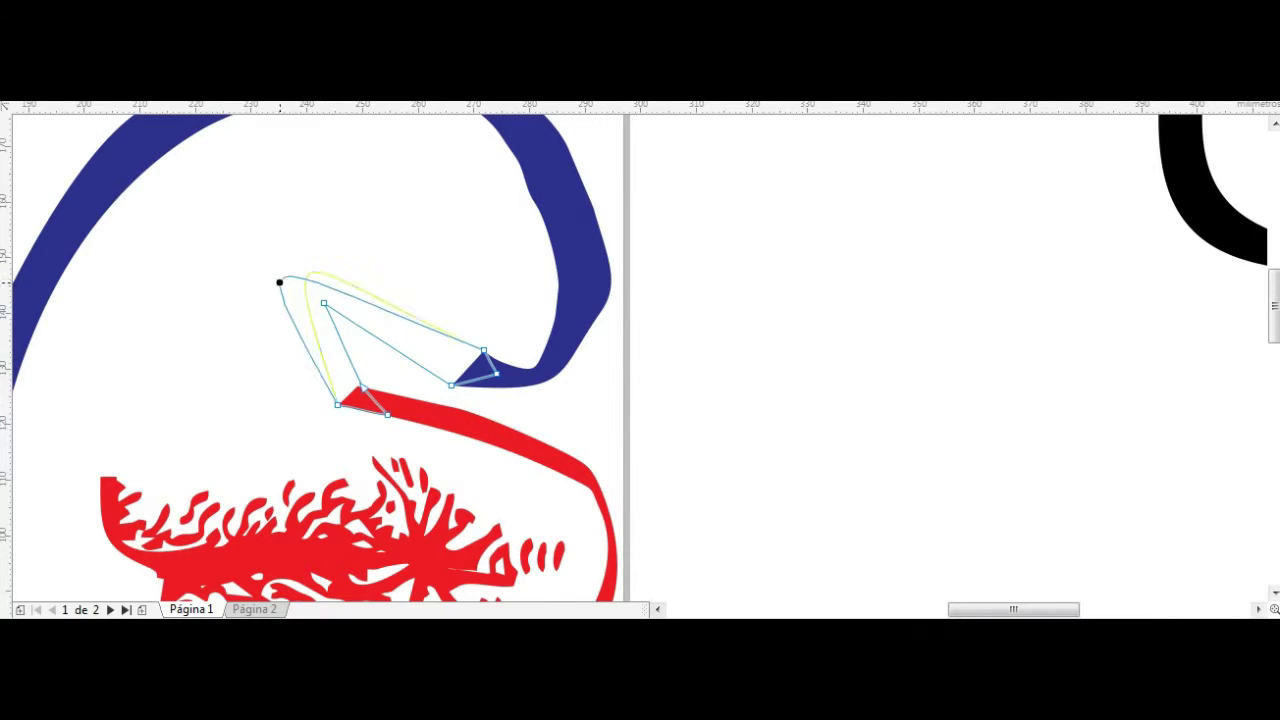
Step: Bend the connector into a smooth curve and pull the blue edge down onto the red stroke
drag(410, 378, 300, 280)
drag(172, 338, 175, 347)
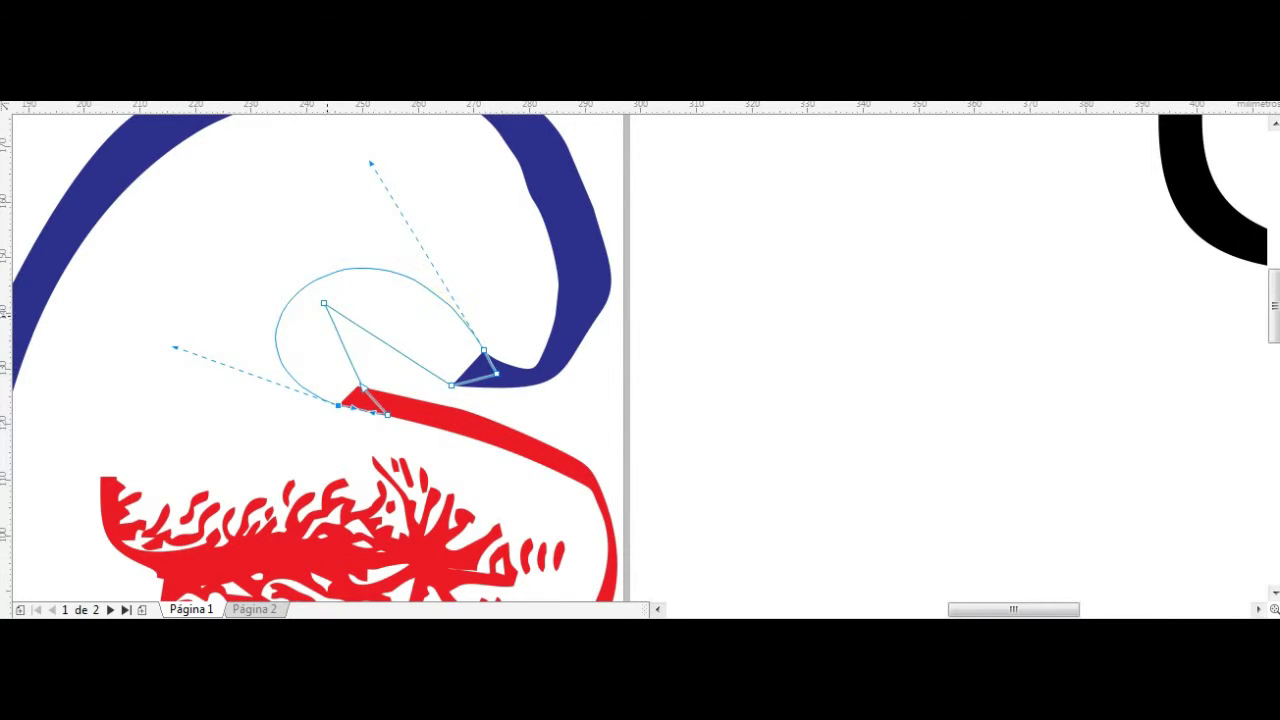
drag(340, 312, 345, 305)
key(space)
scroll(461, 385, up, 3)
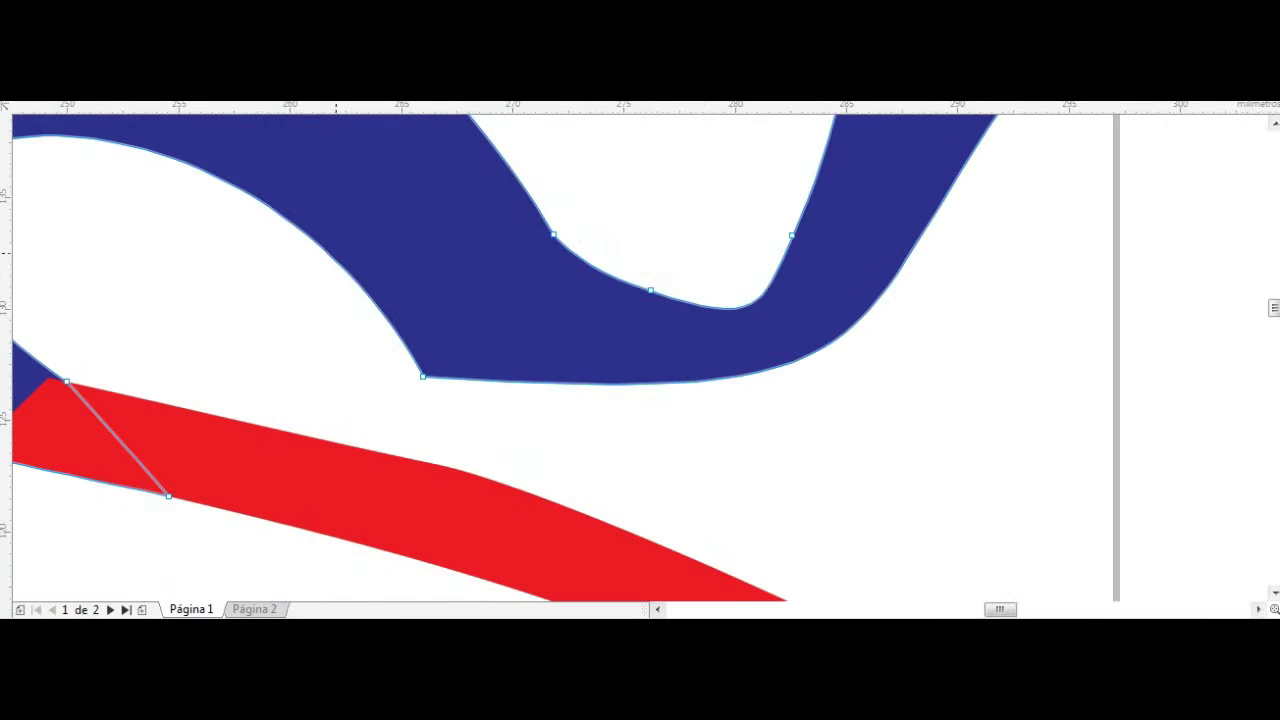
drag(700, 380, 731, 454)
scroll(407, 400, down, 1)
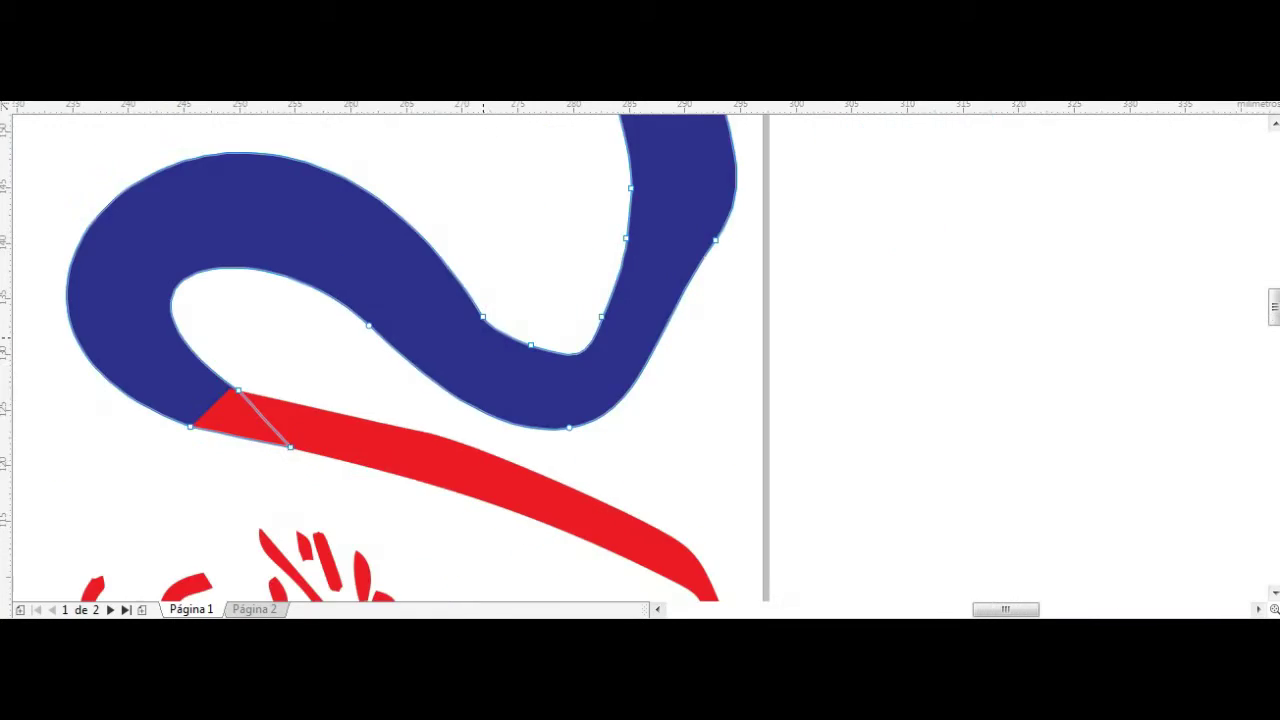
scroll(487, 320, down, 1)
scroll(487, 320, down, 2)
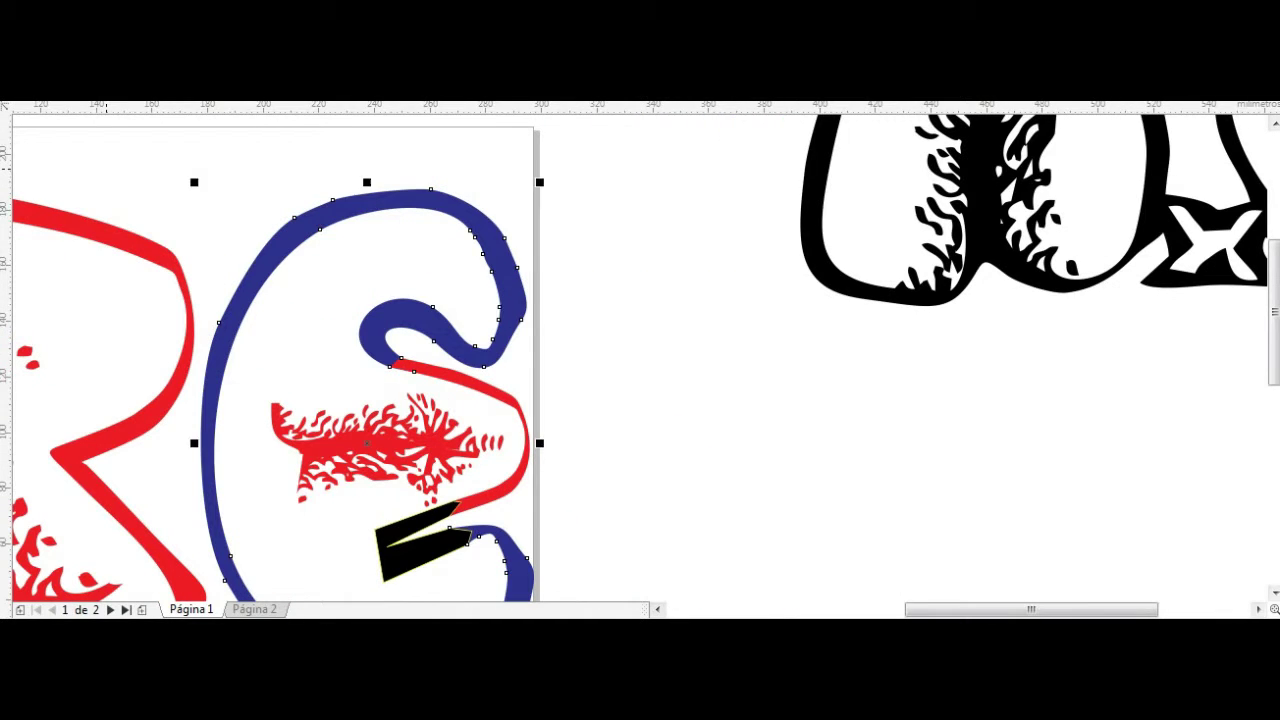
Step: Bend the black wedge's edges into a rounded teardrop curve
scroll(273, 350, down, 3)
click(470, 340)
drag(335, 293, 596, 441)
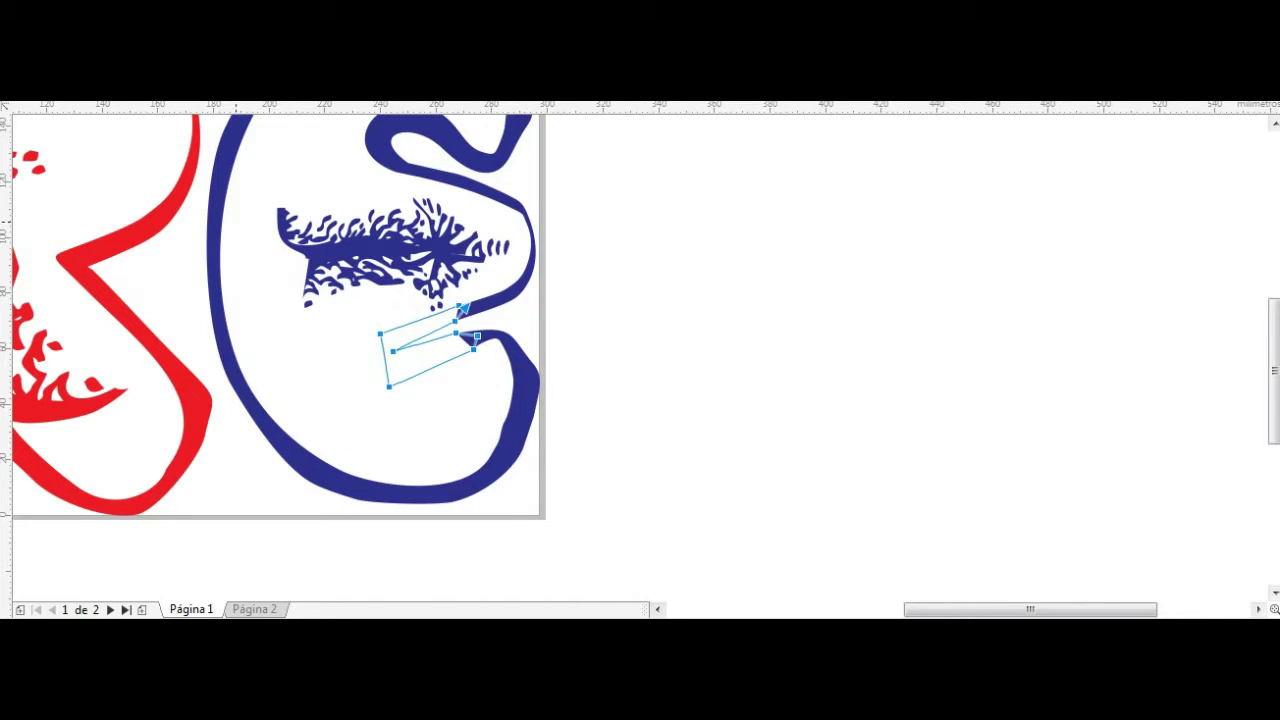
scroll(401, 375, up, 3)
drag(523, 341, 440, 555)
scroll(299, 264, down, 2)
mouse_move(496, 265)
mouse_down()
mouse_move(527, 298)
mouse_move(135, 243)
mouse_up()
drag(446, 349, 335, 467)
drag(508, 305, 430, 515)
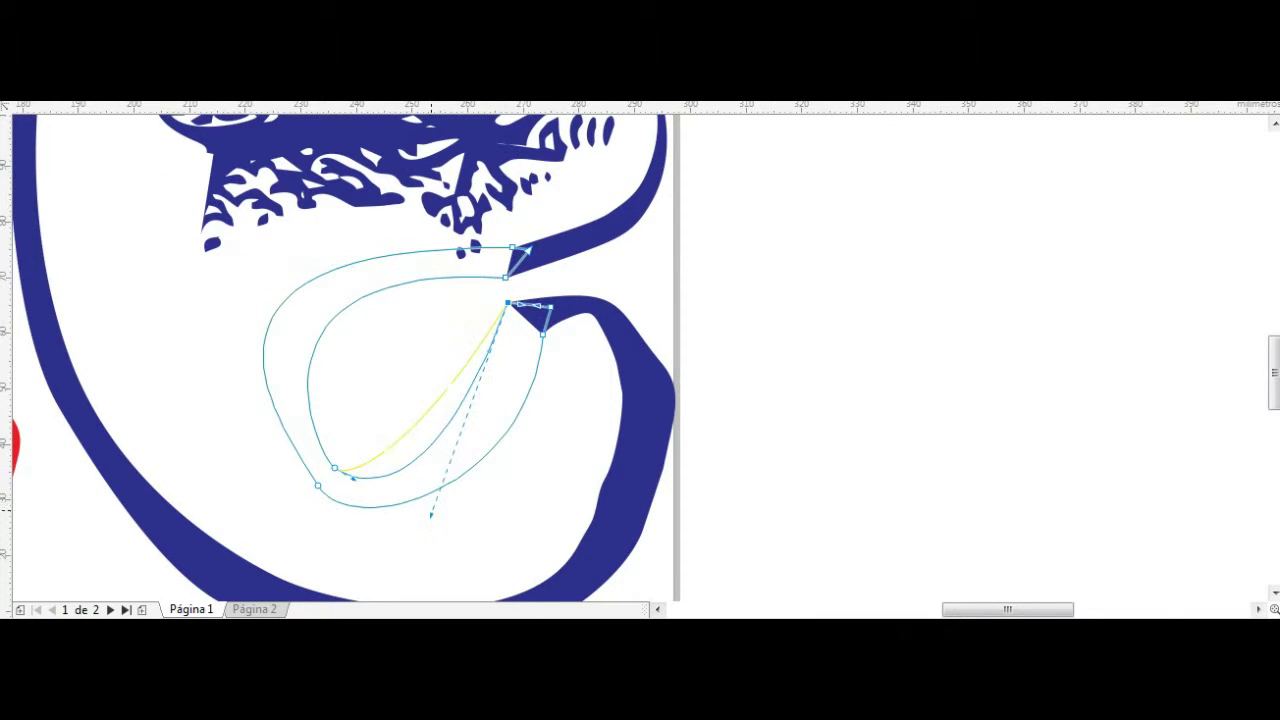
Step: Widen the loop's outer curve and merge the loop into the blue C
scroll(408, 197, up, 2)
scroll(811, 361, down, 2)
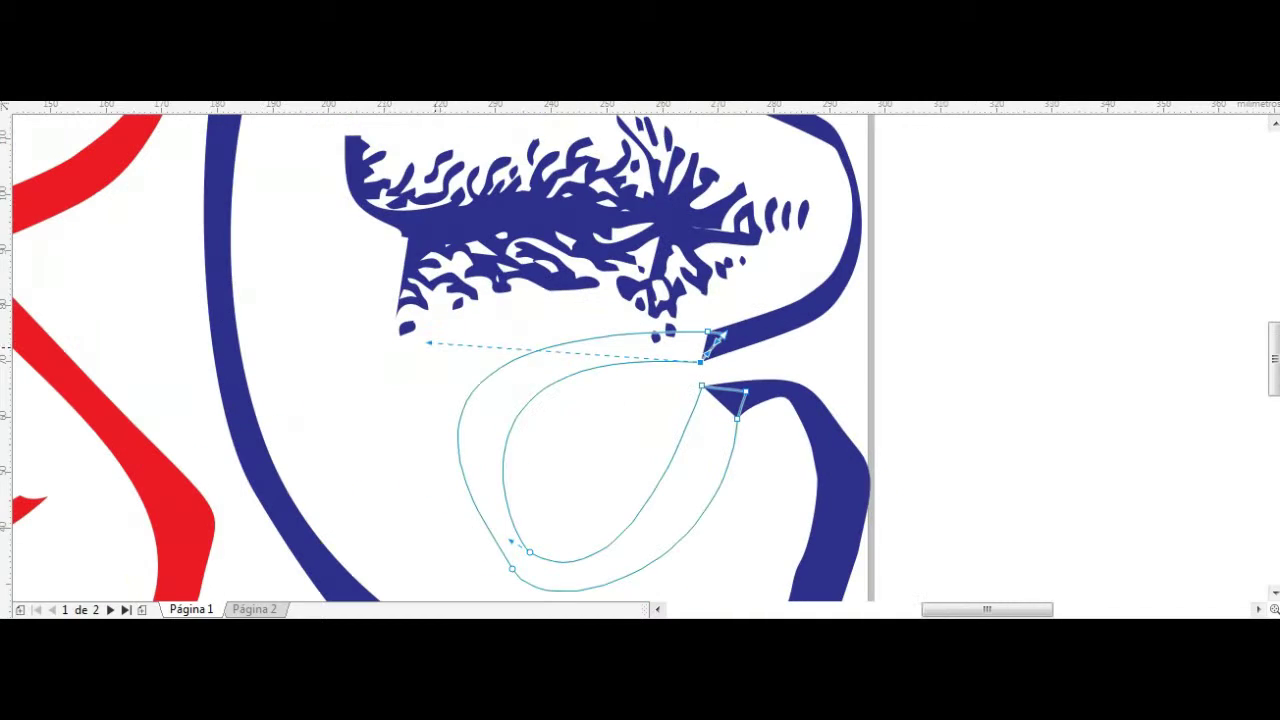
mouse_move(428, 343)
mouse_down()
mouse_move(457, 405)
mouse_move(378, 394)
mouse_up()
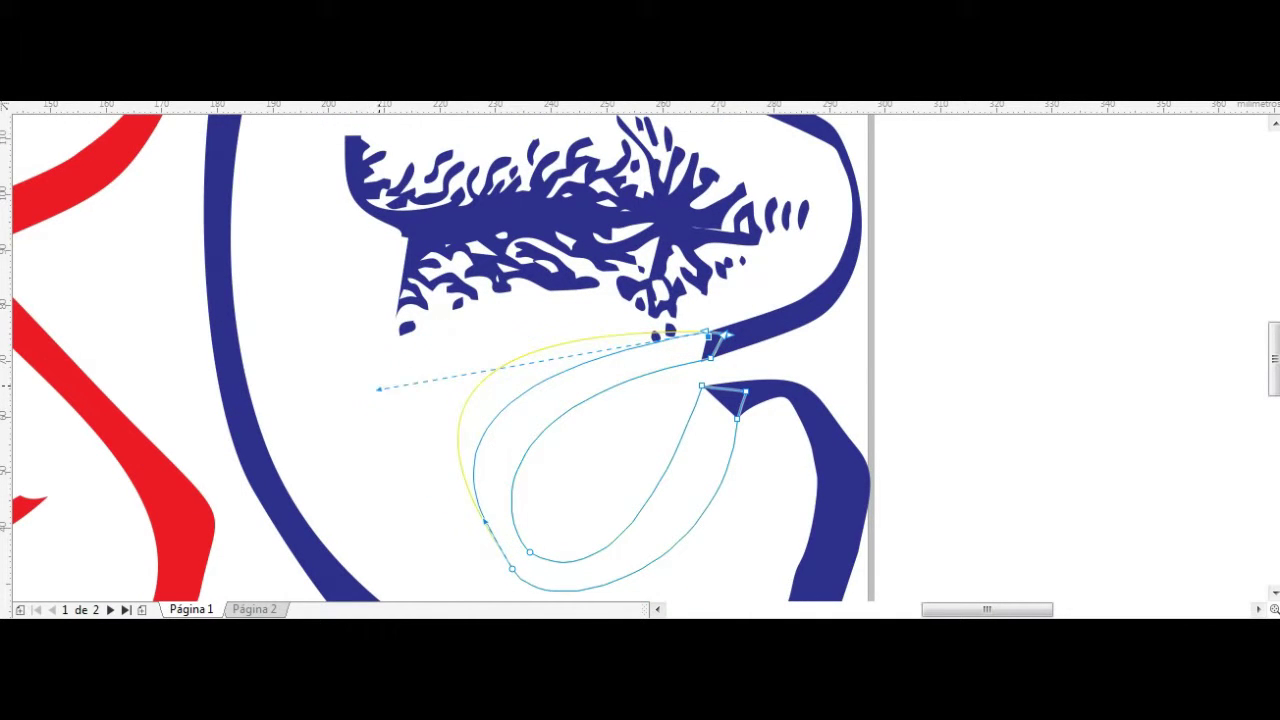
key(space)
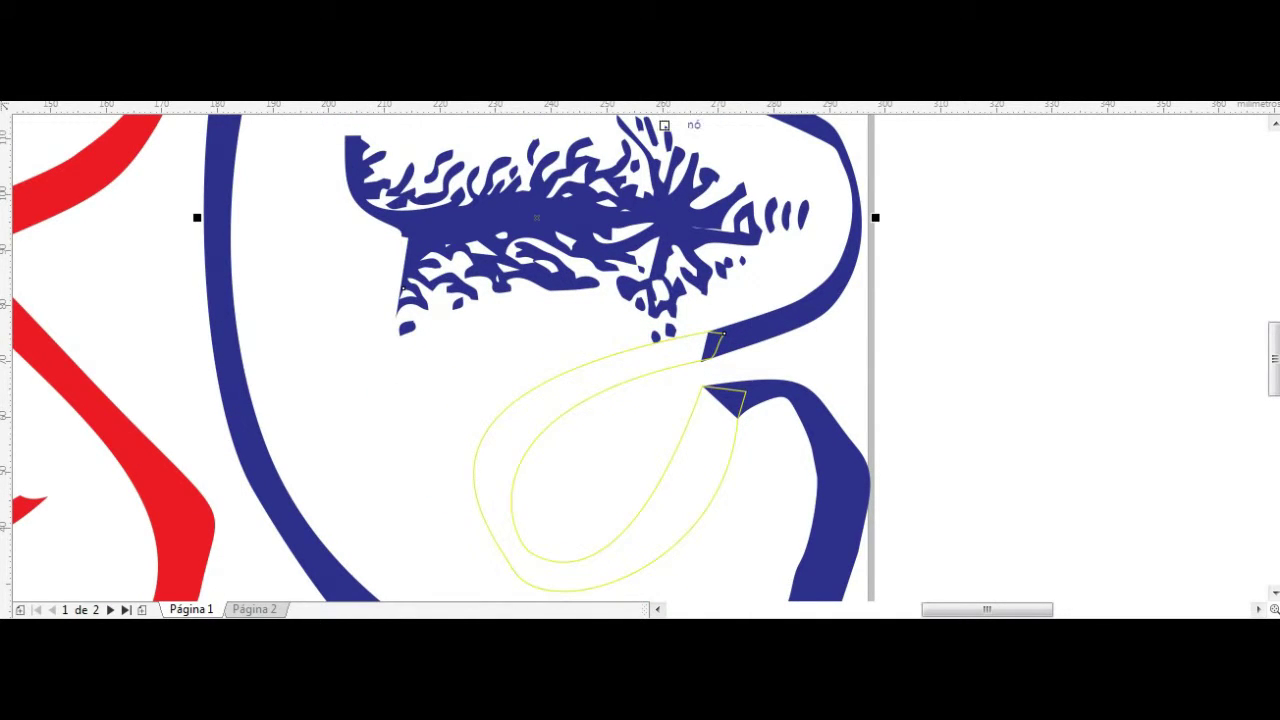
key(space)
Step: Smooth the loop's inner and upper curves where they meet the C
scroll(720, 342, up, 2)
scroll(595, 428, down, 2)
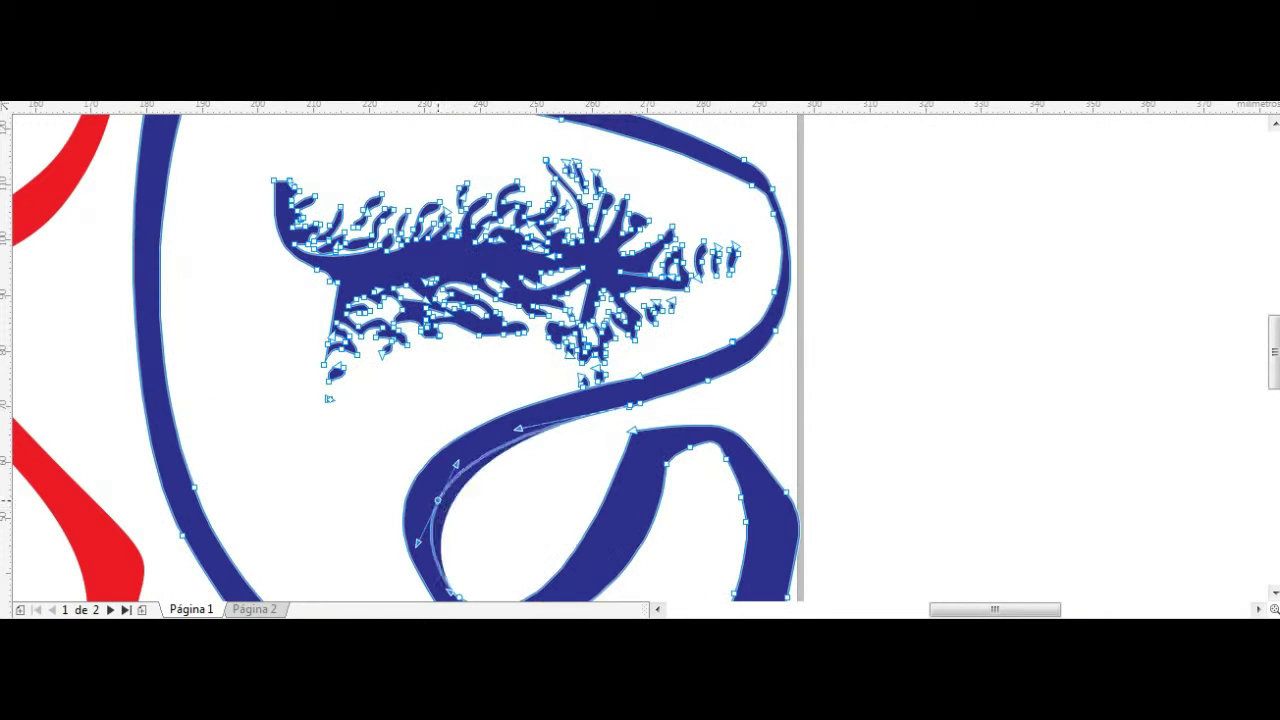
scroll(437, 498, down, 3)
scroll(712, 418, up, 3)
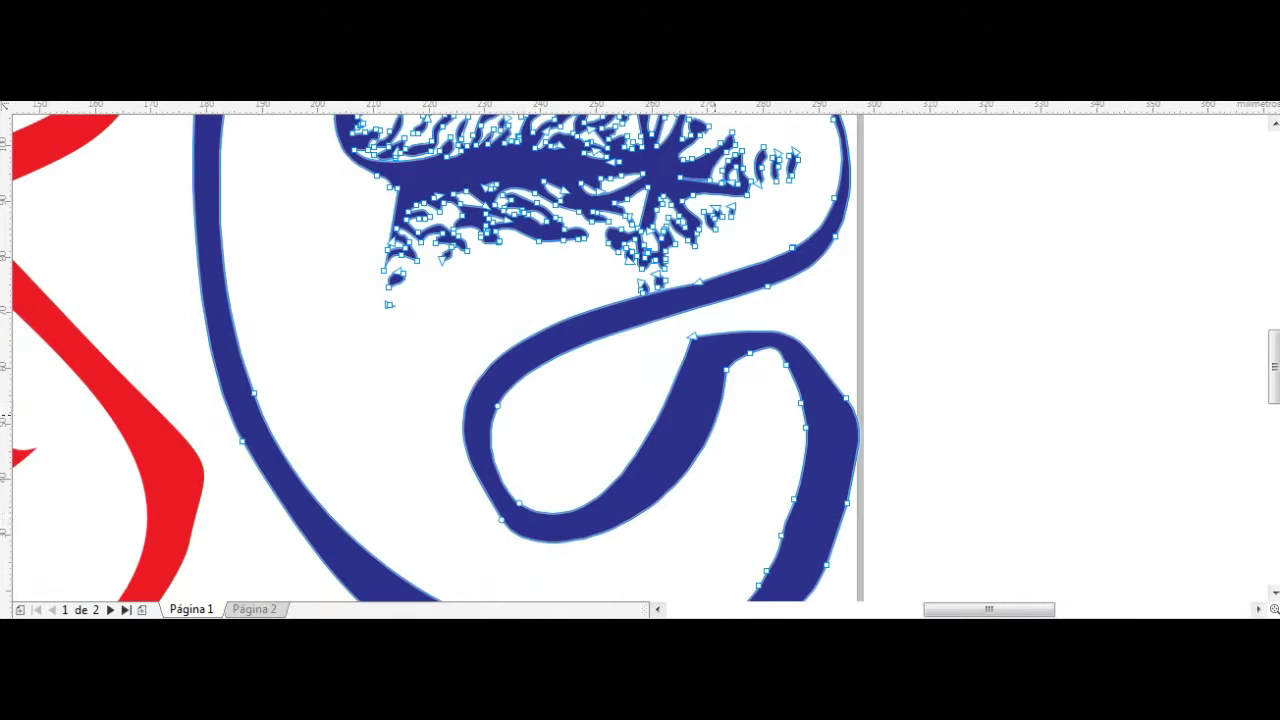
drag(518, 502, 637, 452)
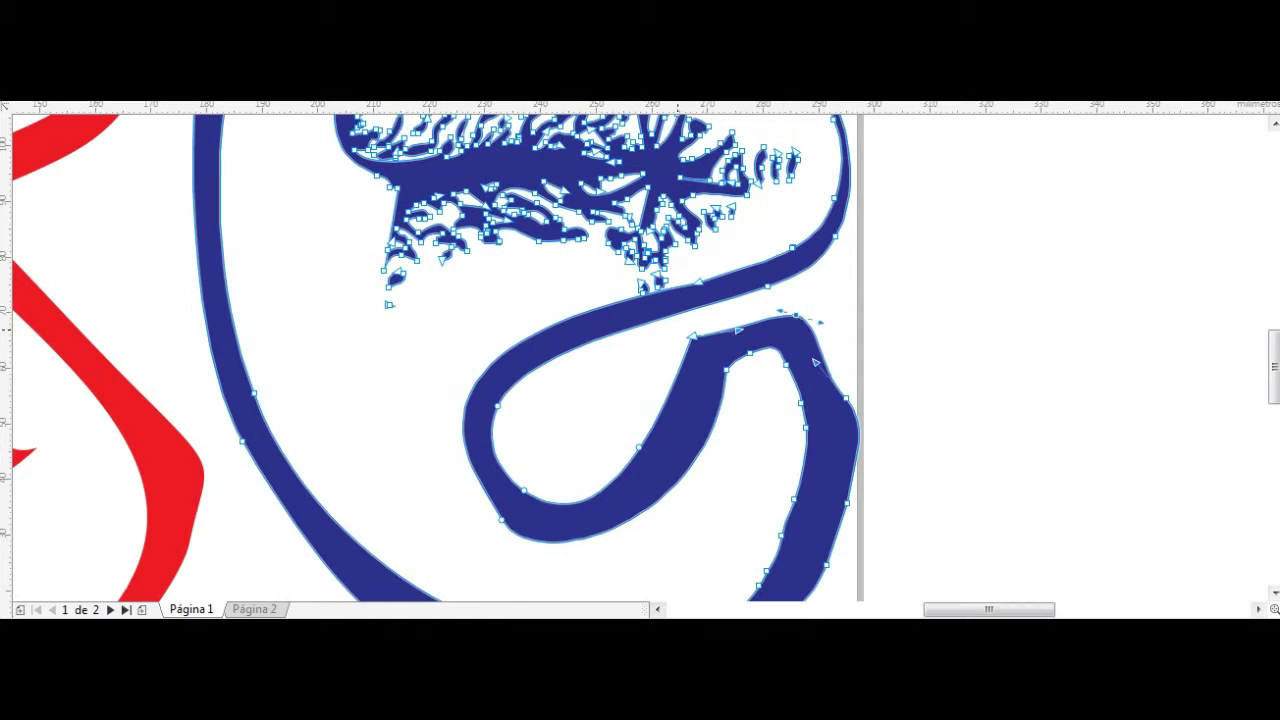
drag(783, 332, 774, 340)
scroll(678, 440, down, 3)
drag(678, 440, 708, 452)
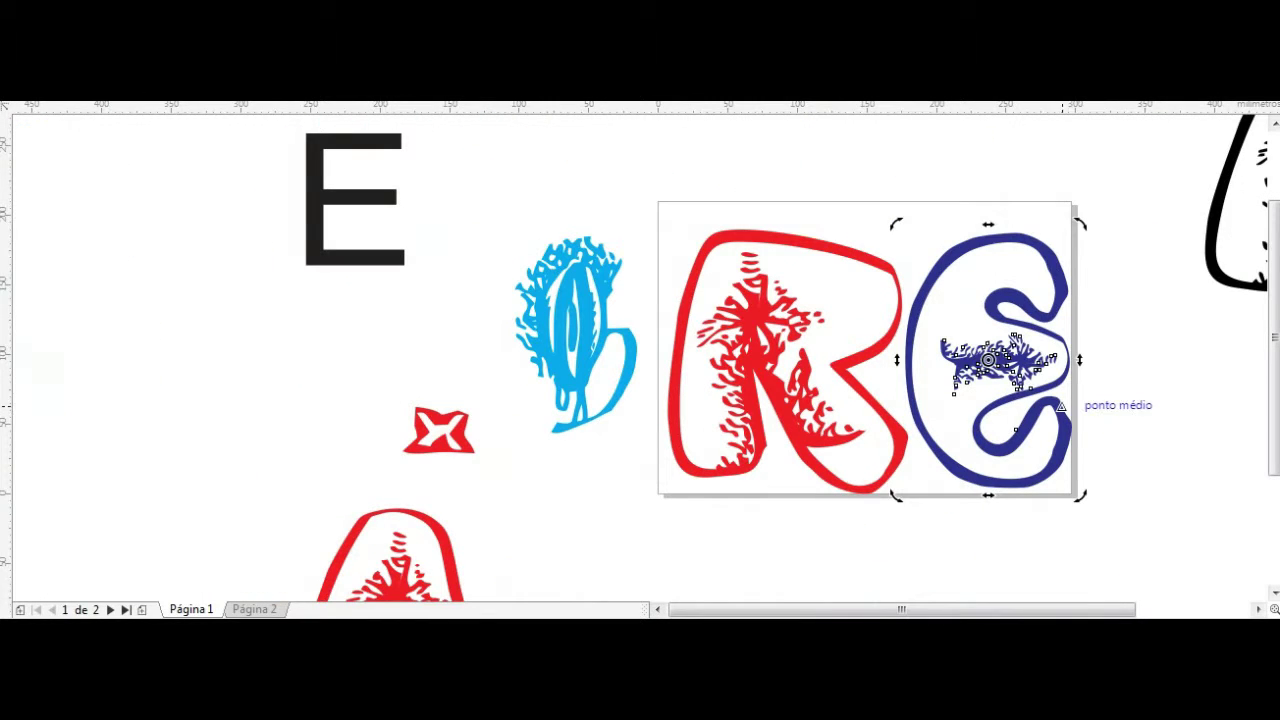
Step: Scale the blue splatter inside the C down
drag(1077, 226, 1058, 250)
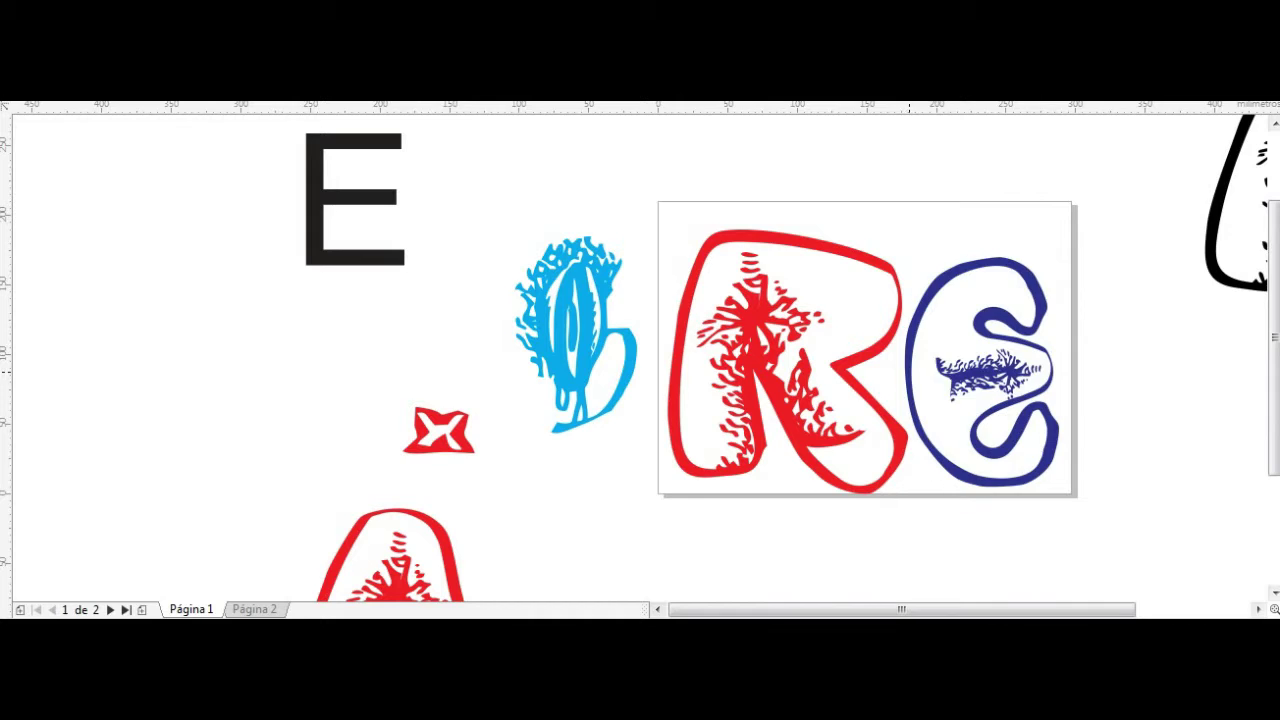
scroll(1036, 400, up, 3)
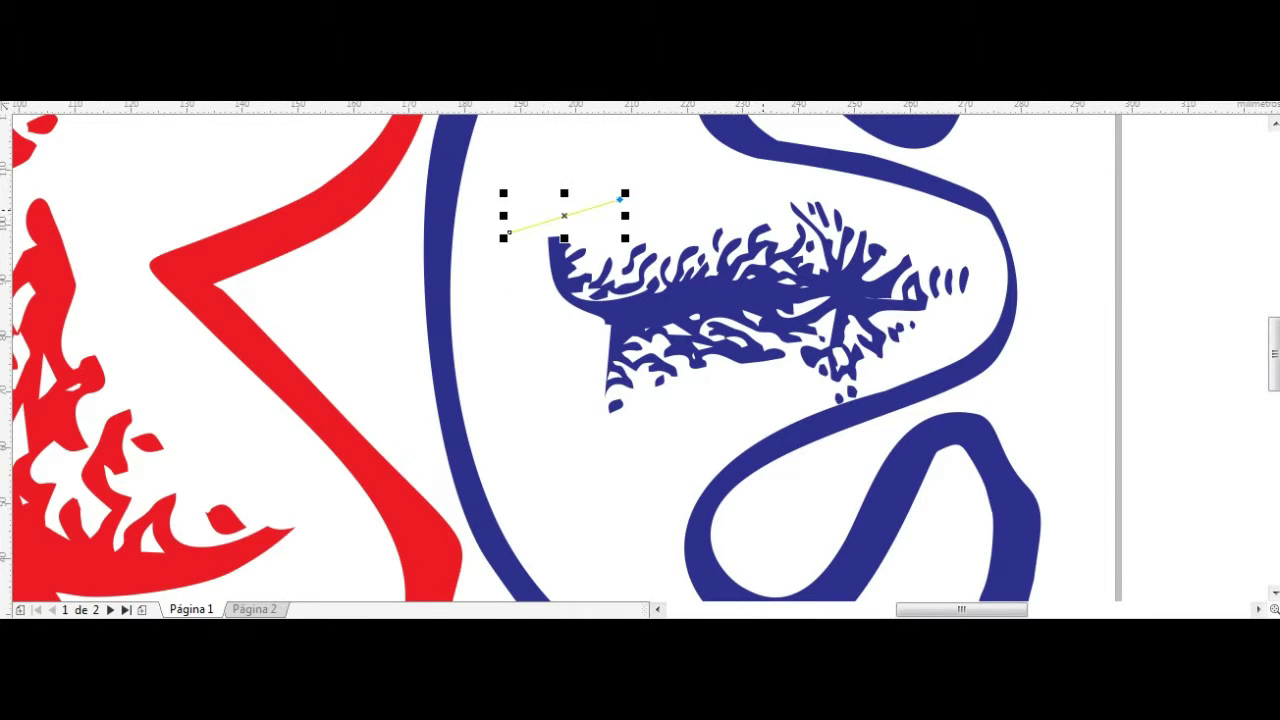
scroll(783, 228, up, 2)
Step: Trim away the splatter's left part with a traced cutter and remove the cutter
click(720, 179)
drag(815, 215, 770, 390)
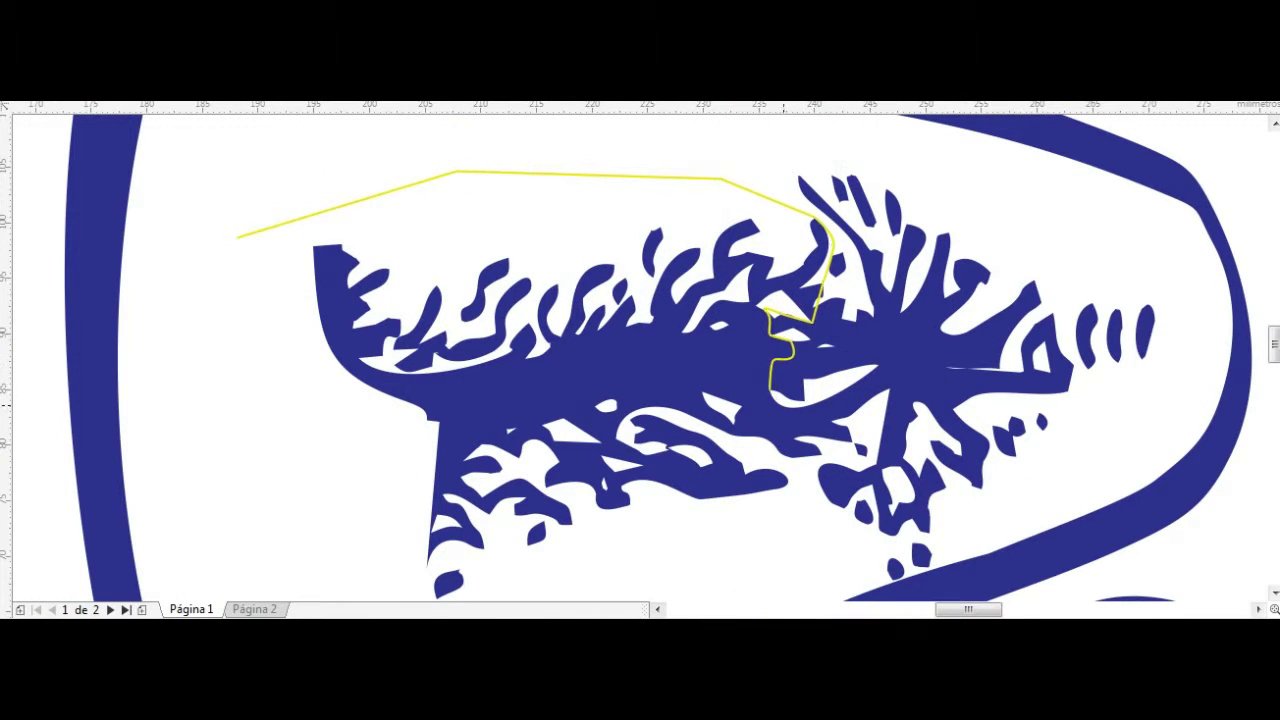
scroll(845, 440, down, 3)
click(522, 335)
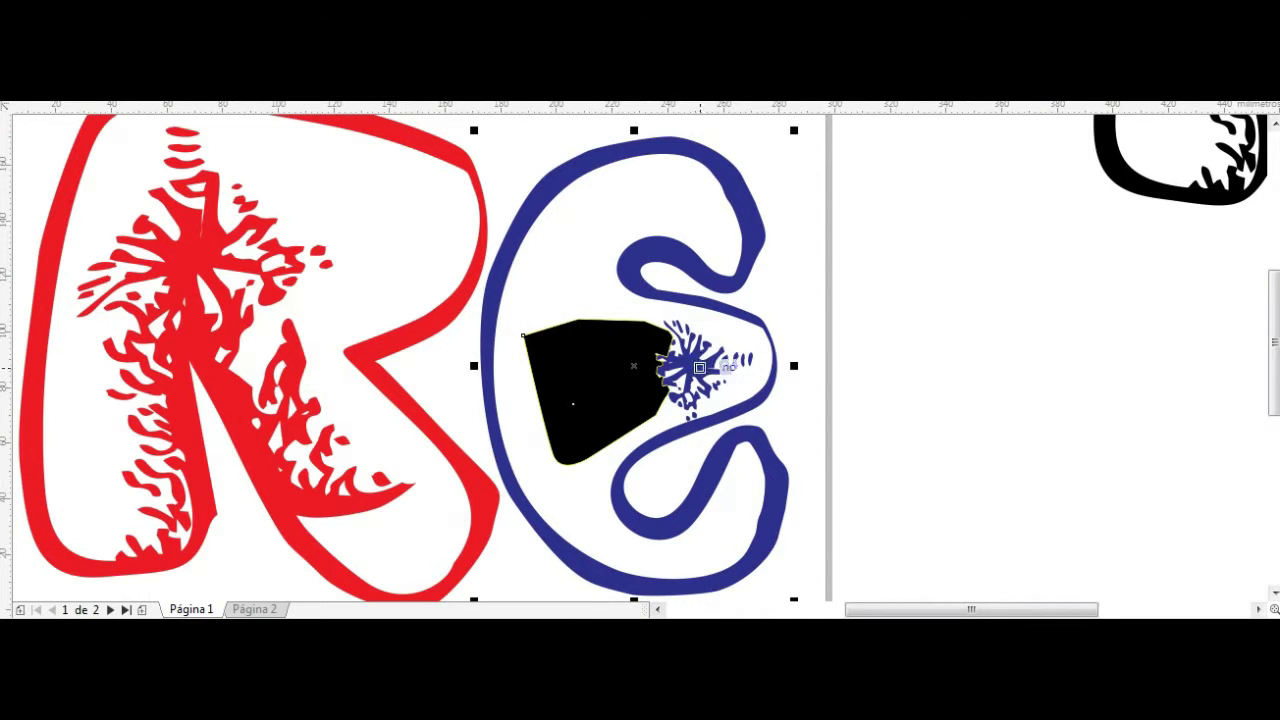
key(ctrl+z)
key(shift+F4)
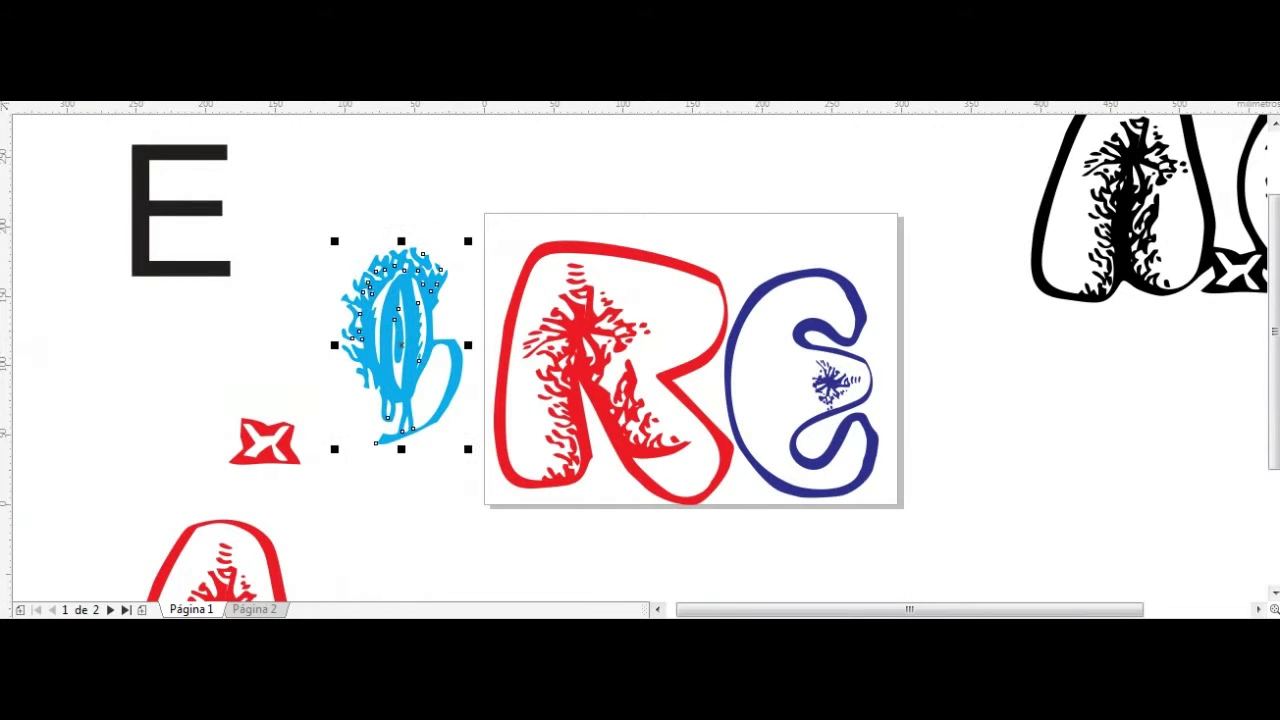
Step: Trim the light-blue shape's right edge with a traced cutter
scroll(340, 330, up, 2)
click(415, 572)
click(517, 570)
click(550, 527)
click(590, 446)
click(622, 343)
click(602, 310)
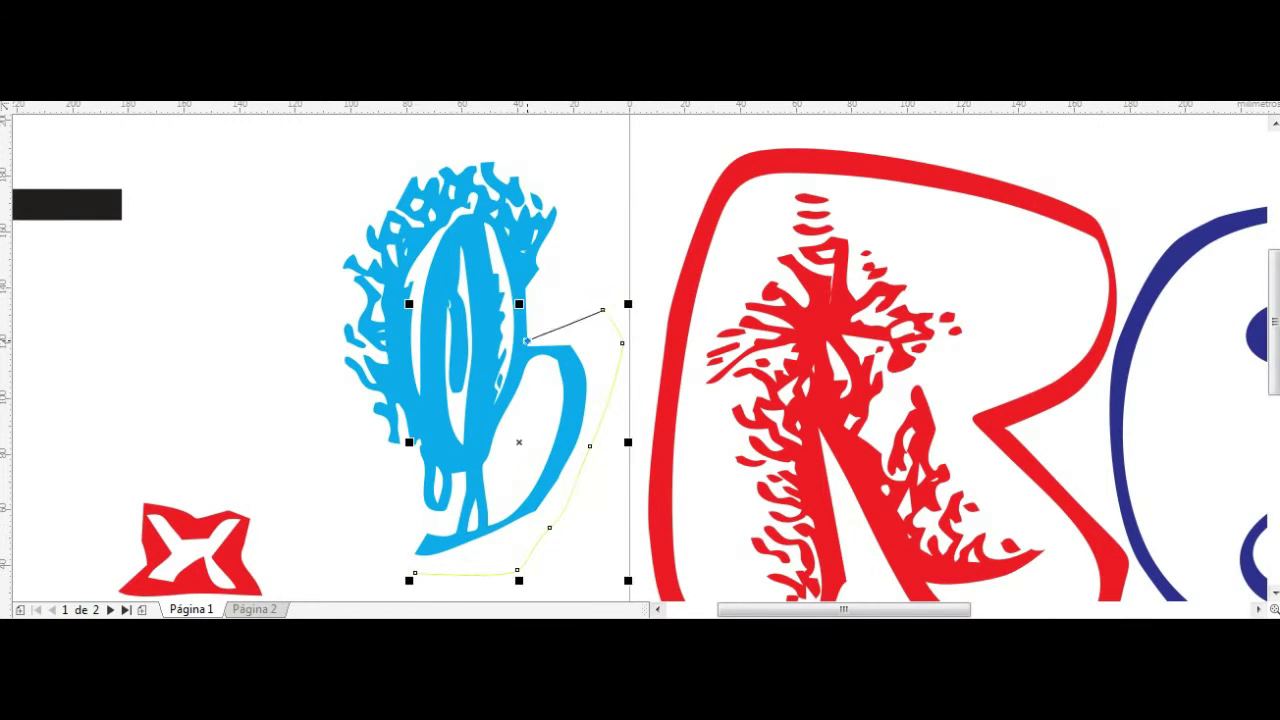
click(380, 536)
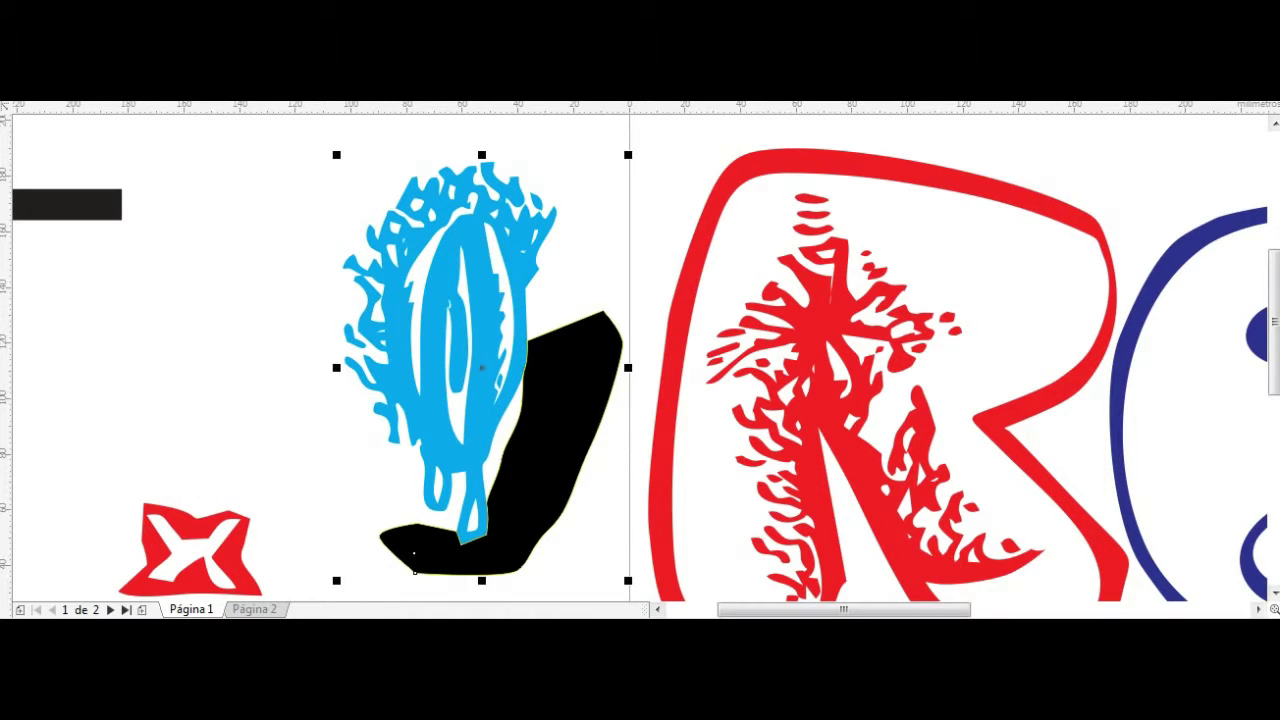
key(Delete)
Step: Trace a second cutter over the light-blue shape's left side and cut that area away
click(450, 350)
key(F10)
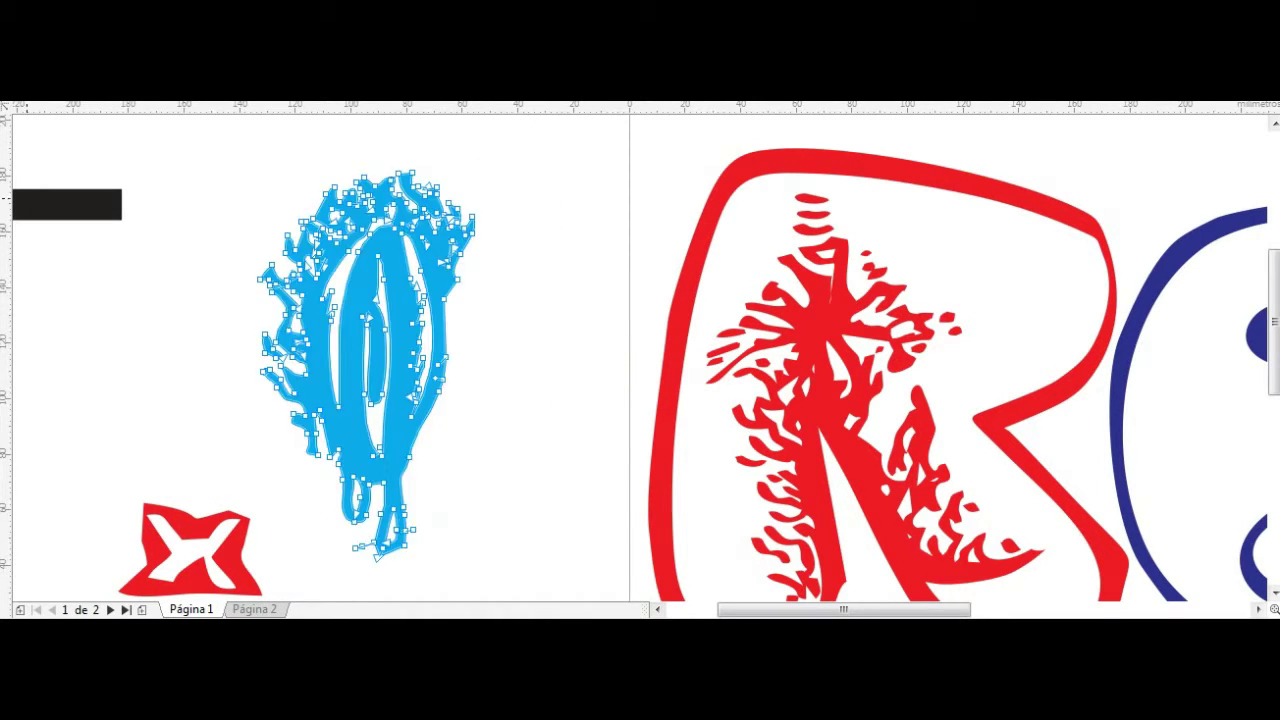
scroll(515, 540, up, 4)
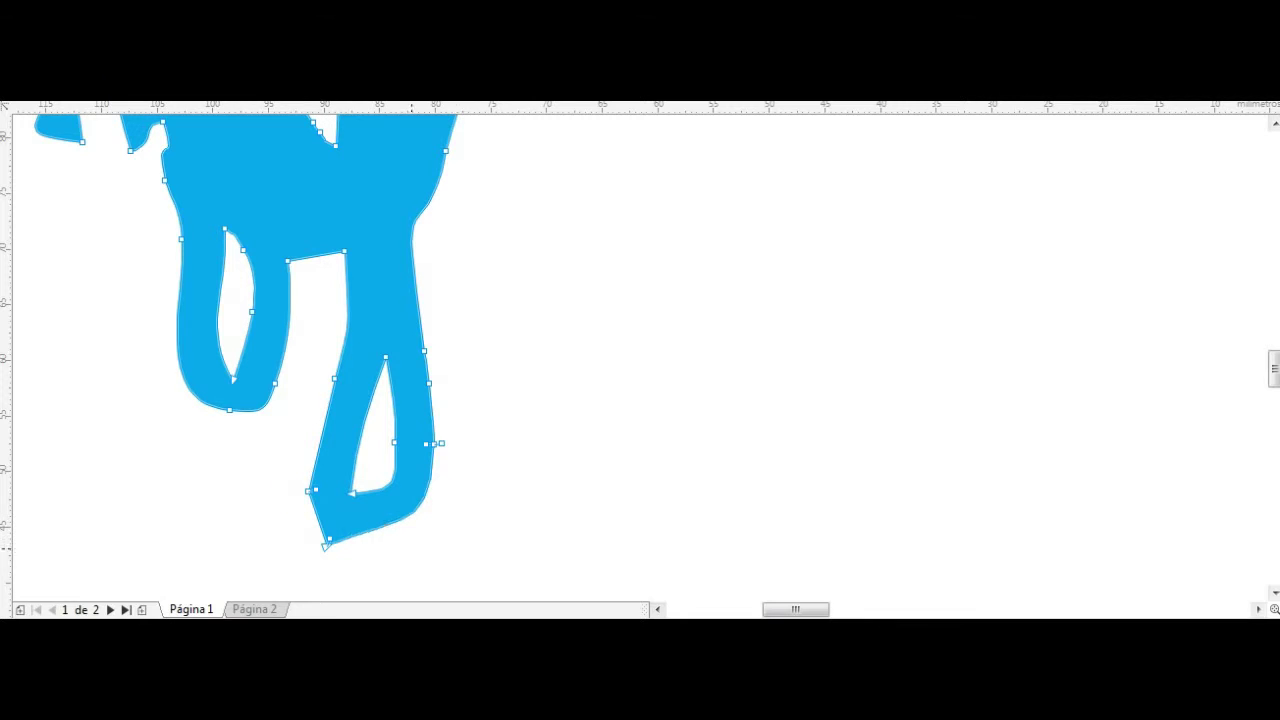
scroll(322, 512, down, 4)
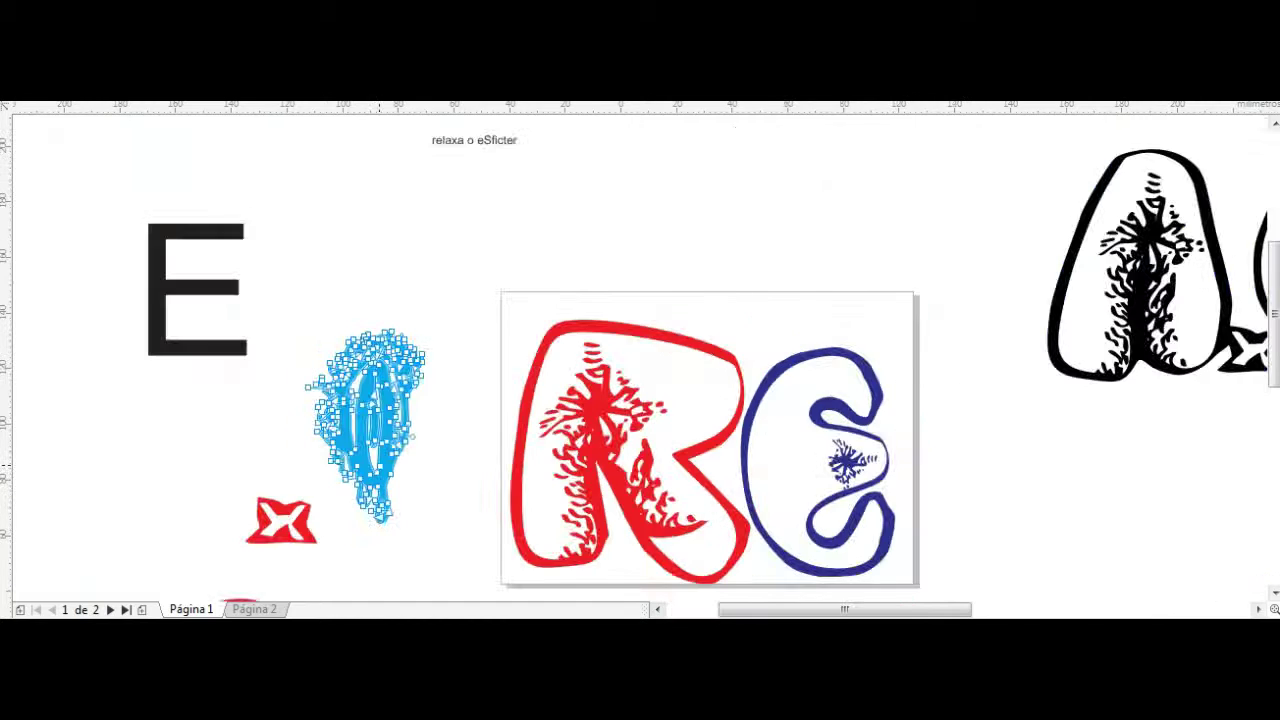
scroll(322, 512, up, 1)
click(286, 528)
scroll(371, 323, up, 3)
scroll(371, 323, down, 3)
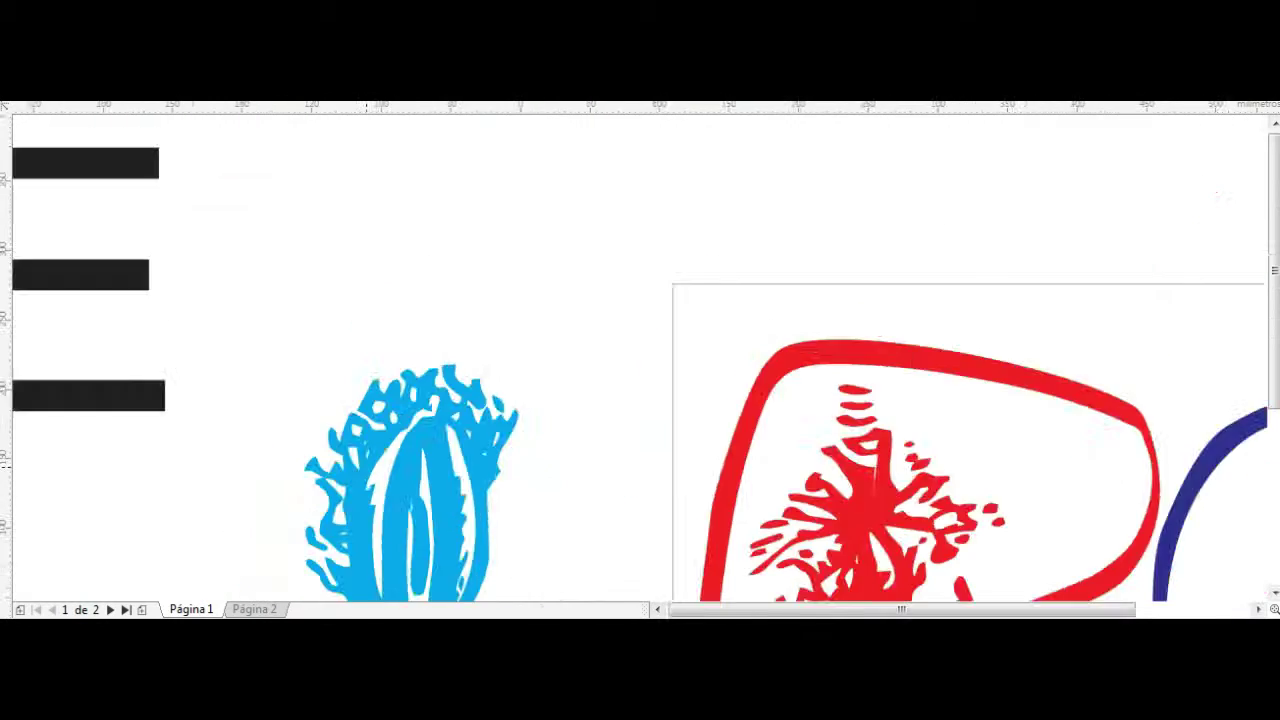
scroll(398, 383, up, 3)
click(343, 146)
click(177, 183)
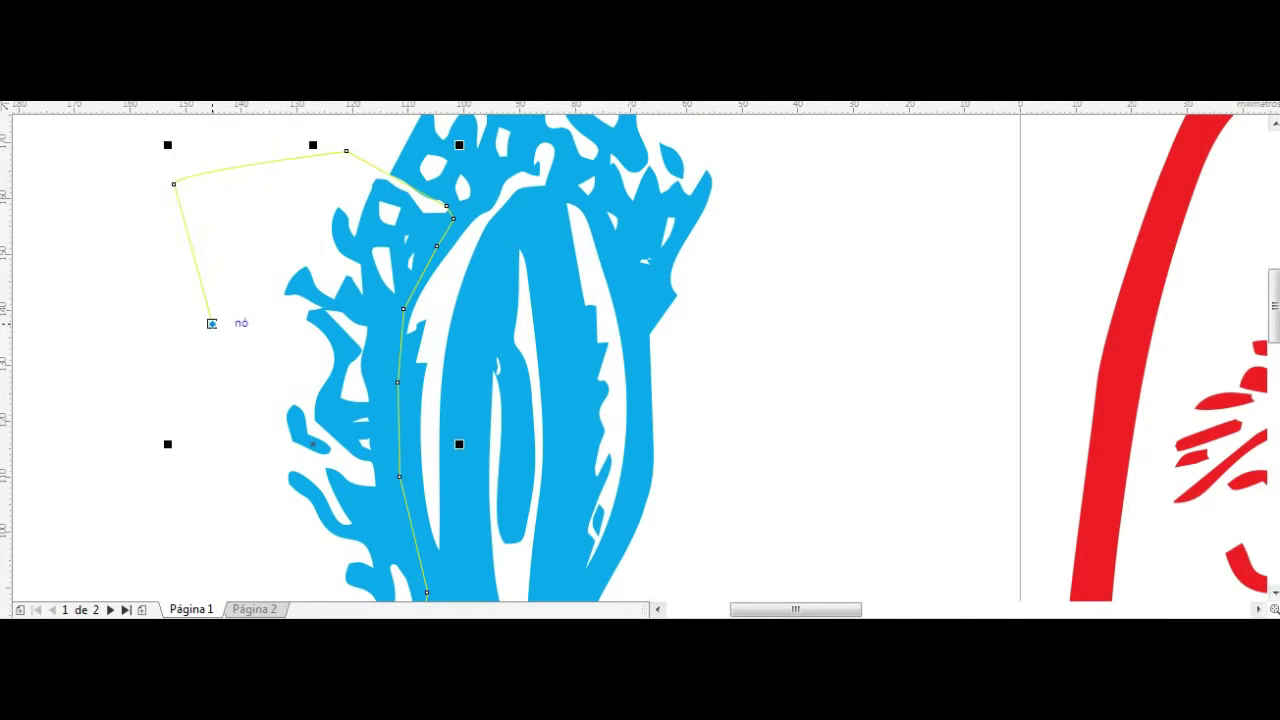
click(243, 393)
click(308, 415)
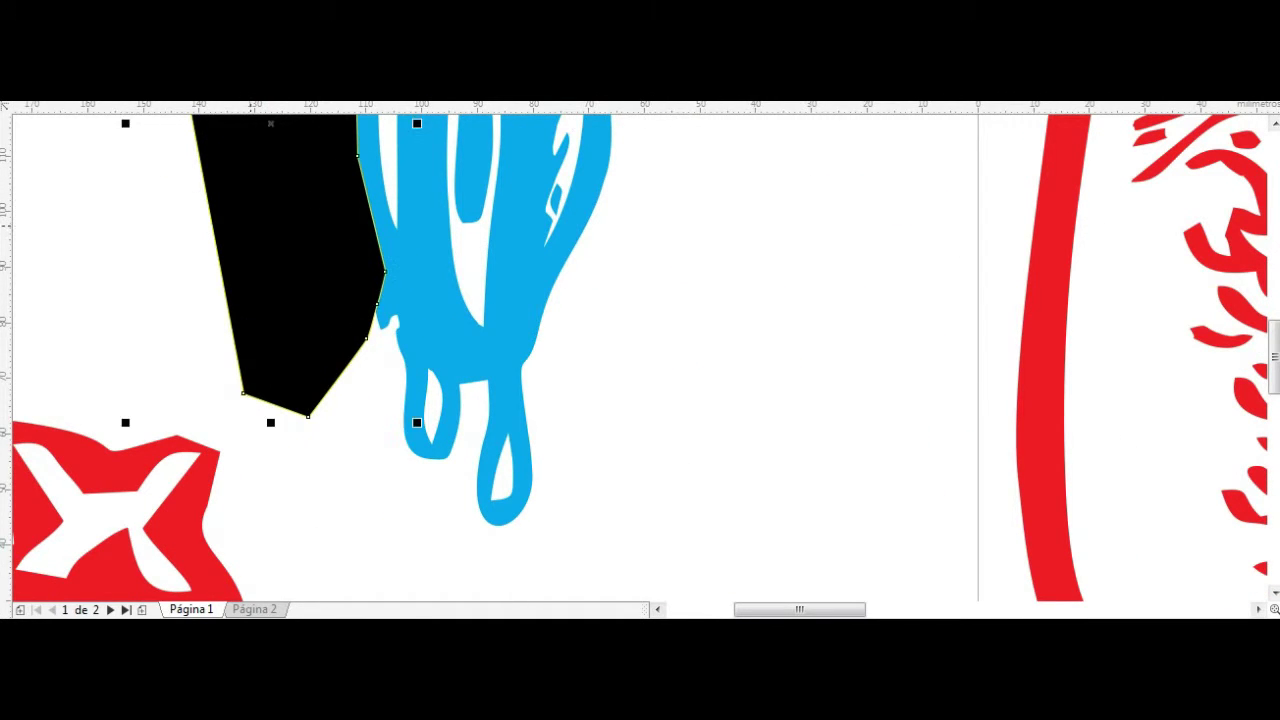
key(Delete)
Step: Paste the trimmed piece back onto the light-blue shape inside the C
scroll(400, 360, down, 3)
key(ctrl+v)
drag(550, 265, 488, 305)
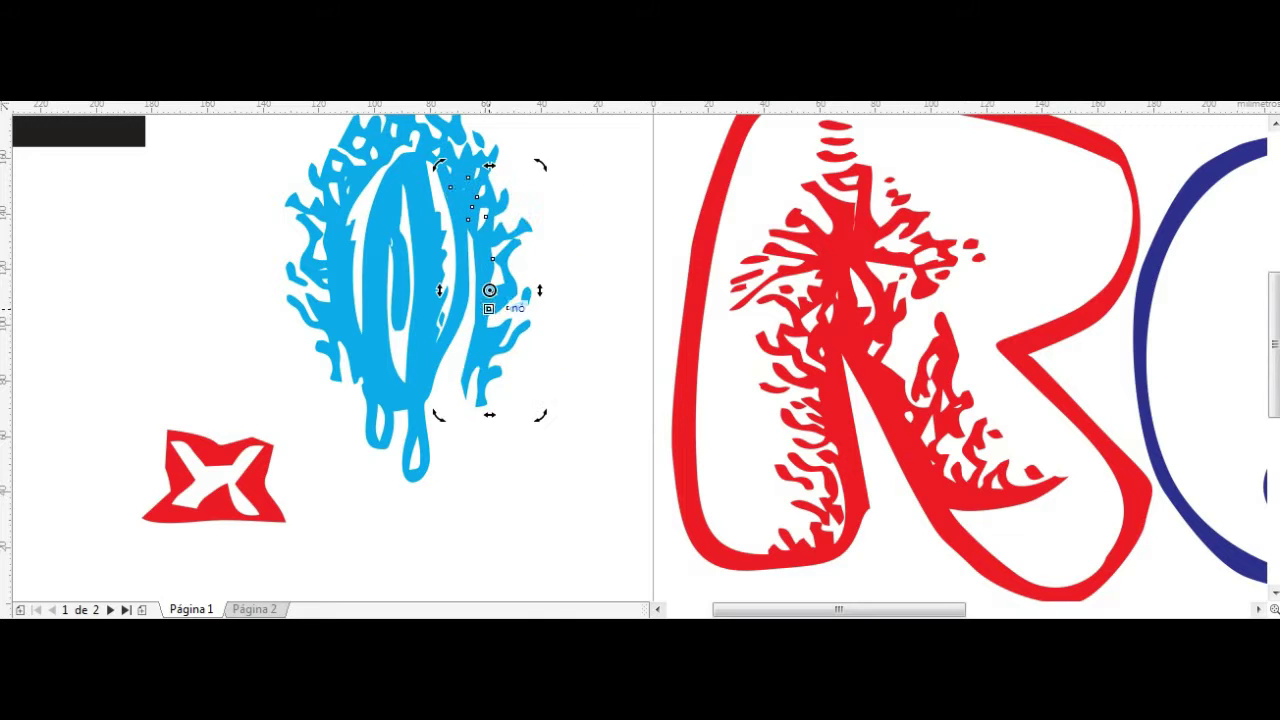
click(489, 290)
shift+click(381, 240)
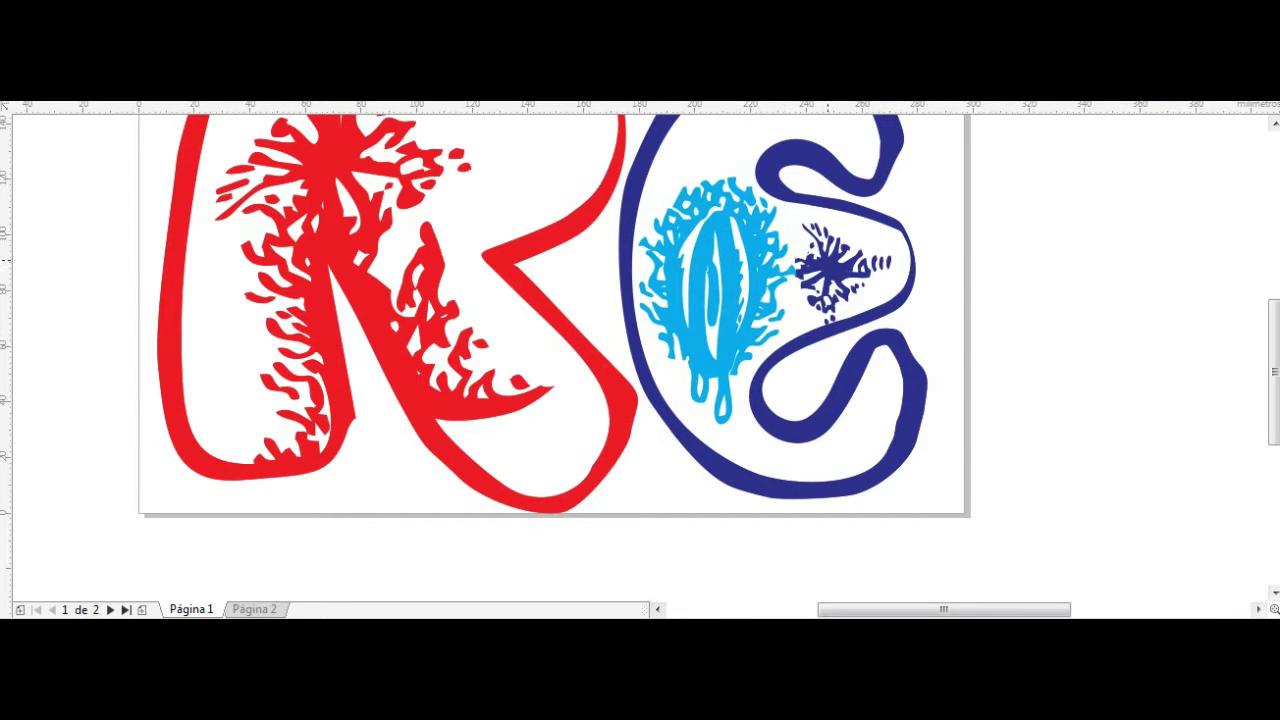
Step: Delete the small dark-blue star from inside the C
scroll(837, 280, up, 3)
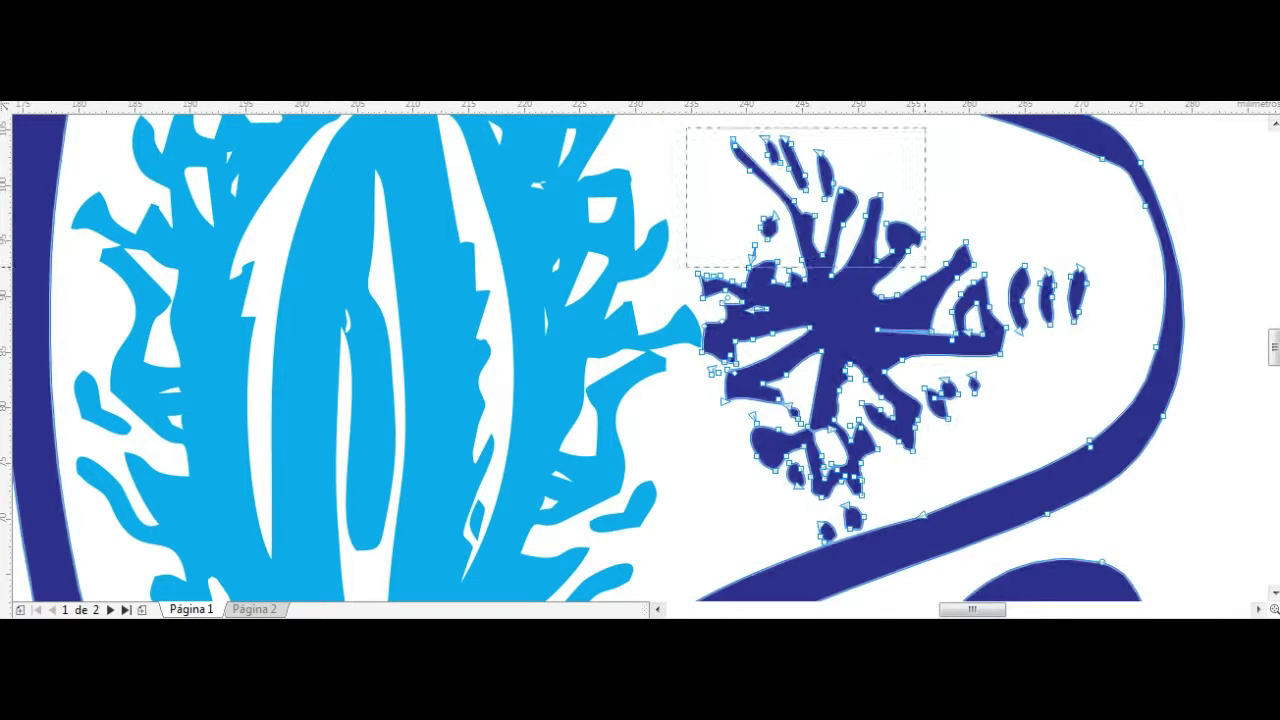
drag(686, 128, 1000, 540)
key(Delete)
key(Delete)
key(Delete)
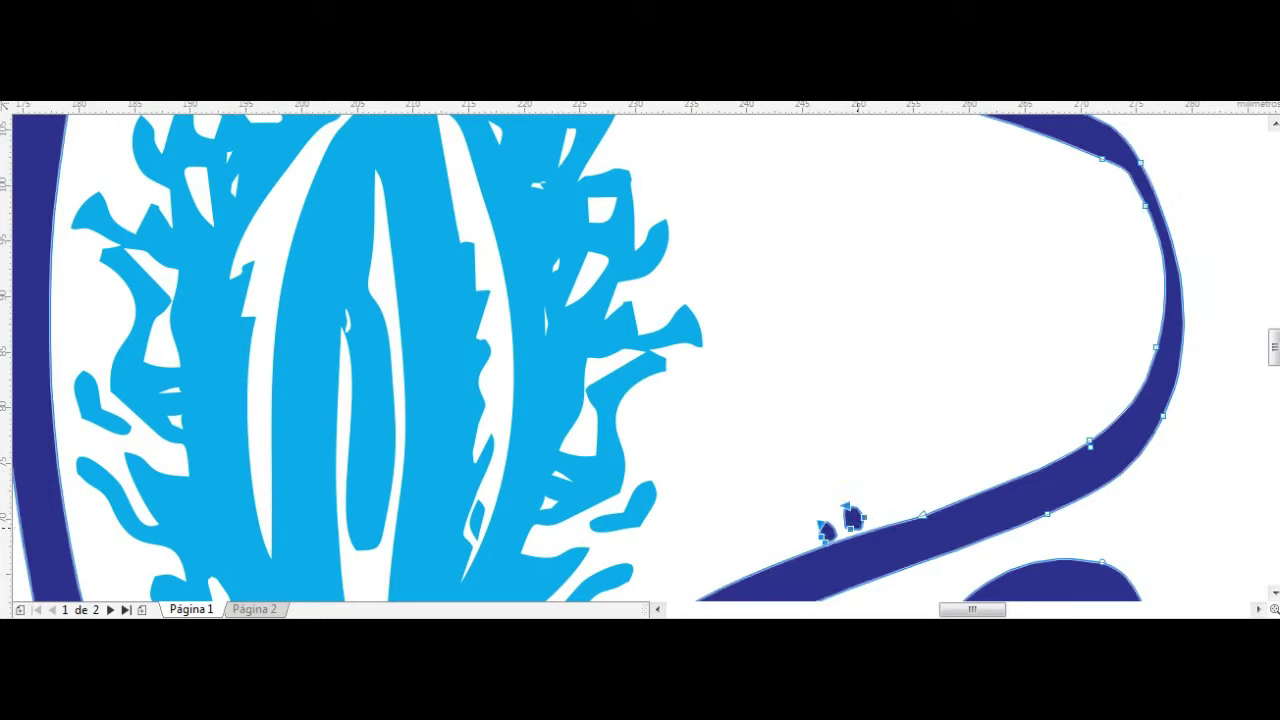
scroll(640, 360, down, 3)
key(Escape)
Step: Enlarge the light-blue shape around its centre and delete the black AC object
click(775, 327)
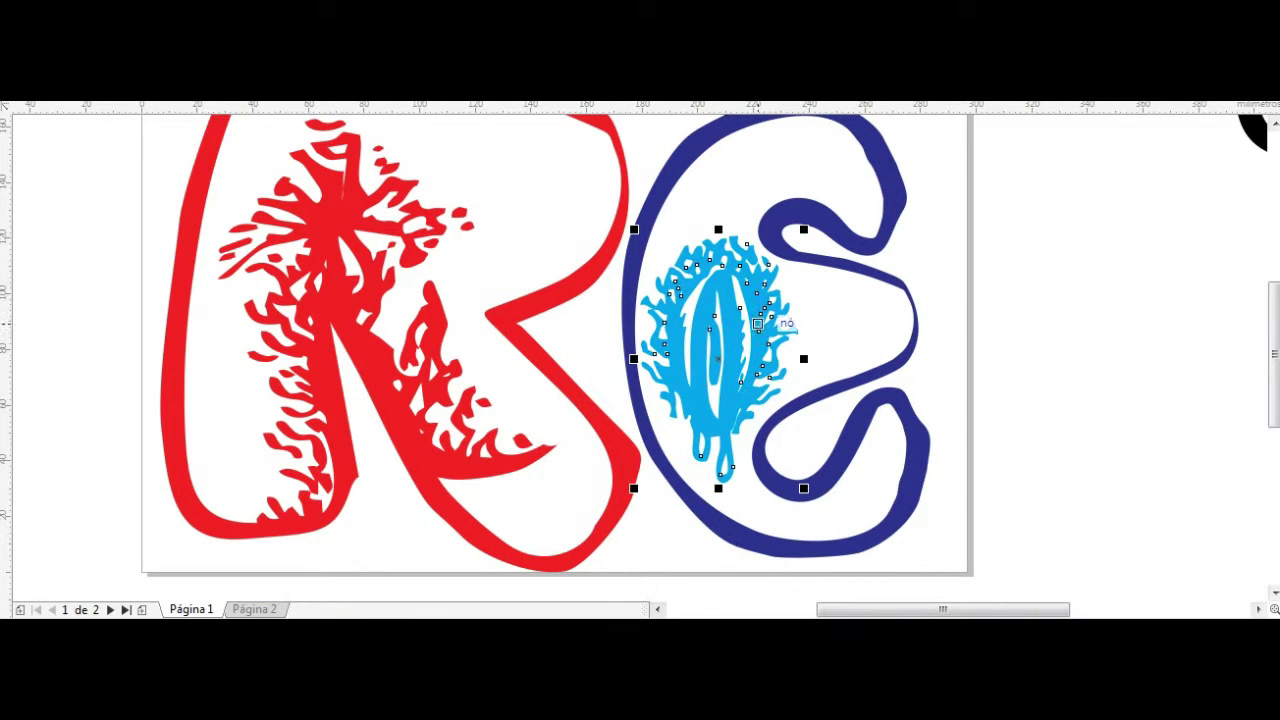
drag(803, 486, 822, 519)
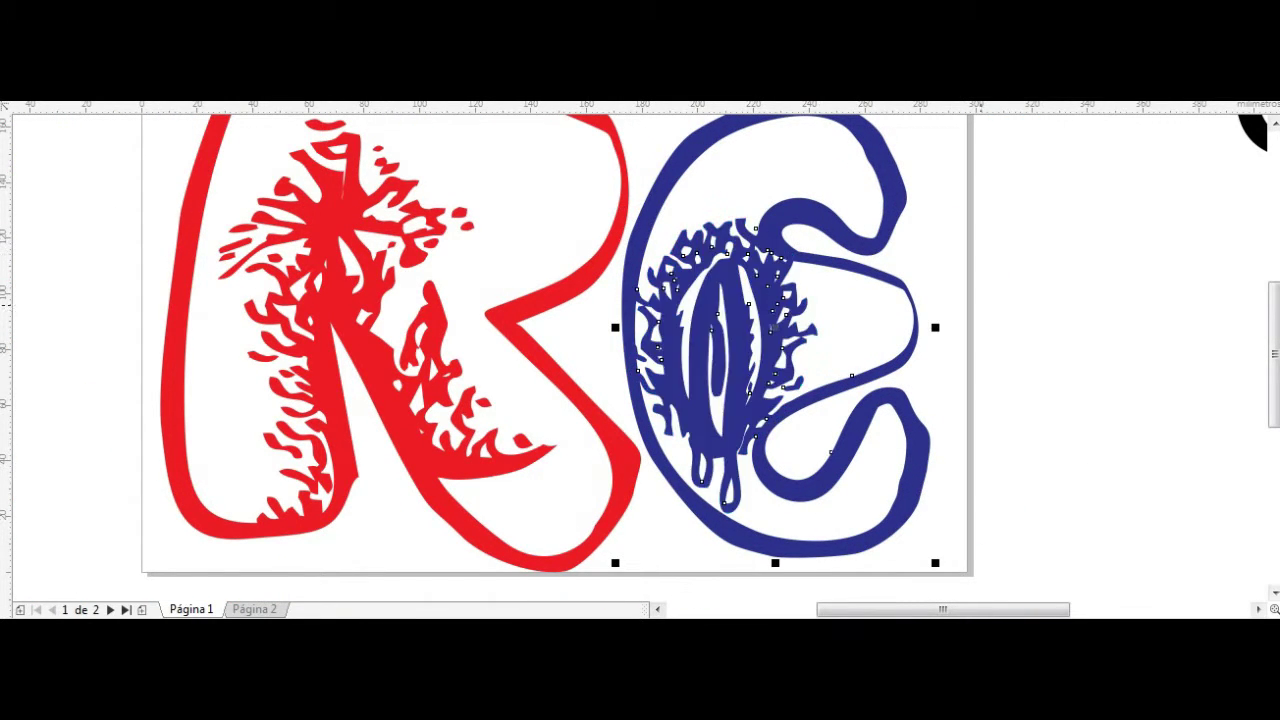
scroll(640, 360, down, 5)
key(Delete)
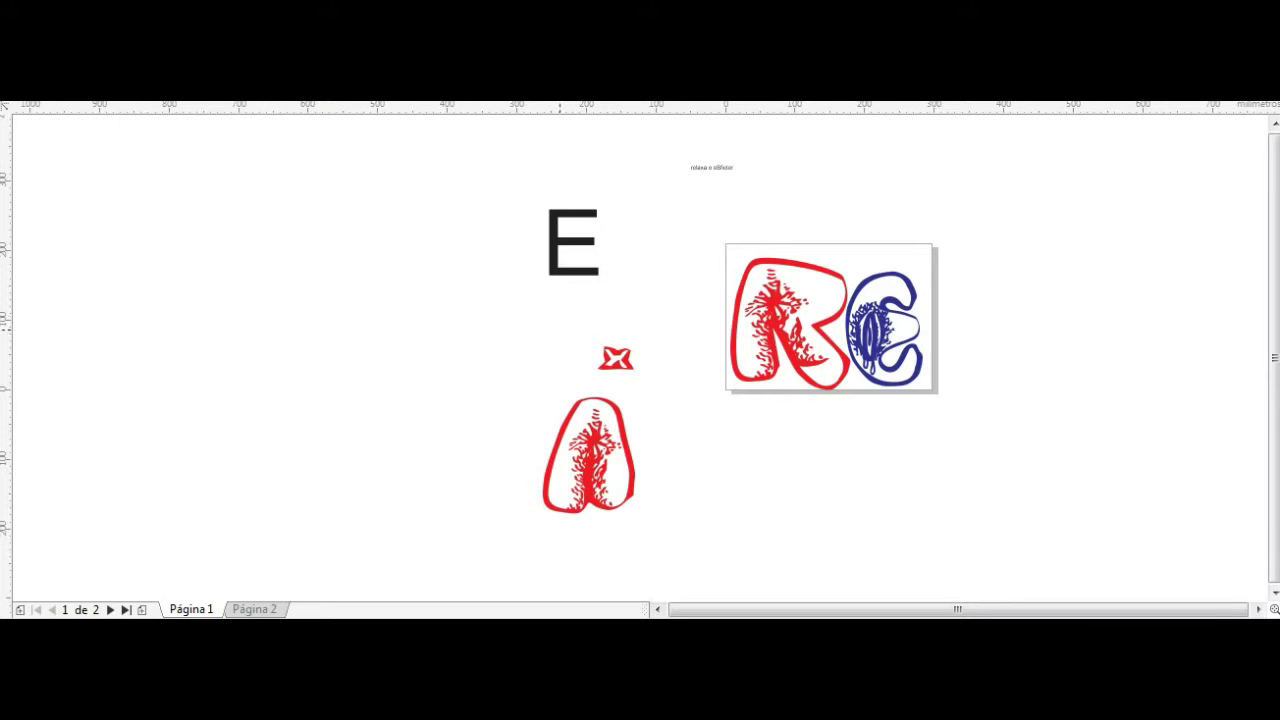
Step: Pull the red X's corner nodes outward and delete its top-middle node to start rounding it
scroll(616, 358, up, 3)
click(850, 380)
key(F10)
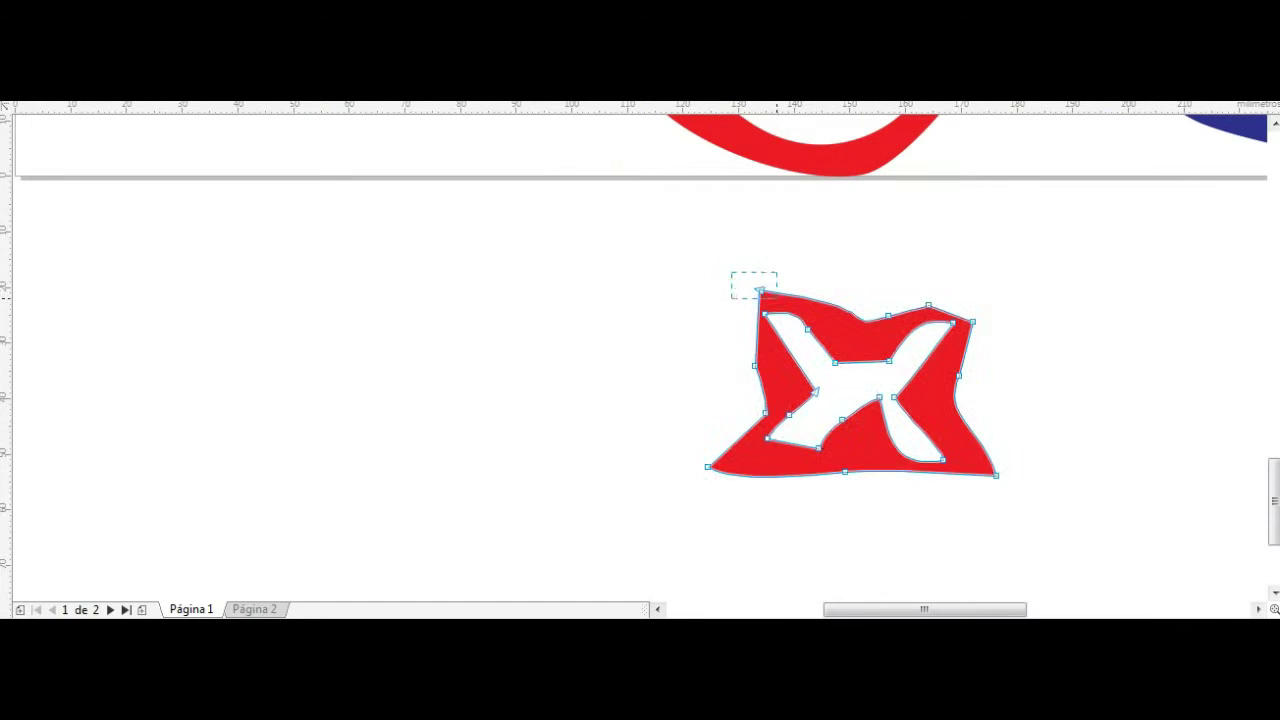
drag(780, 287, 733, 282)
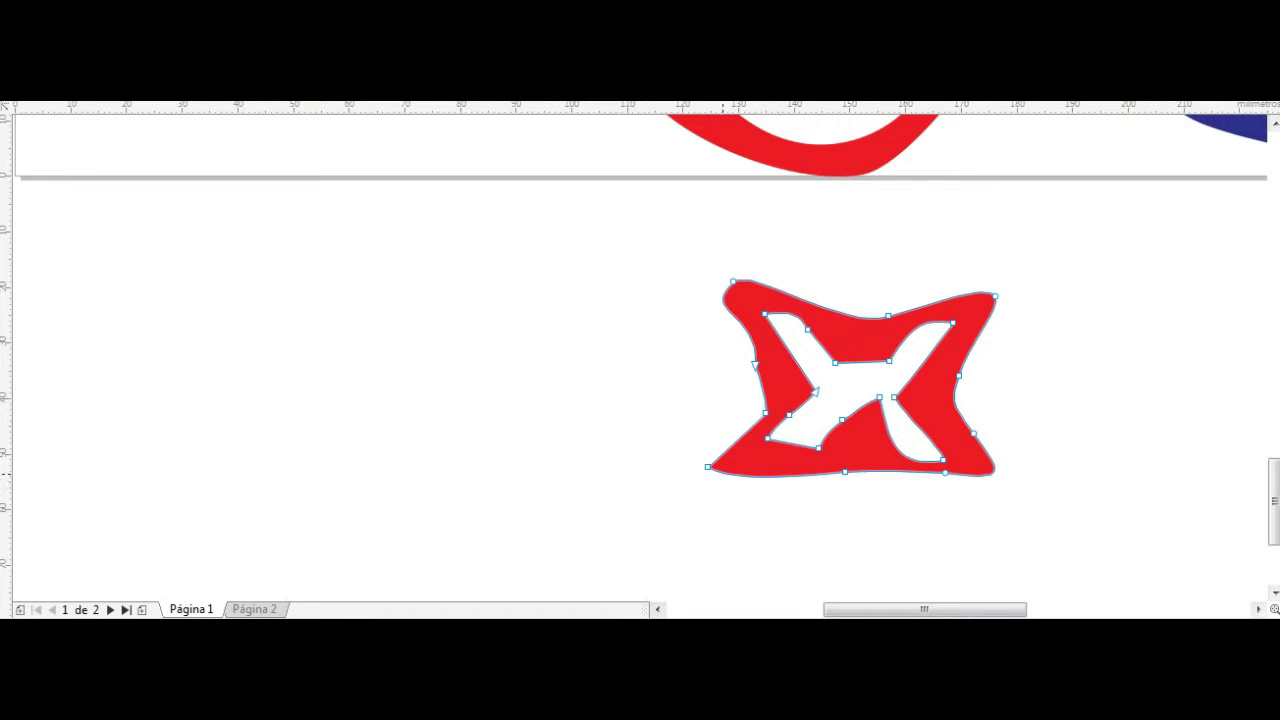
drag(708, 466, 732, 480)
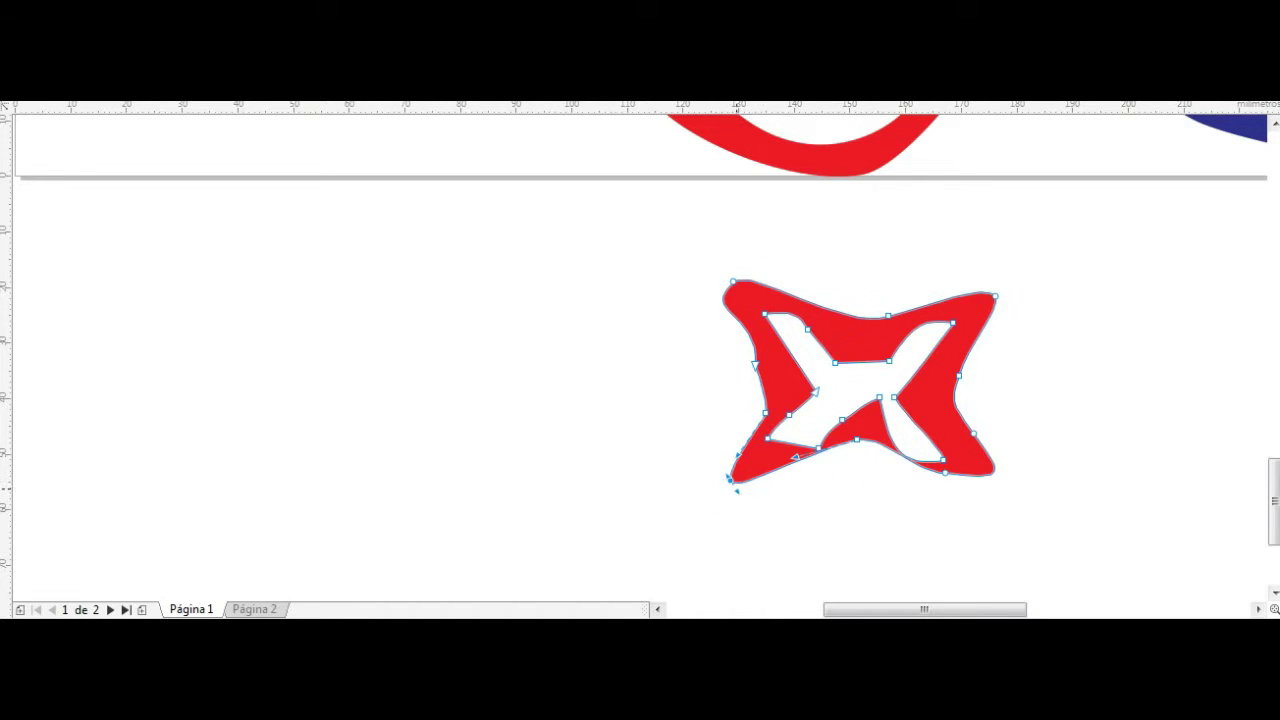
drag(990, 472, 973, 493)
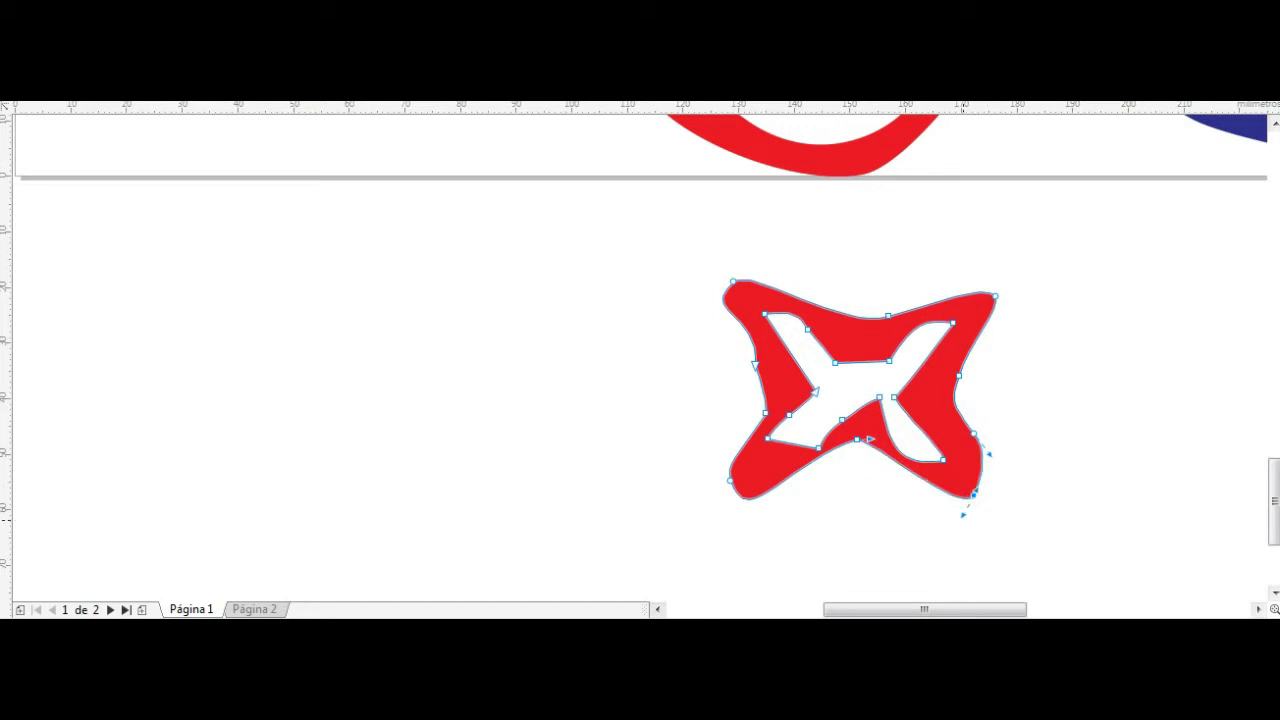
double_click(888, 316)
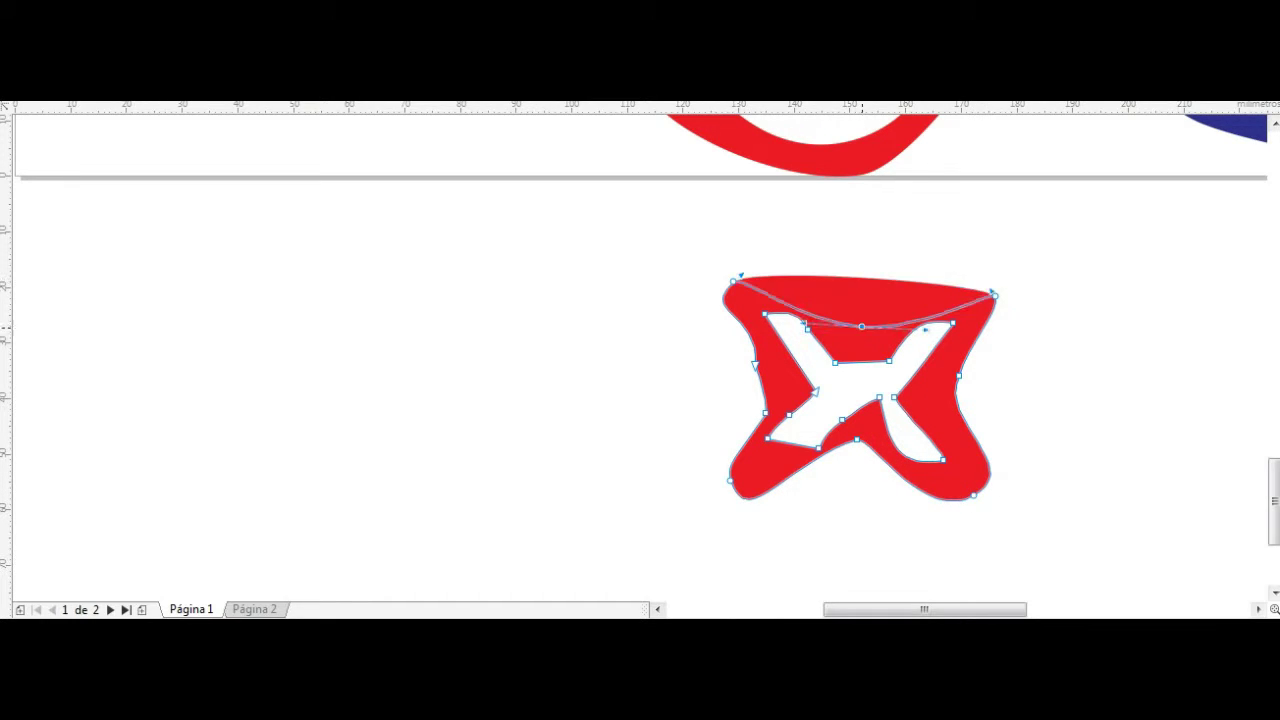
drag(862, 326, 862, 320)
Step: Refine the X's tips and inner edges into a curvy four-pointed star
click(740, 273)
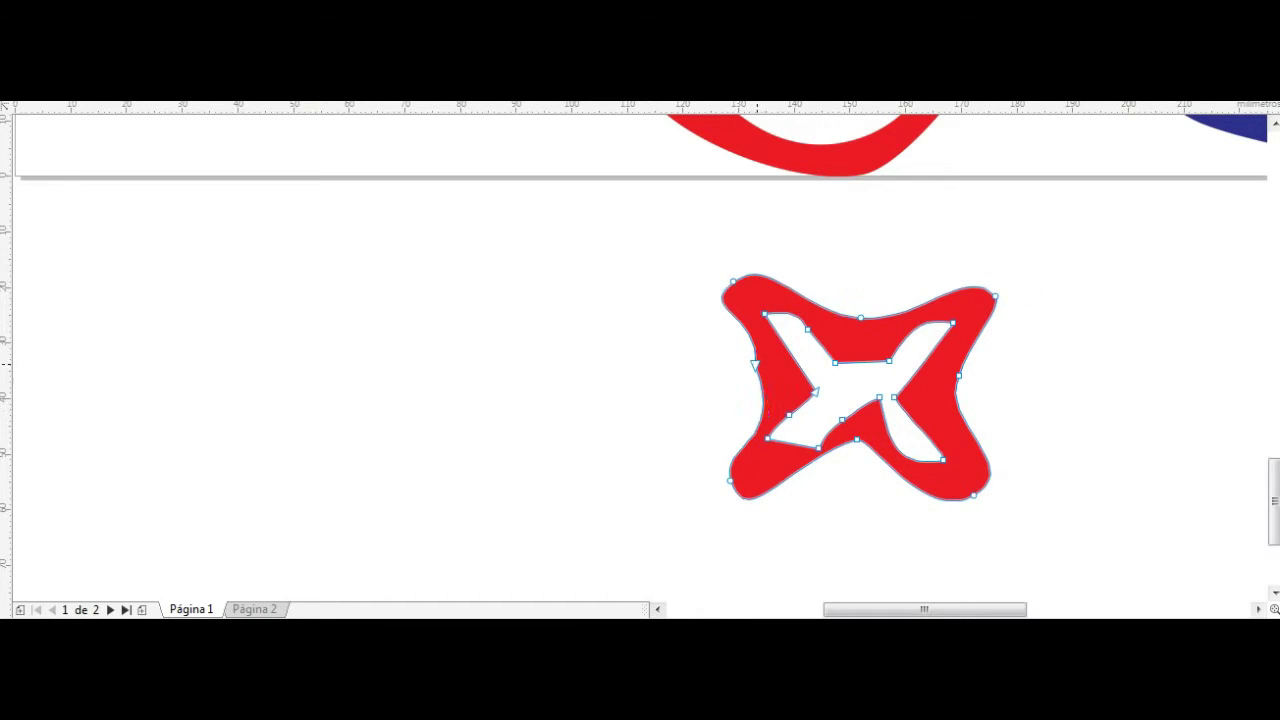
drag(755, 366, 720, 392)
key(ctrl+z)
mouse_move(729, 477)
mouse_down()
mouse_move(713, 495)
mouse_move(746, 513)
mouse_up()
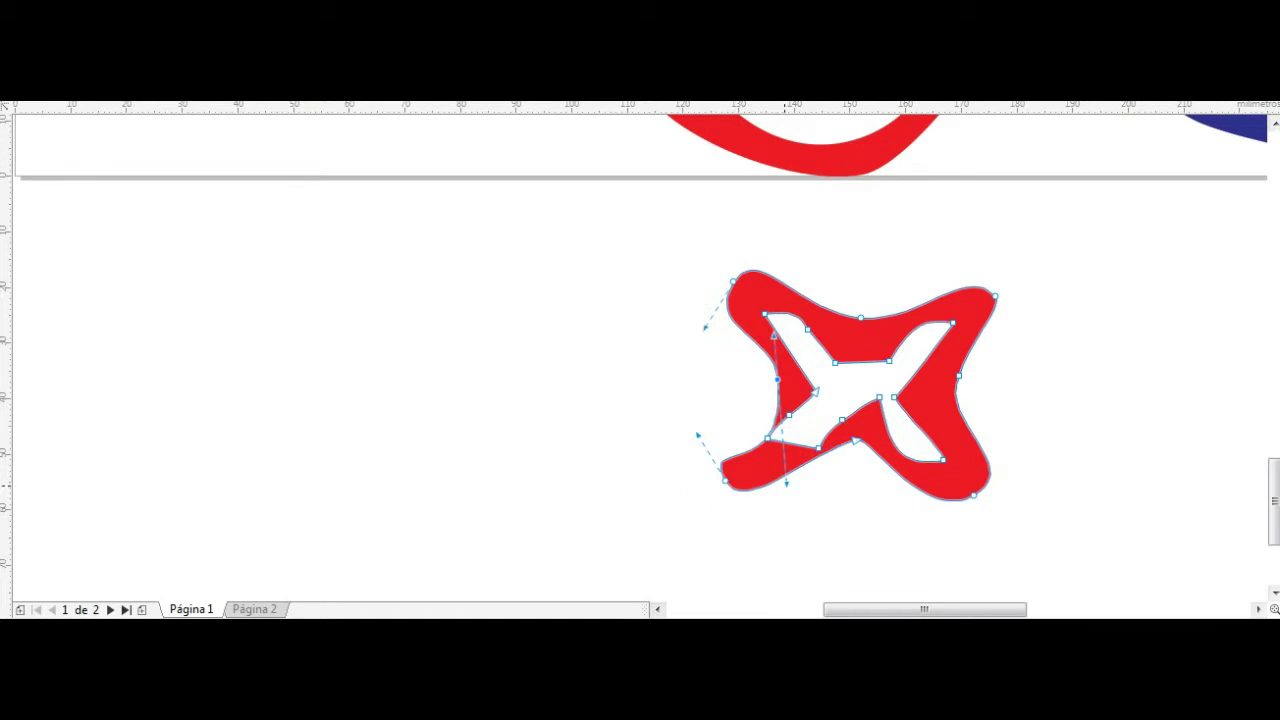
drag(856, 440, 861, 458)
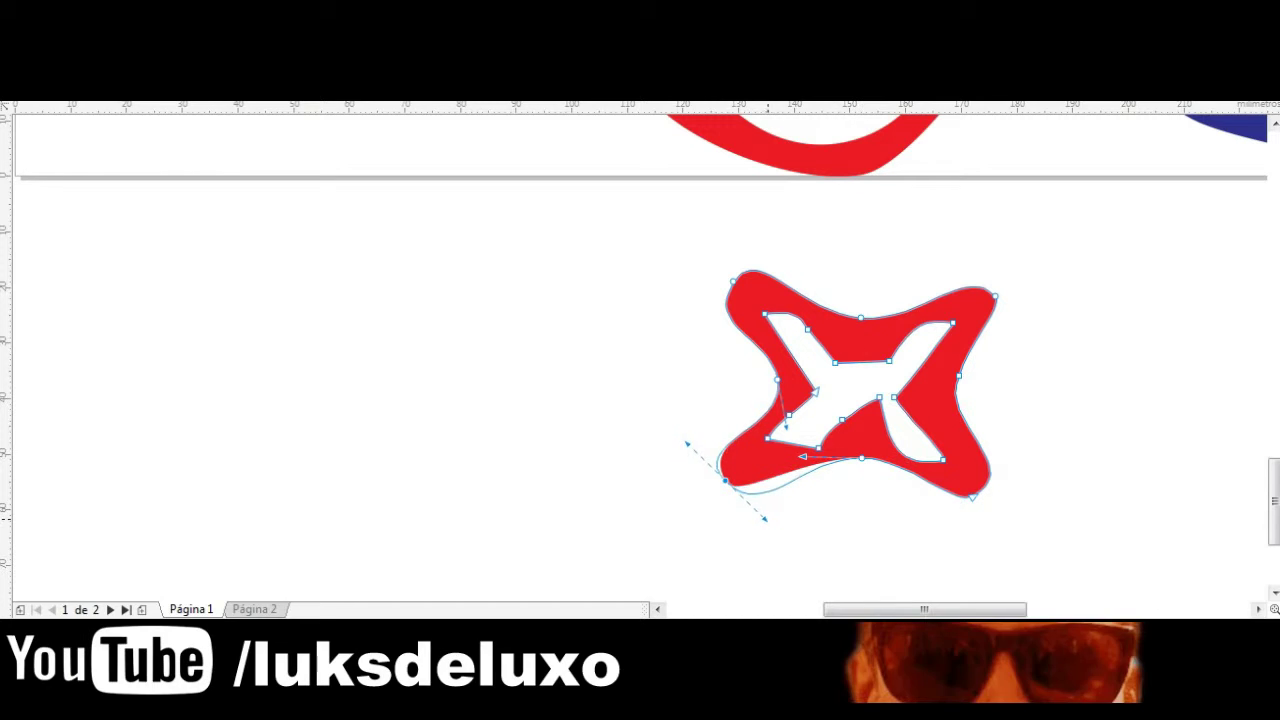
drag(958, 376, 941, 386)
click(861, 318)
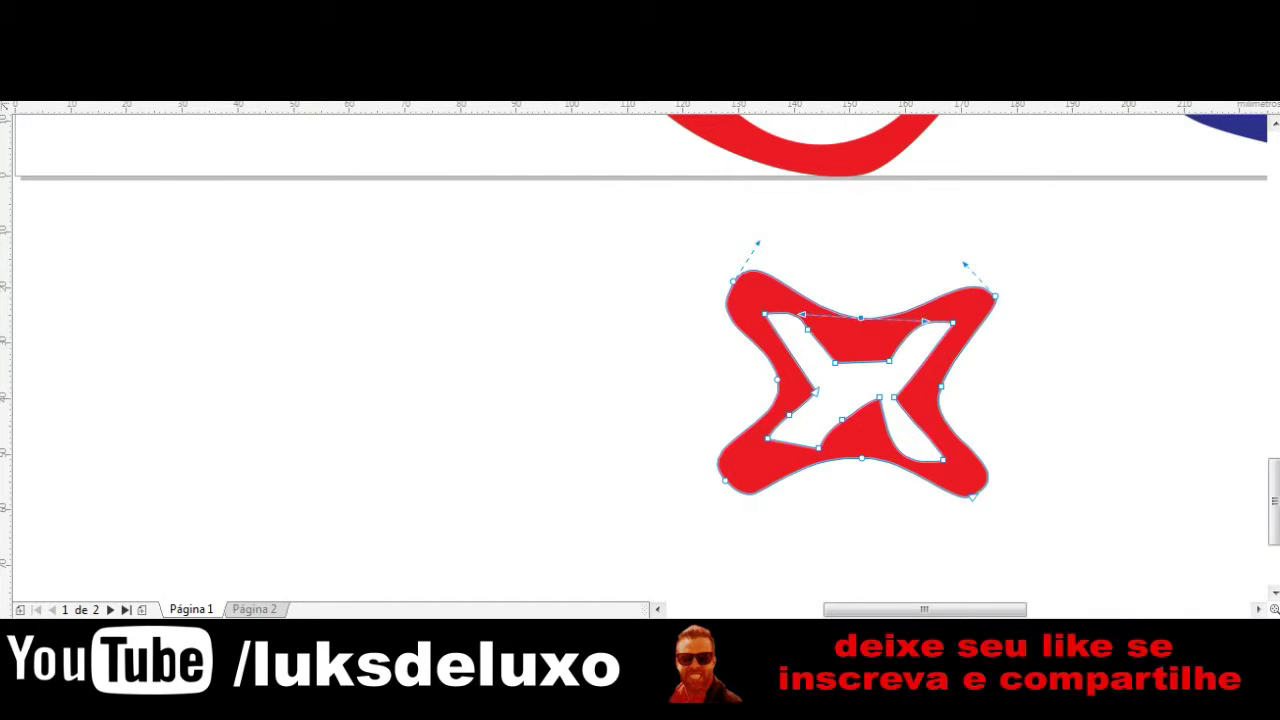
scroll(609, 513, down, 5)
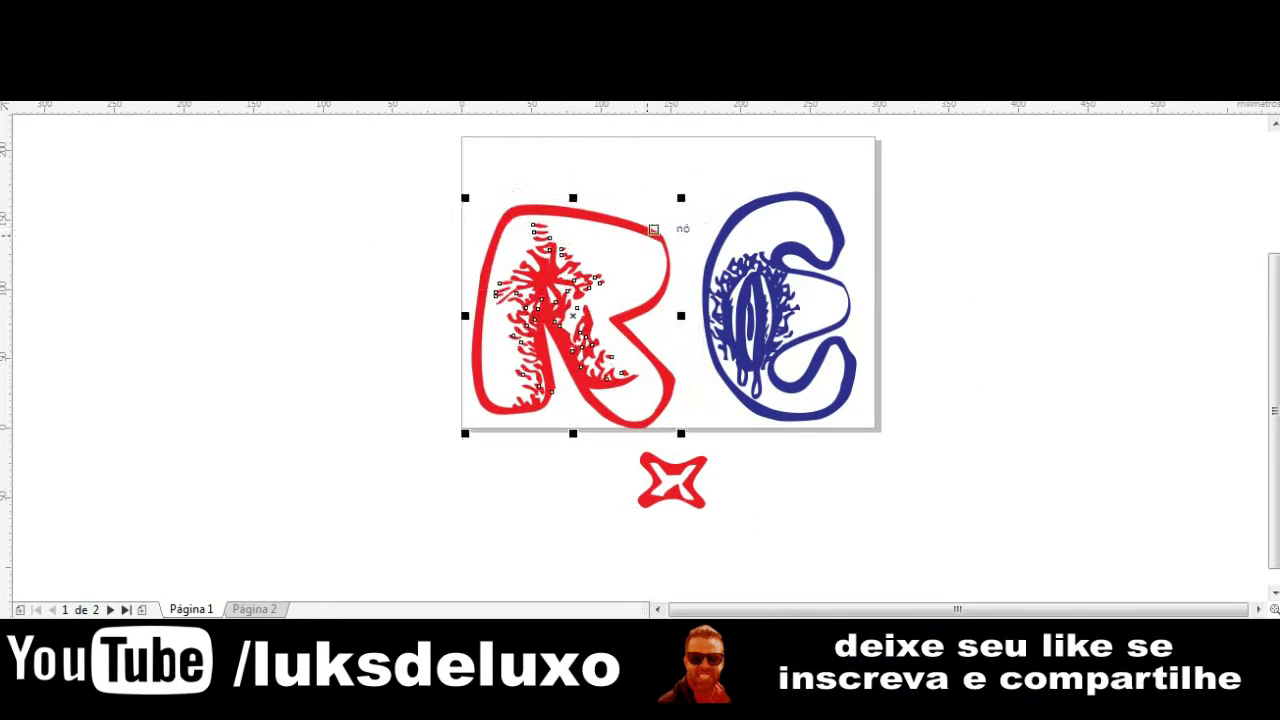
Step: Place the star at the foot of the R and a copy at the C's right end
click(729, 255)
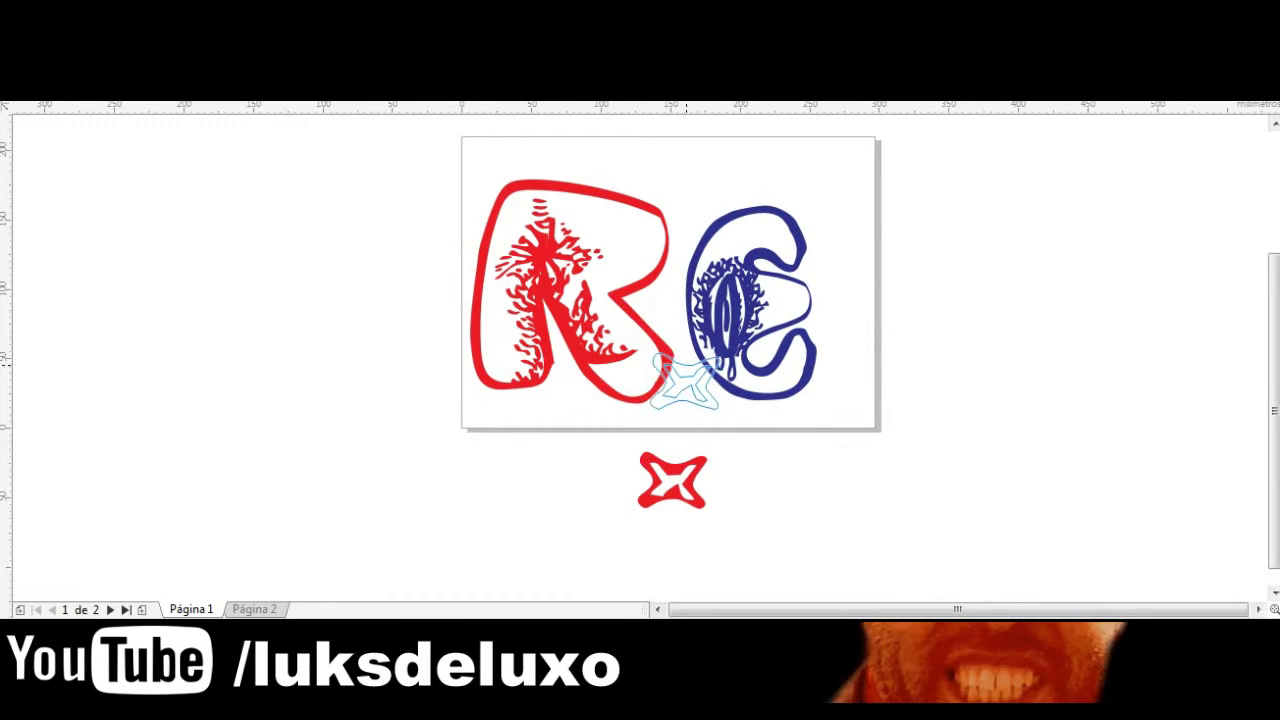
drag(672, 481, 686, 400)
scroll(690, 400, up, 3)
scroll(590, 345, down, 2)
drag(628, 325, 912, 318)
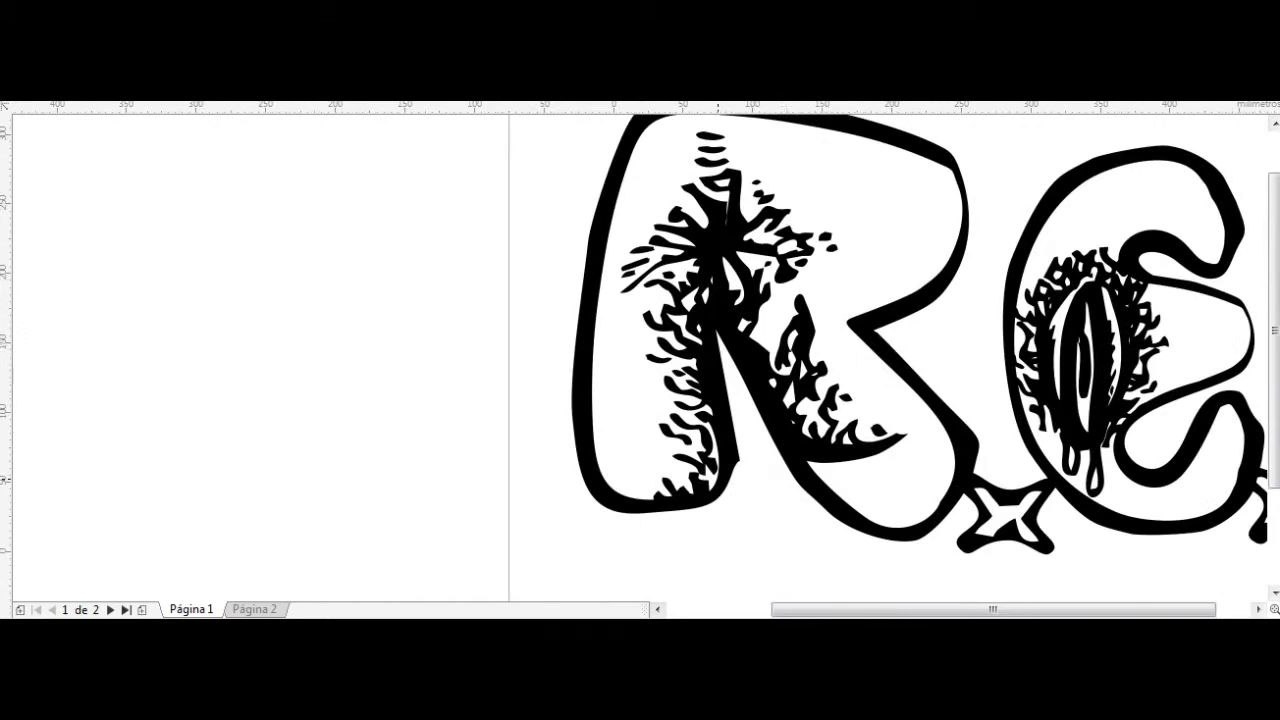
Step: Move a copy of the RC artwork off the page to the right
drag(774, 406, 1066, 328)
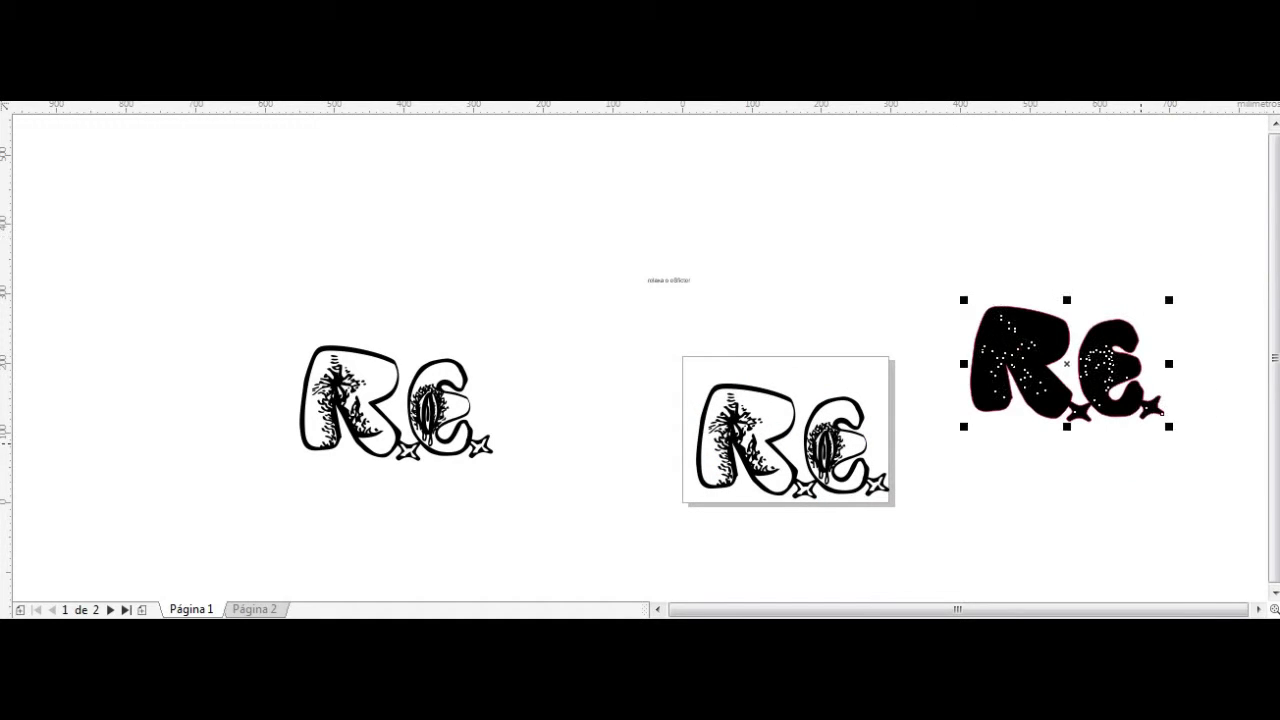
scroll(1150, 410, up, 5)
scroll(610, 491, down, 5)
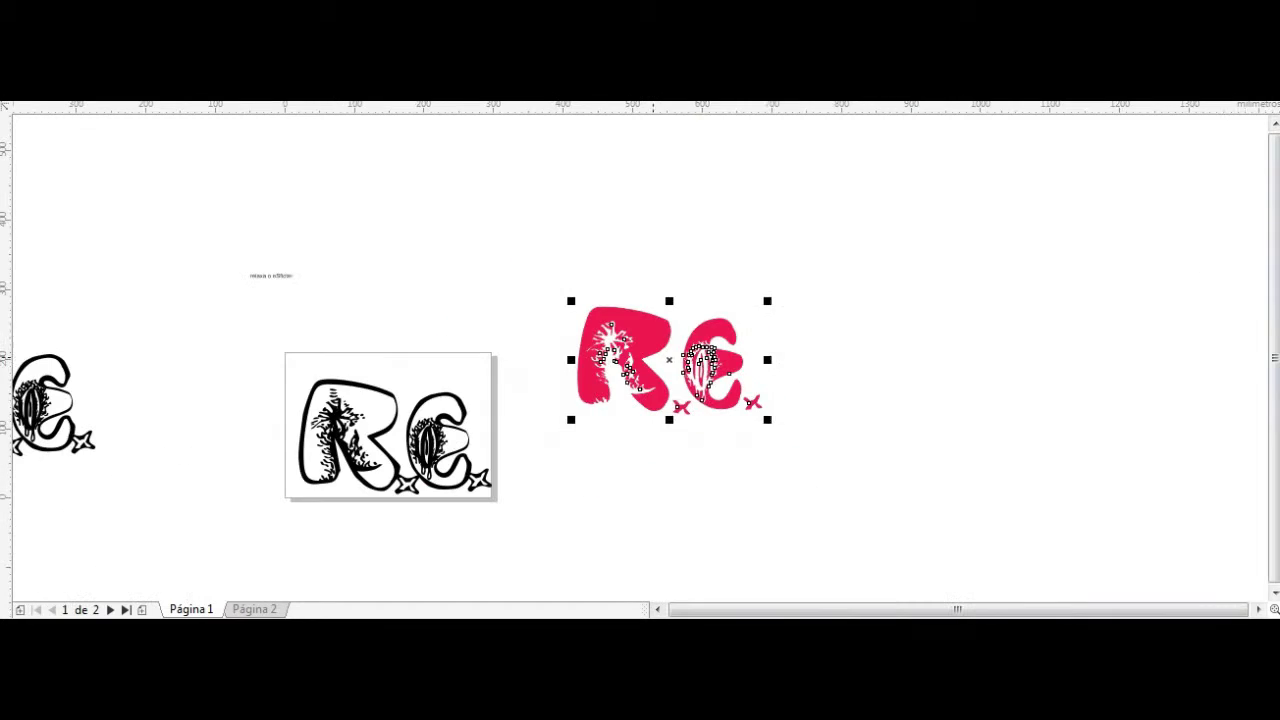
scroll(390, 425, up, 6)
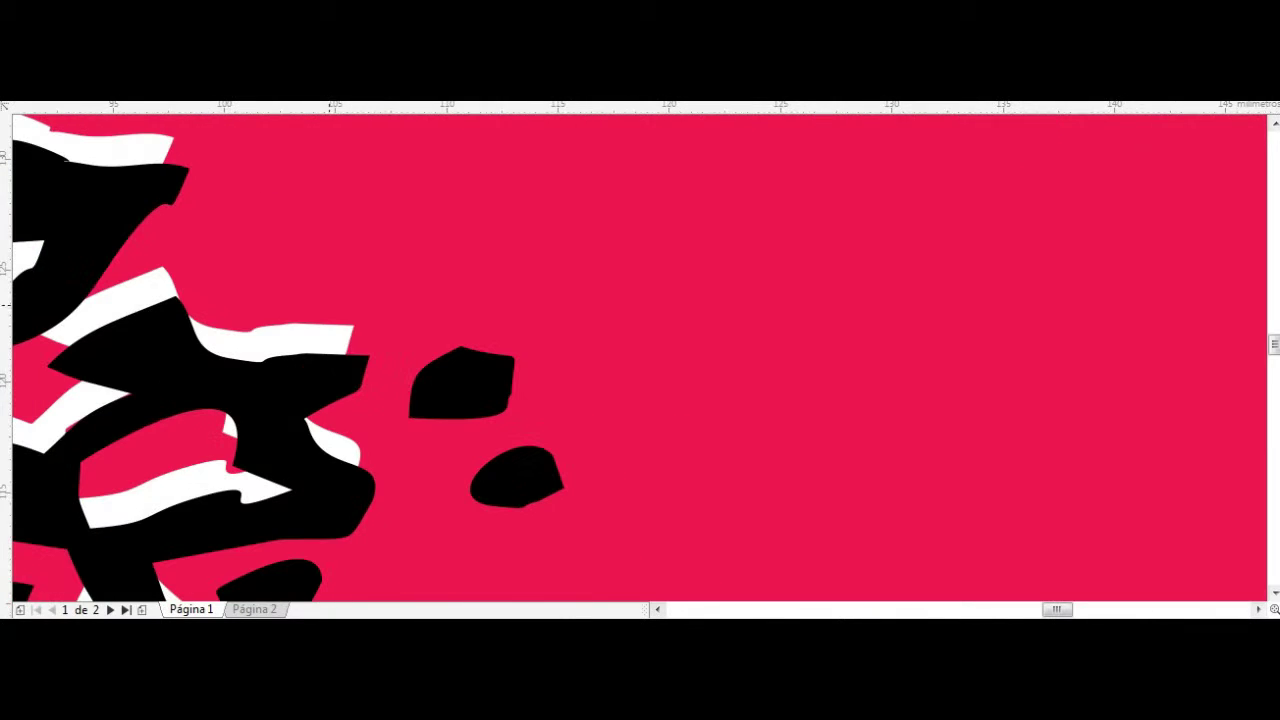
scroll(371, 354, down, 2)
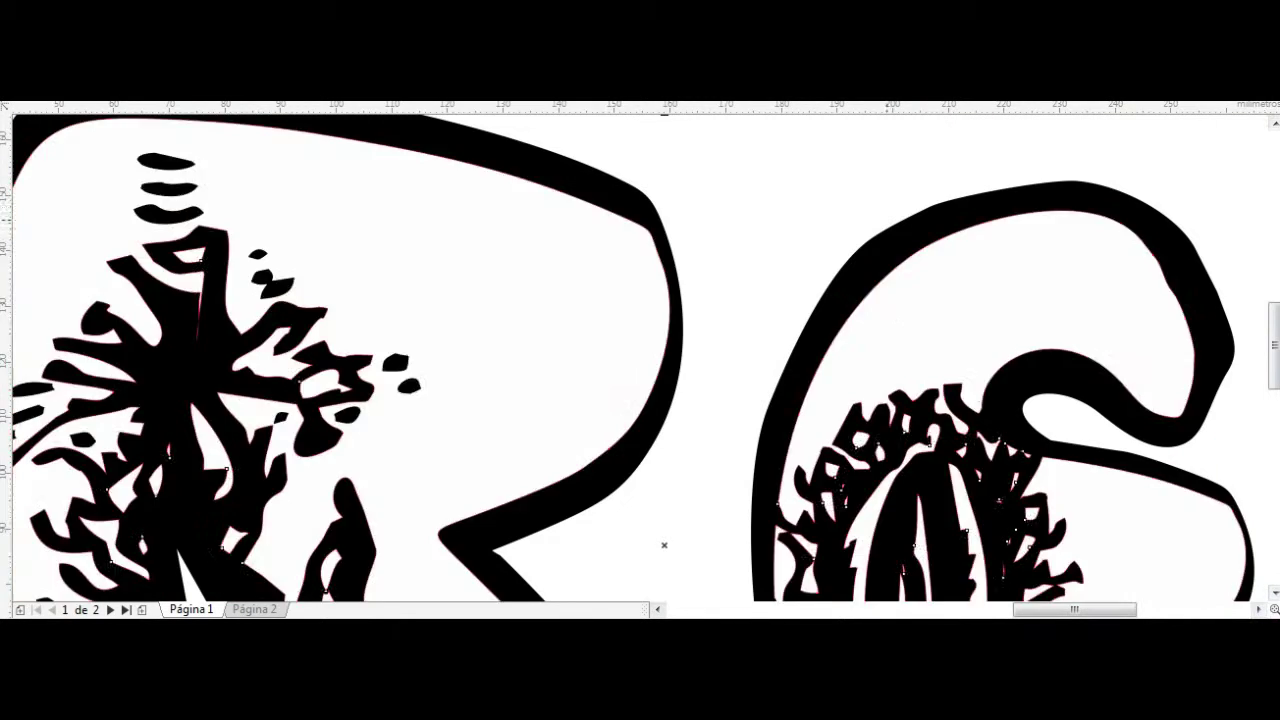
scroll(664, 545, down, 5)
Step: Bring the three T-shirt photos (branca, preta, vermelha) onto the canvas
key(Escape)
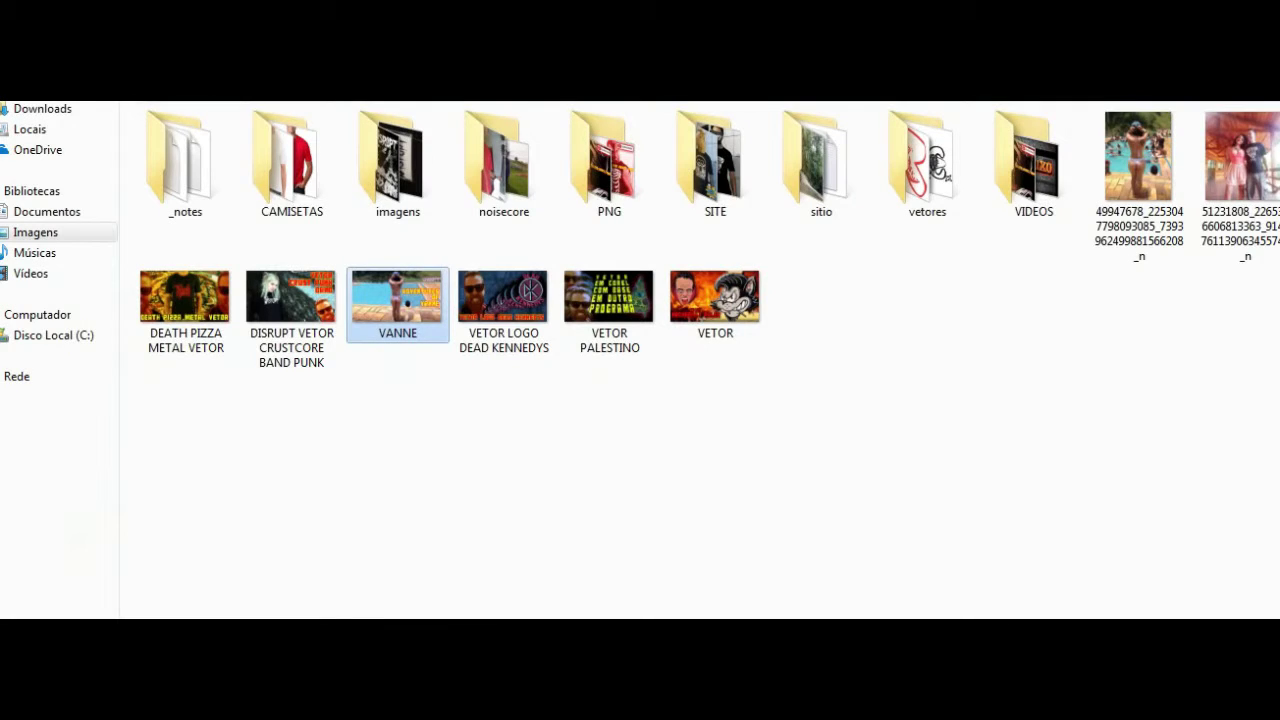
key(ctrl+a)
mouse_move(398, 160)
mouse_down()
mouse_move(460, 440)
mouse_move(578, 486)
mouse_up()
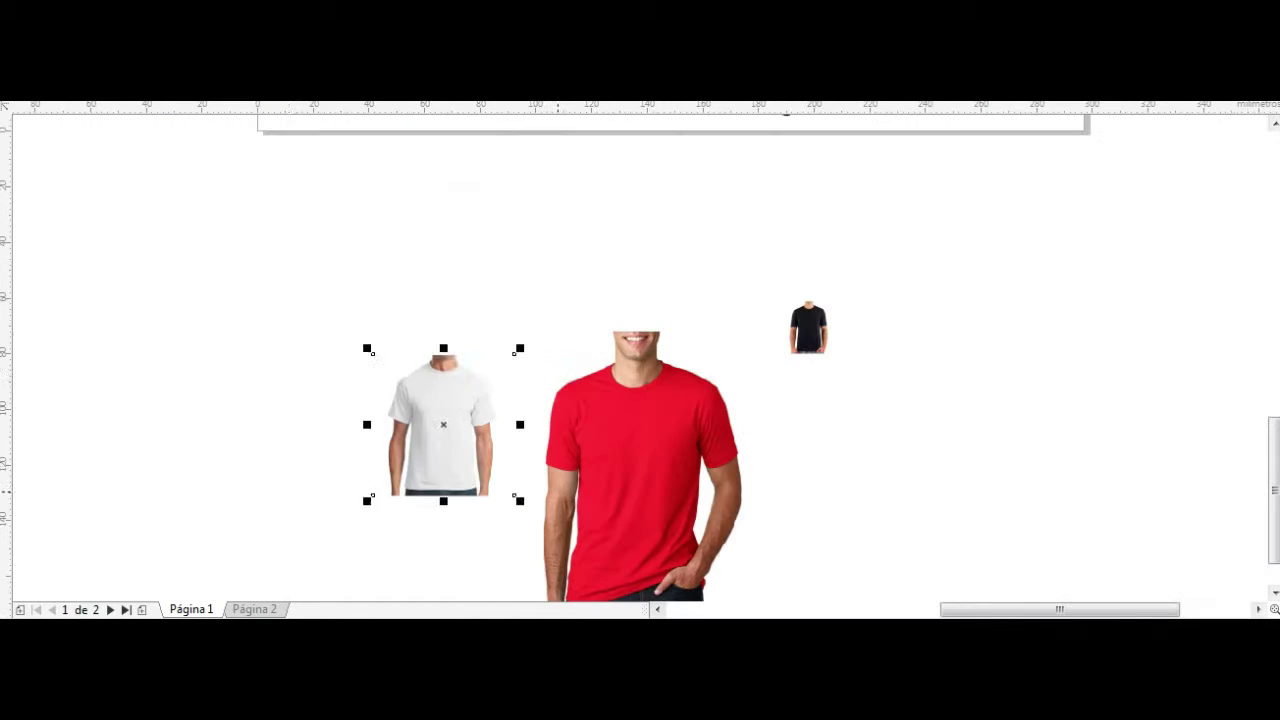
Step: Put RC logo copies on the white and black shirts, shrinking and raising the white-shirt logo
click(424, 325)
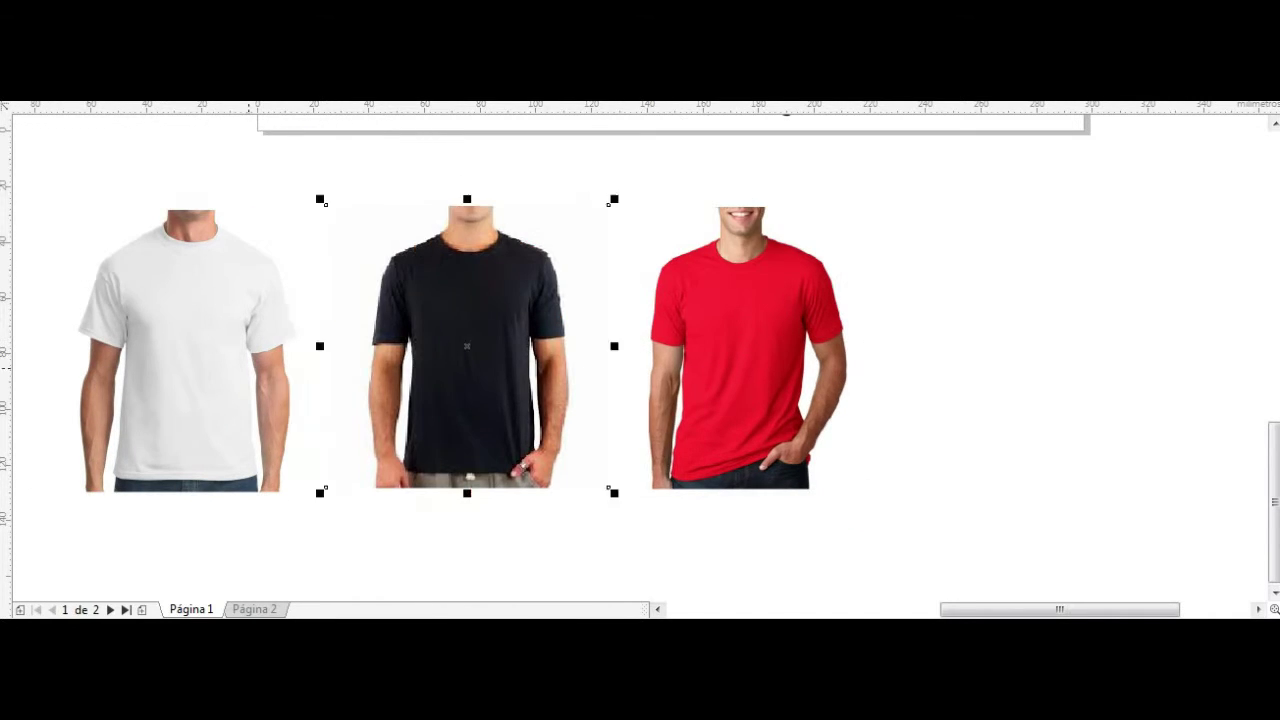
scroll(776, 240, down, 2)
drag(776, 240, 762, 327)
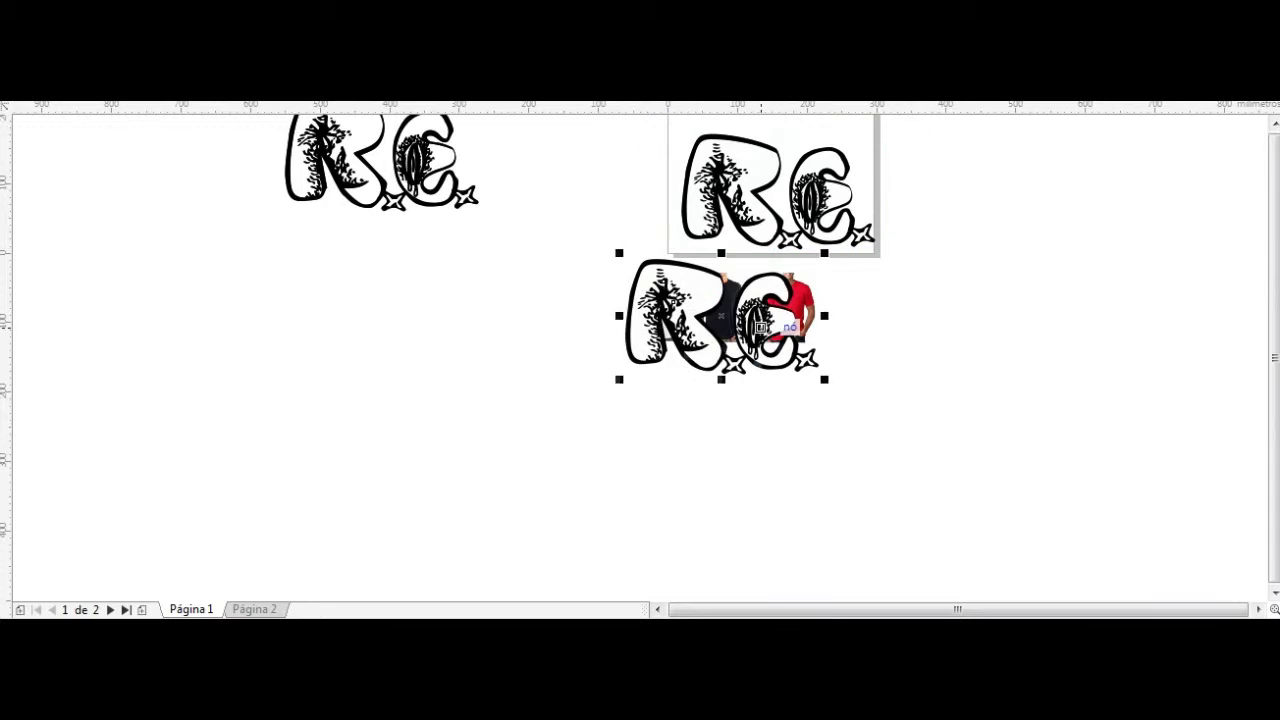
mouse_move(571, 229)
mouse_down()
mouse_move(640, 365)
mouse_move(852, 370)
mouse_up()
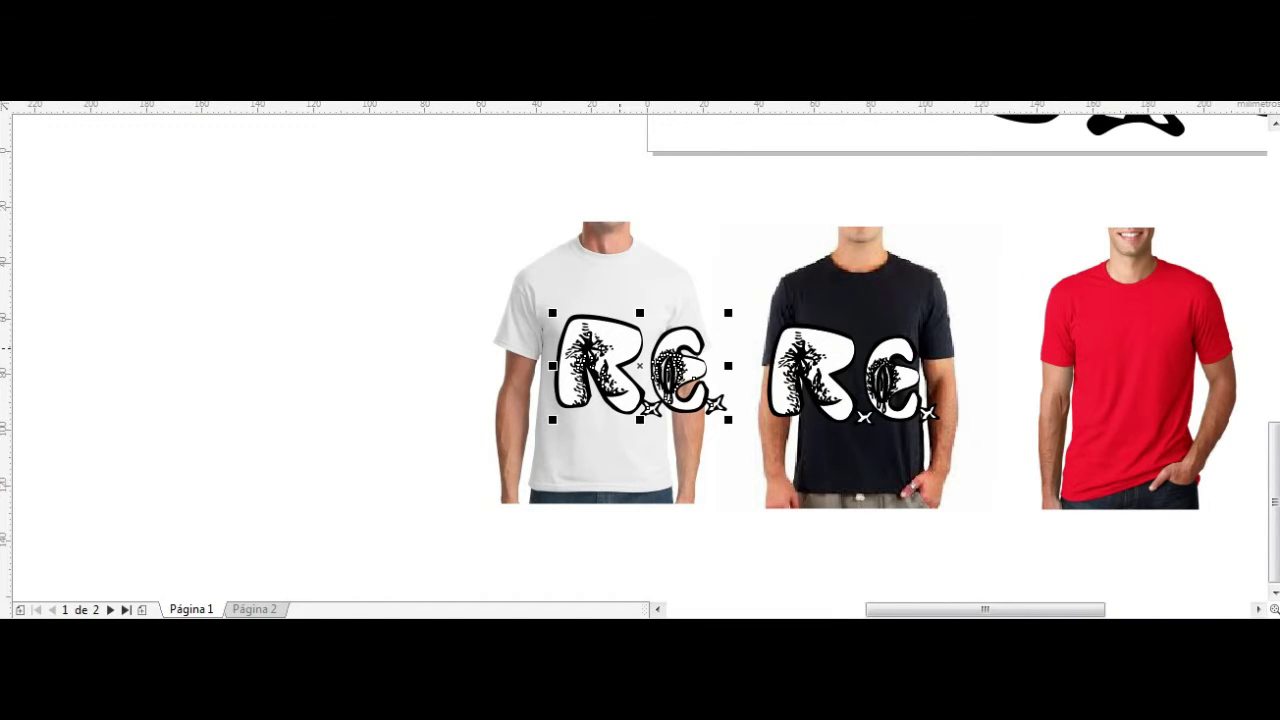
scroll(506, 380, up, 2)
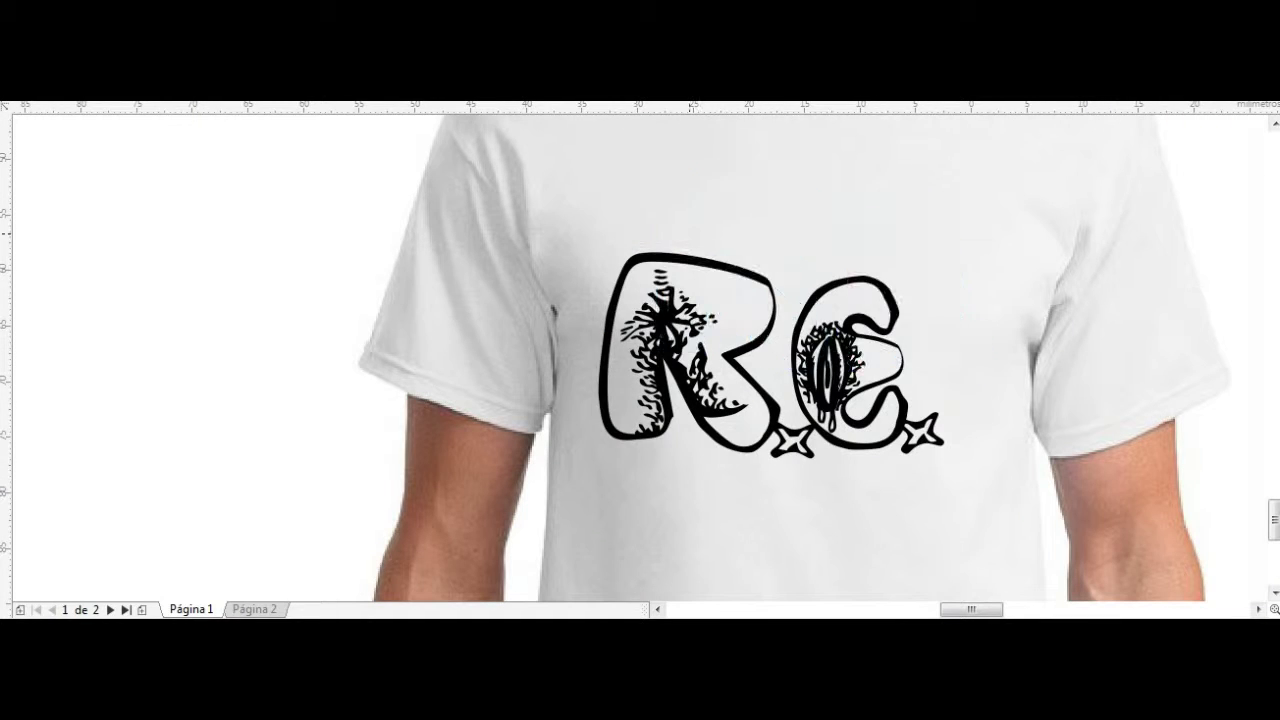
drag(770, 355, 837, 276)
click(134, 370)
Step: Type the tagline 'RELAXA O ESFÍCTER', apply Amber Taste and switch it to sentence case
text(RE)
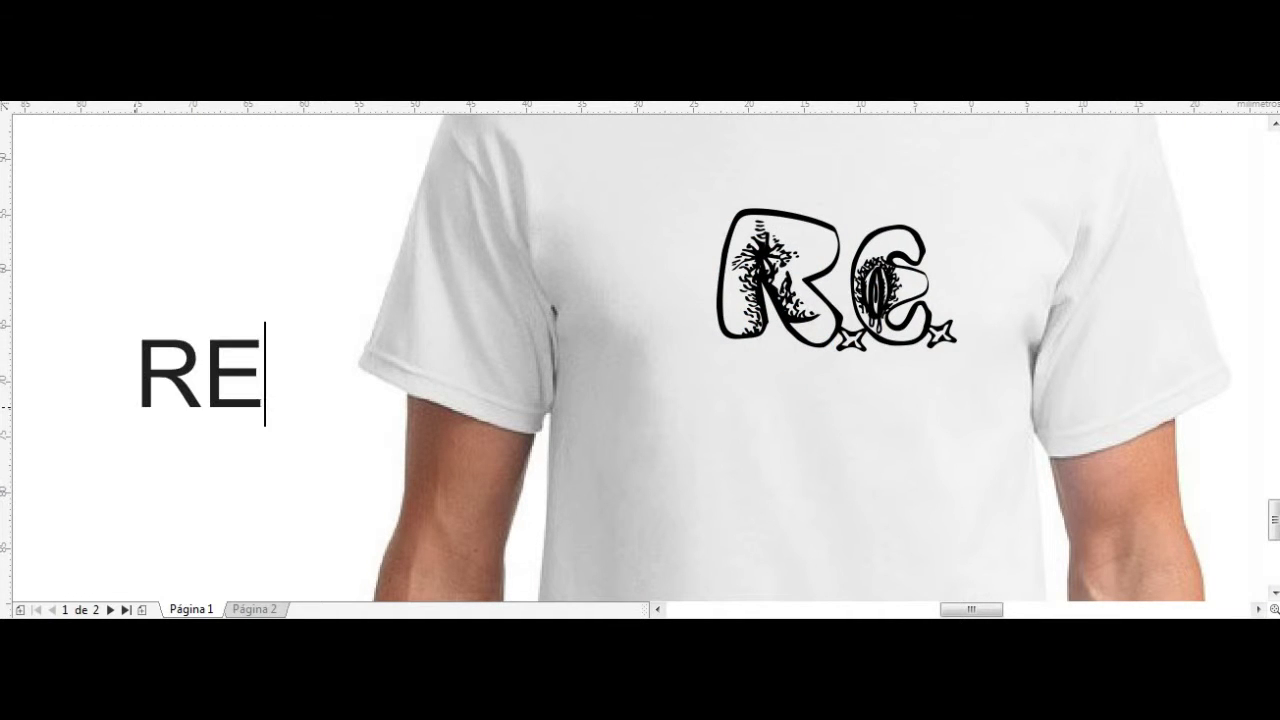
text(LAXA O ESF)
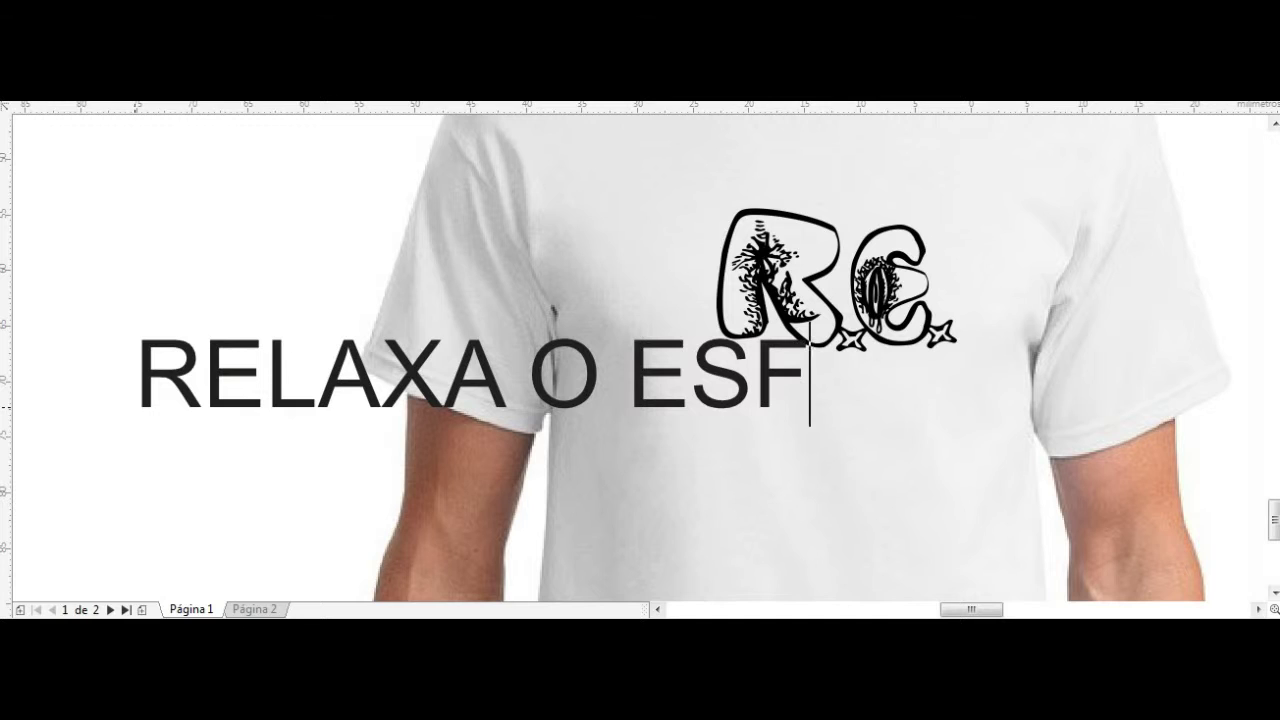
text(ÍCTER)
key(ctrl+space)
click(560, 90)
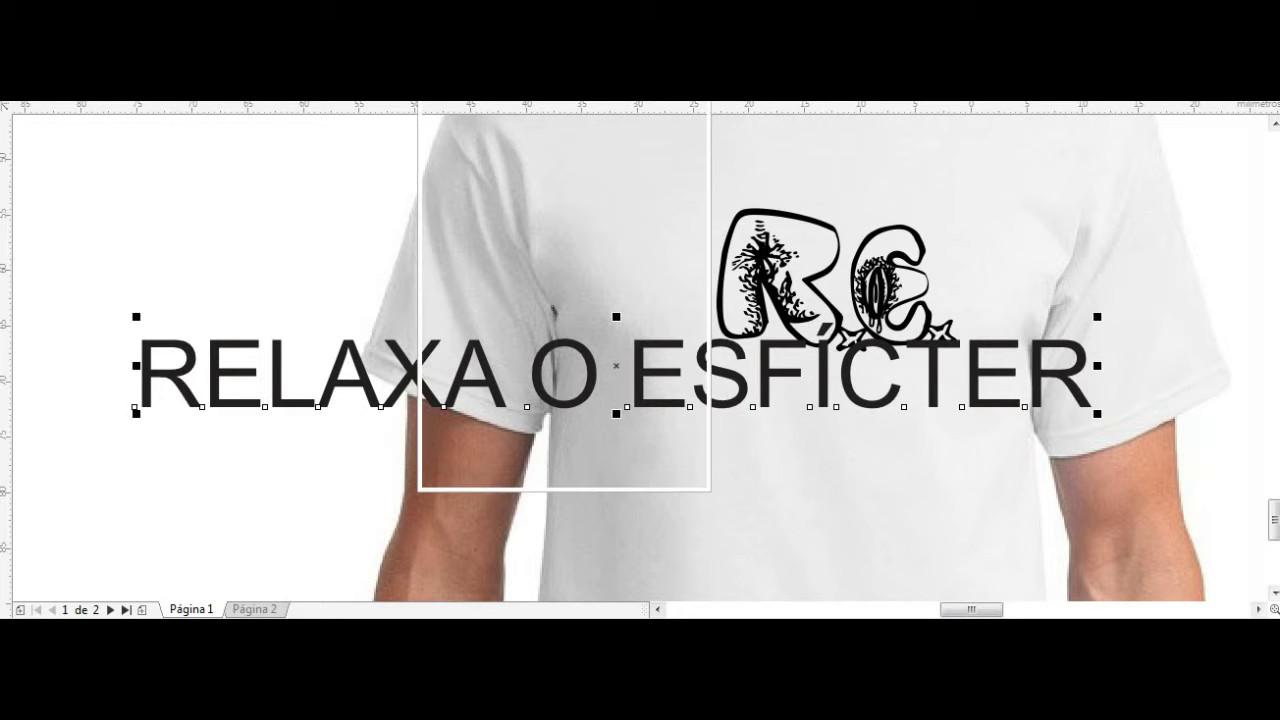
click(500, 137)
click(355, 92)
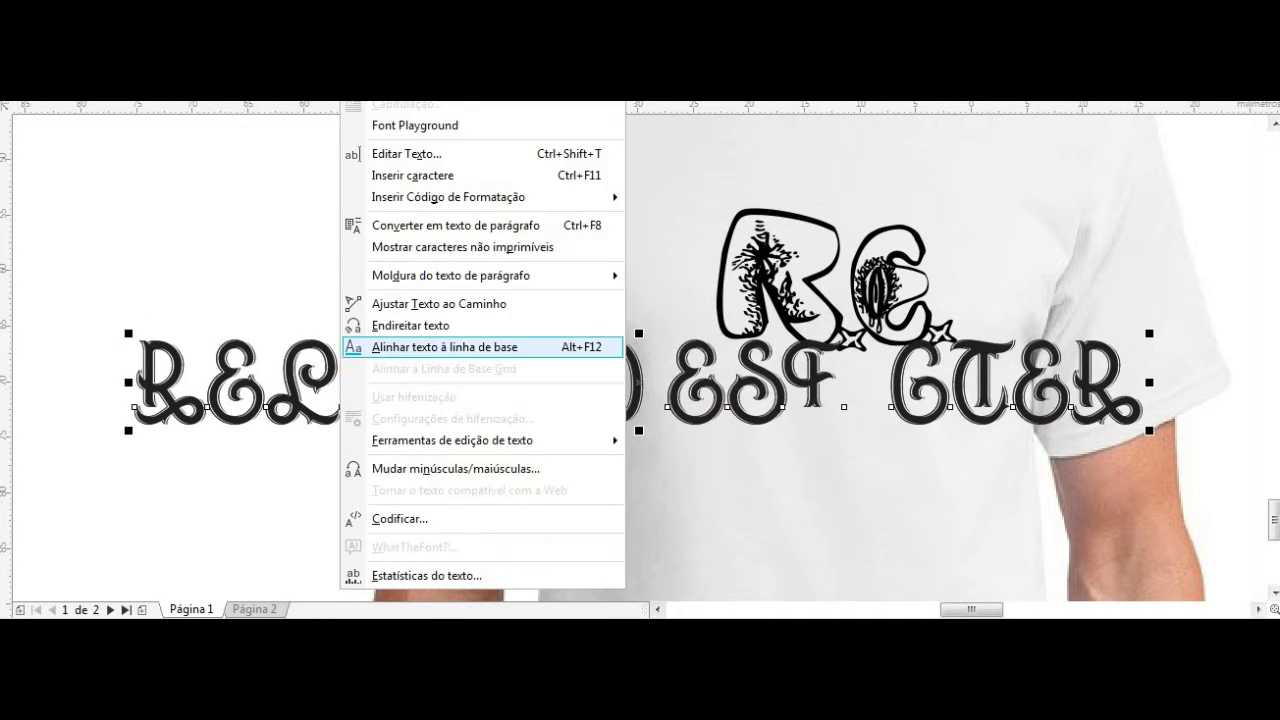
click(428, 466)
click(523, 380)
Step: Correct the tagline's letters, reapply Amber Taste, and shrink it into place above the RC logo
key(BackSpace)
text(i)
key(Escape)
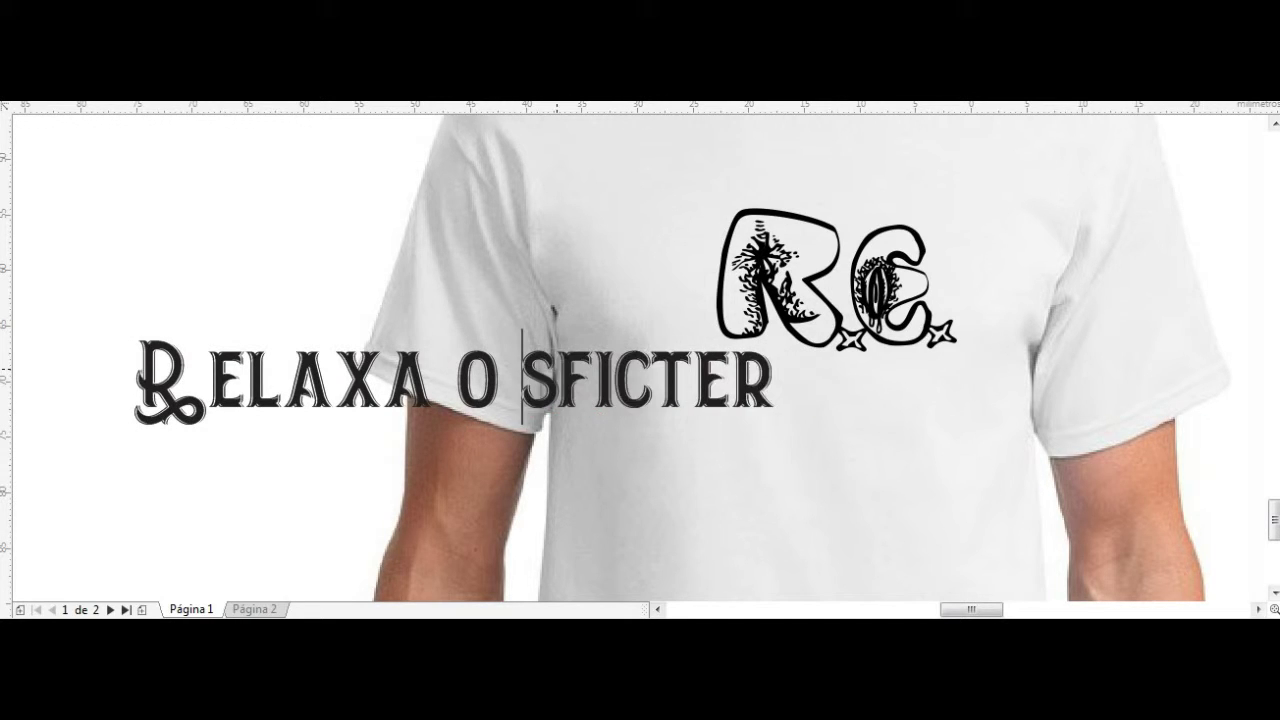
text(E)
click(560, 98)
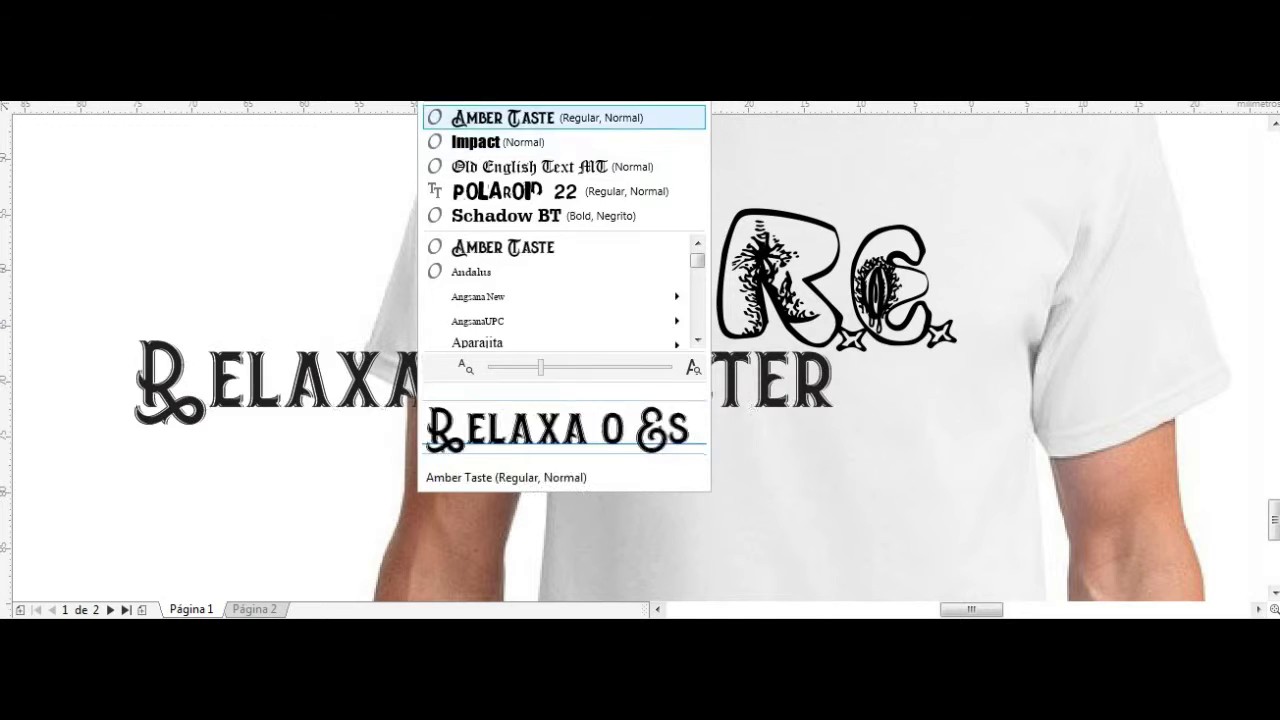
click(486, 114)
drag(628, 365, 914, 371)
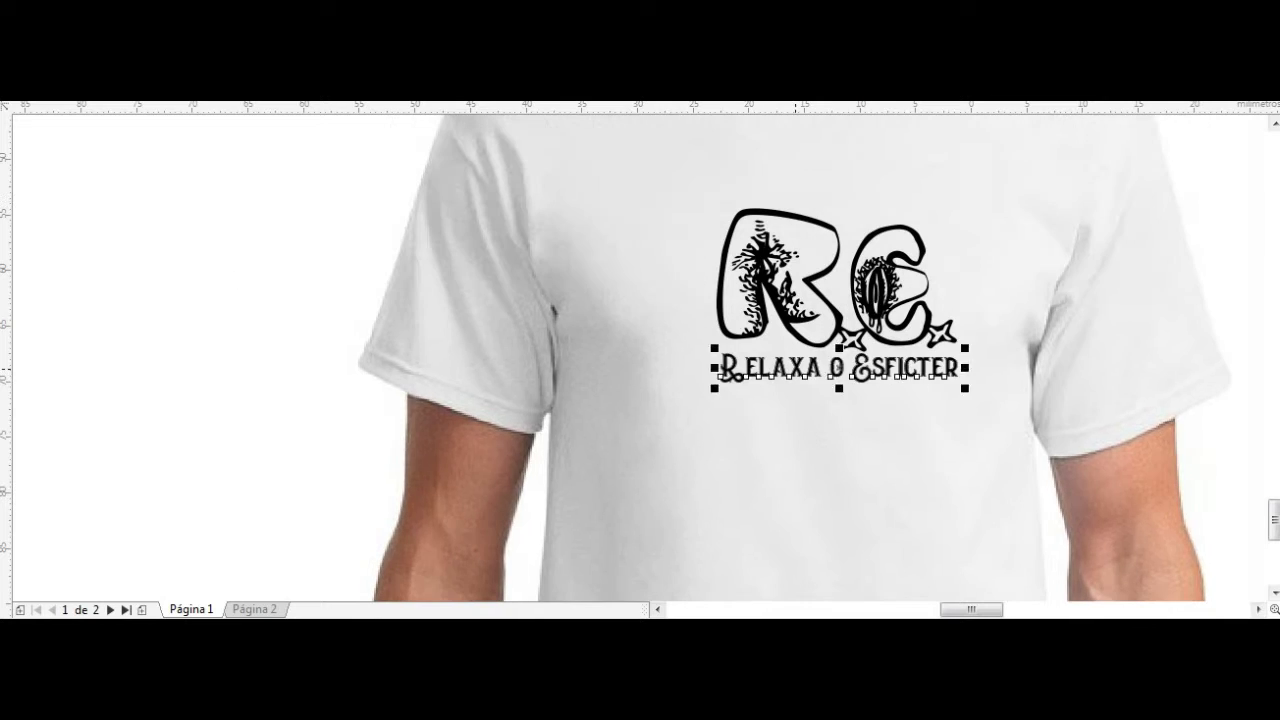
drag(839, 368, 850, 190)
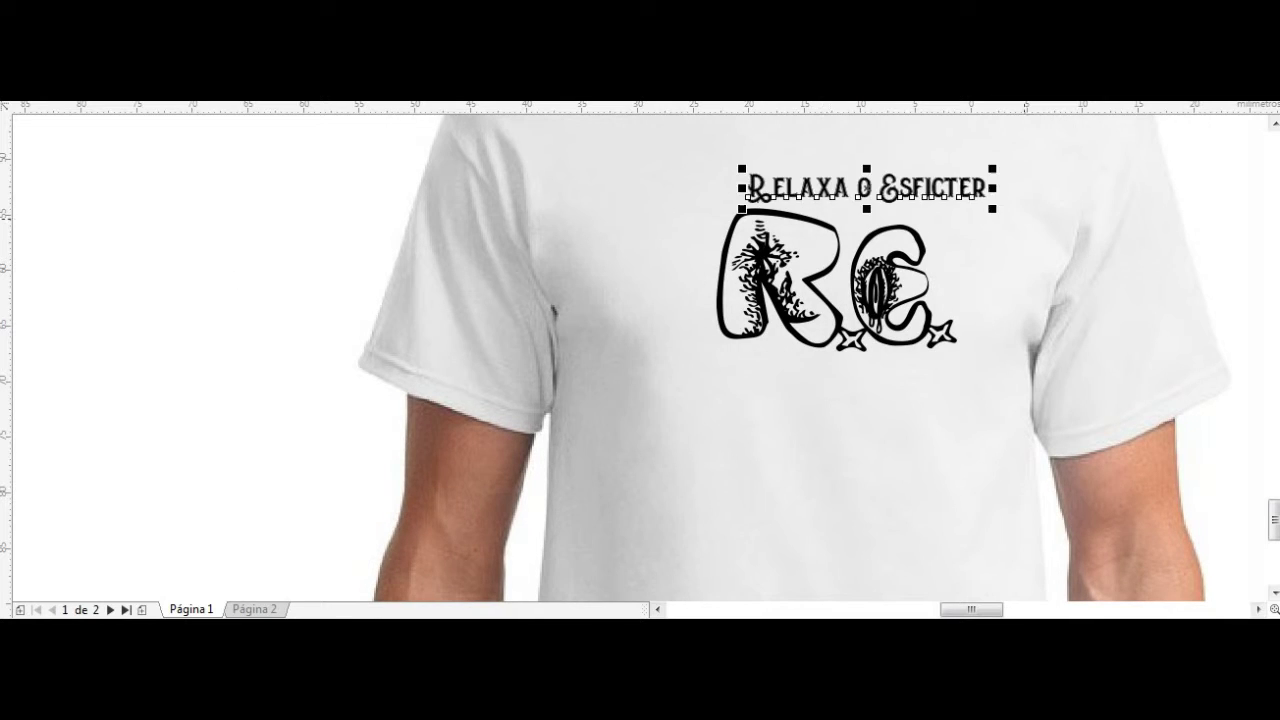
drag(928, 186, 918, 197)
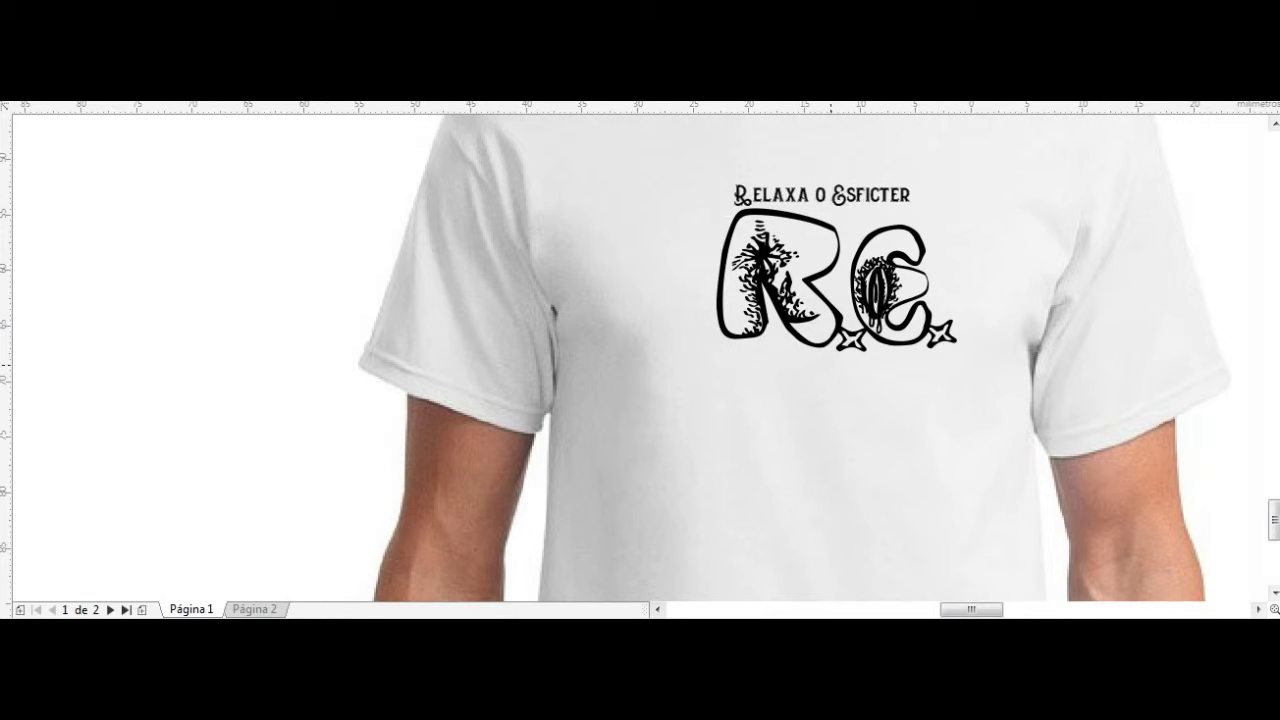
scroll(830, 365, down, 2)
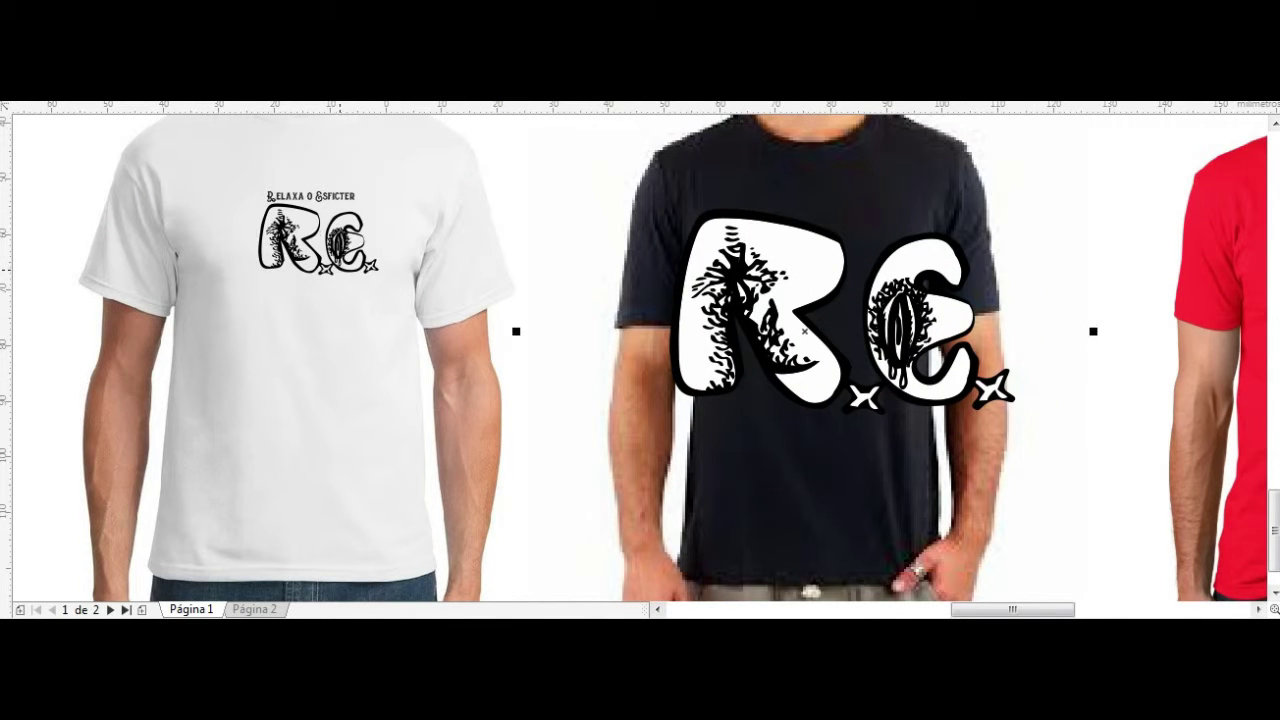
Step: Remove the black shirt logo's outline and give the red shirt's tagline a blocky font
key(ctrl+z)
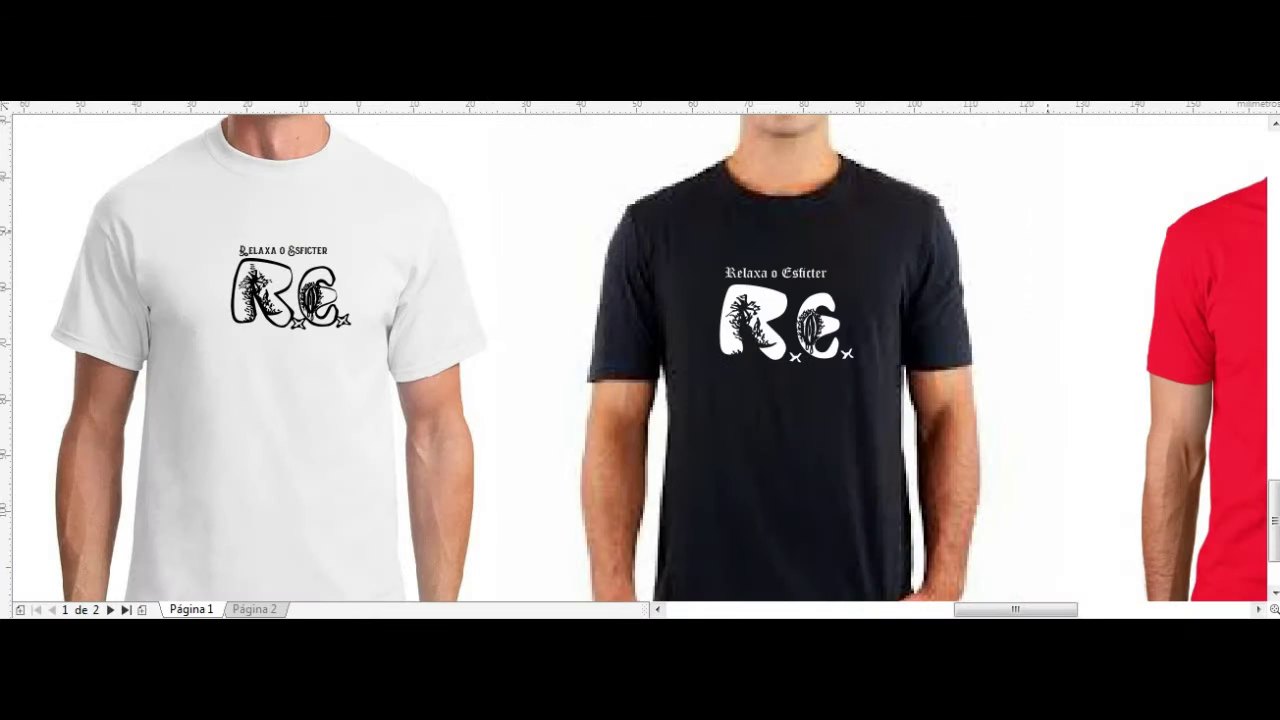
scroll(963, 183, down, 3)
scroll(1072, 245, up, 5)
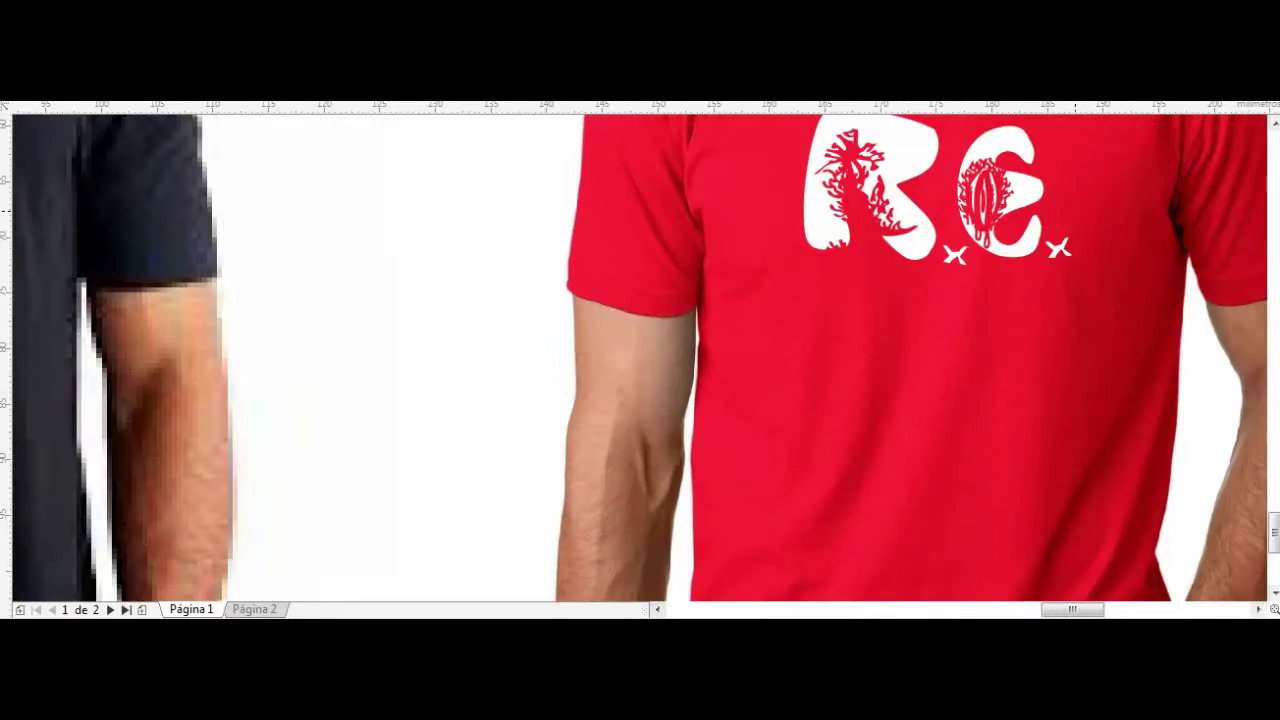
click(966, 225)
click(480, 100)
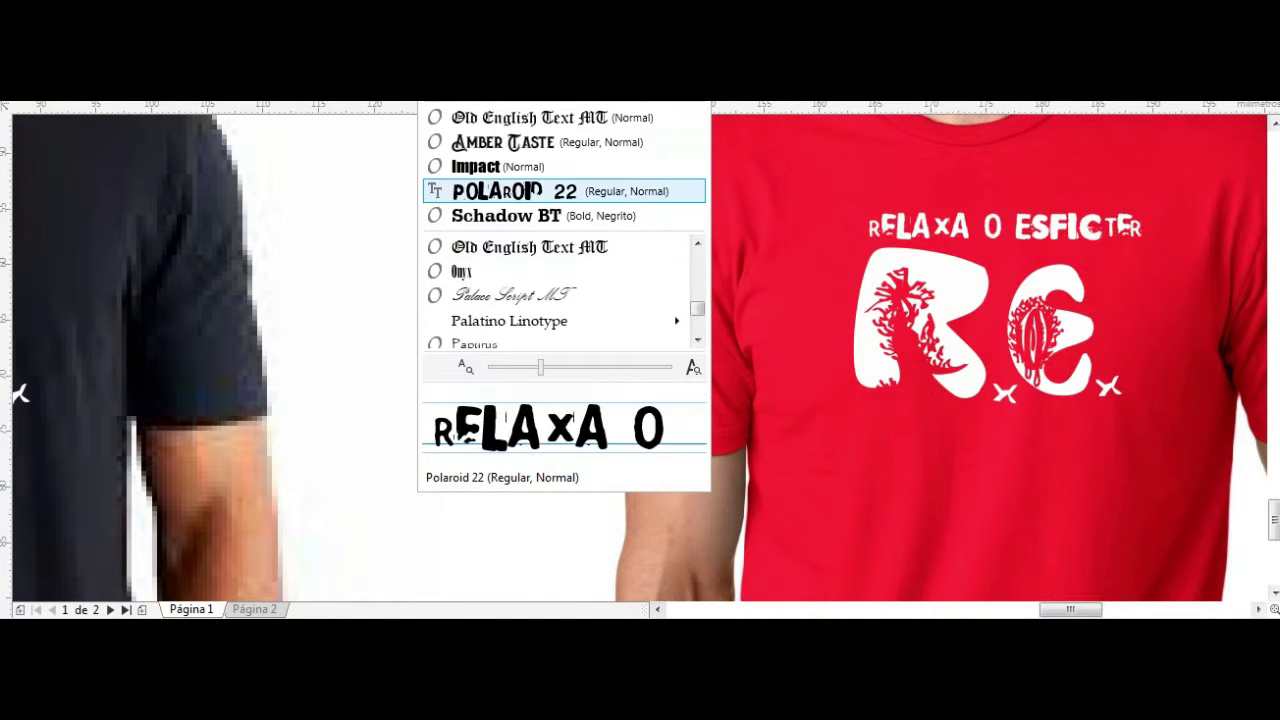
scroll(555, 300, down, 10)
scroll(555, 300, down, 2)
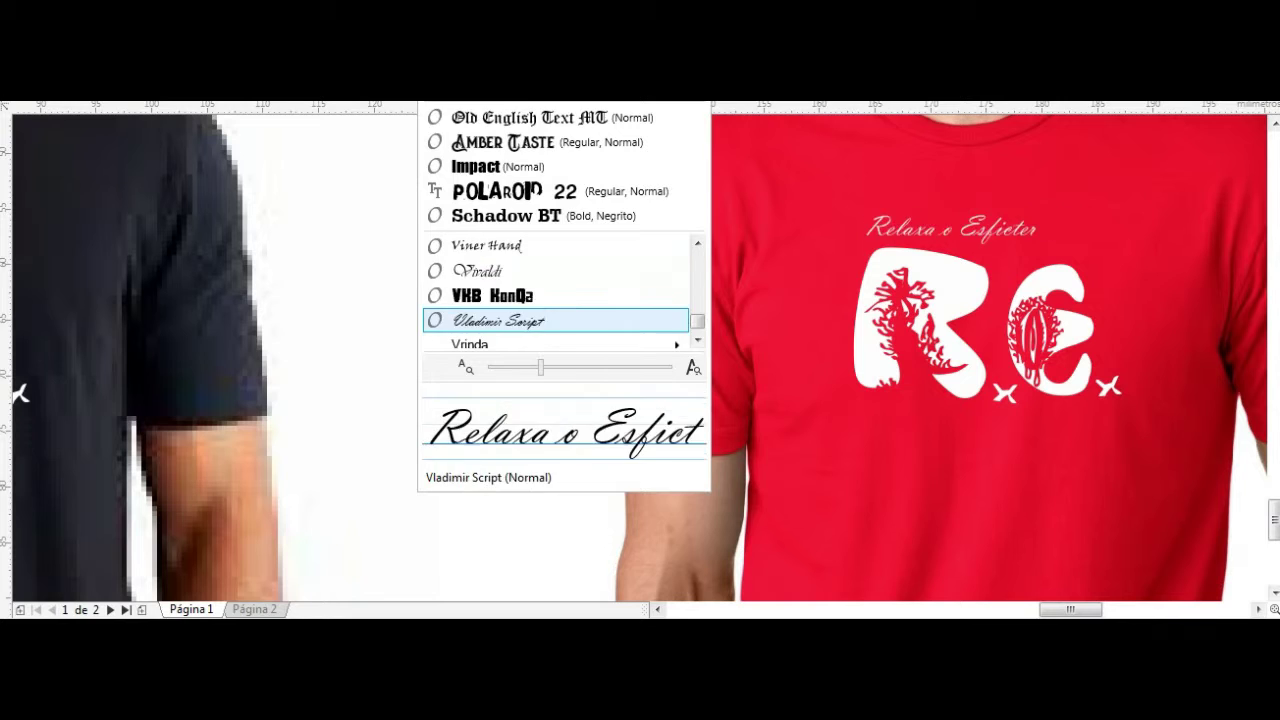
key(Return)
Step: Try then undo a black fill on the red shirt's RC design, and move a copy toward it
click(920, 250)
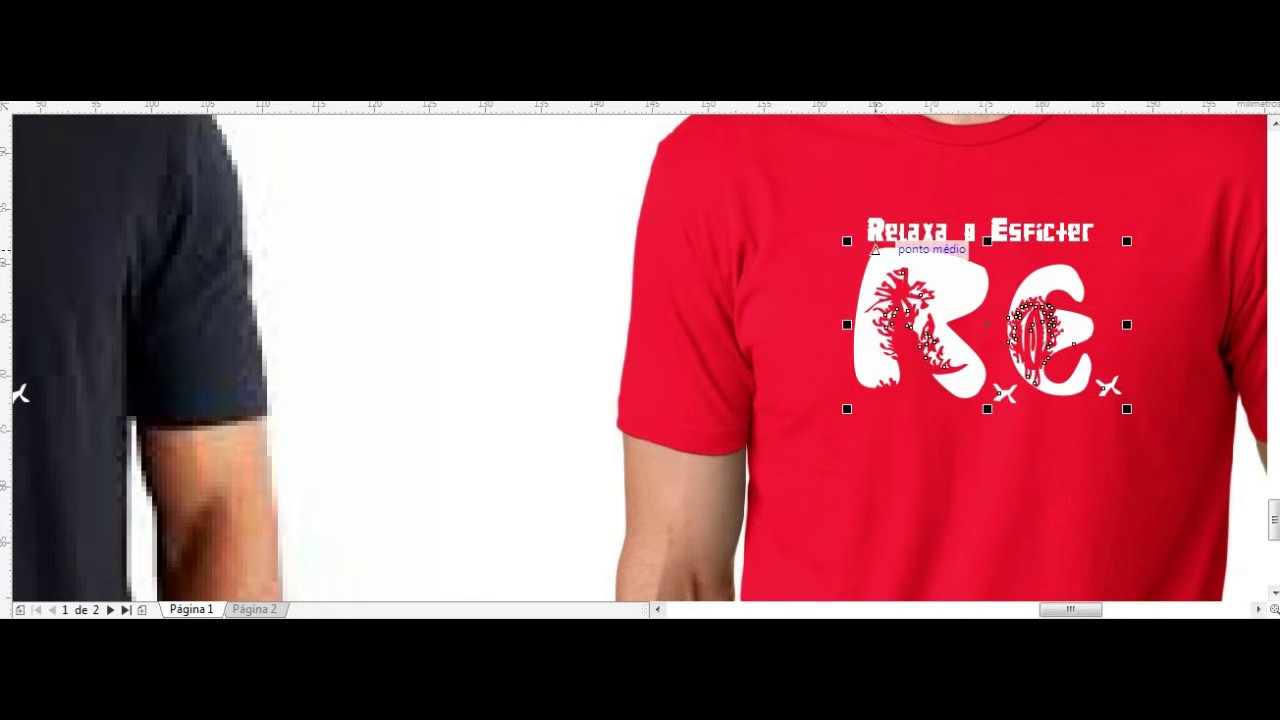
click(1245, 130)
key(ctrl+z)
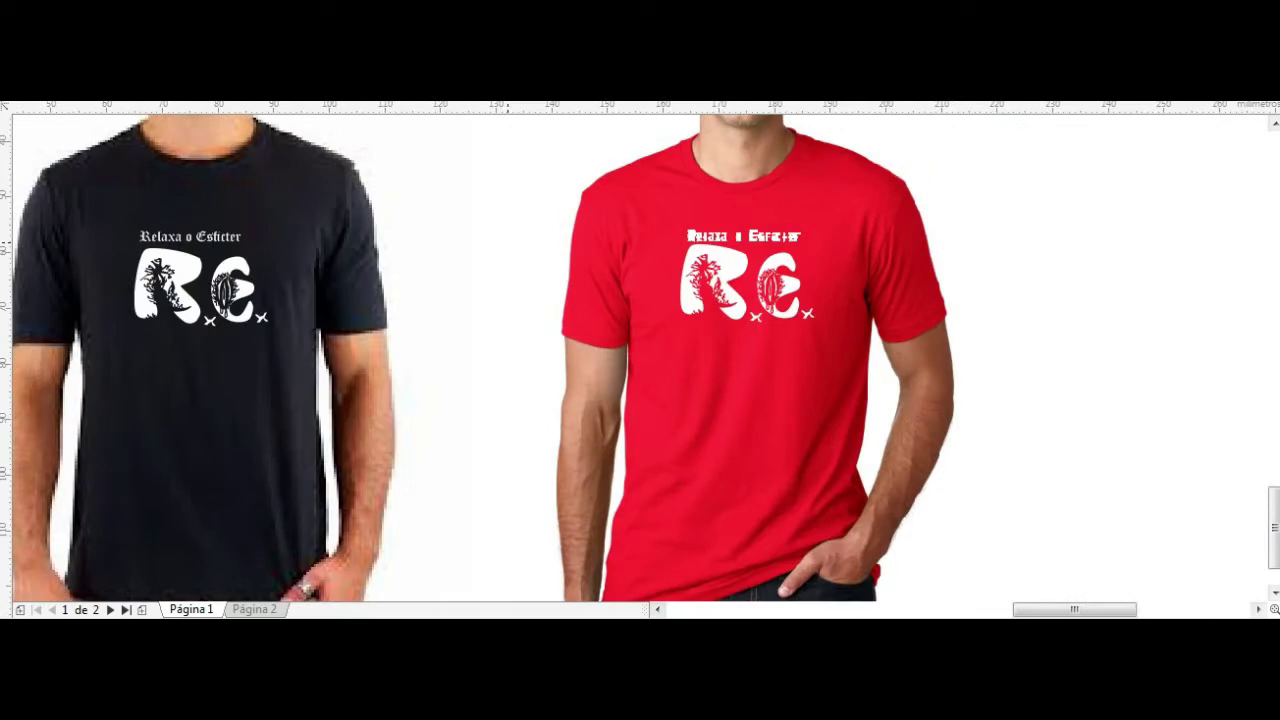
scroll(20, 393, down, 3)
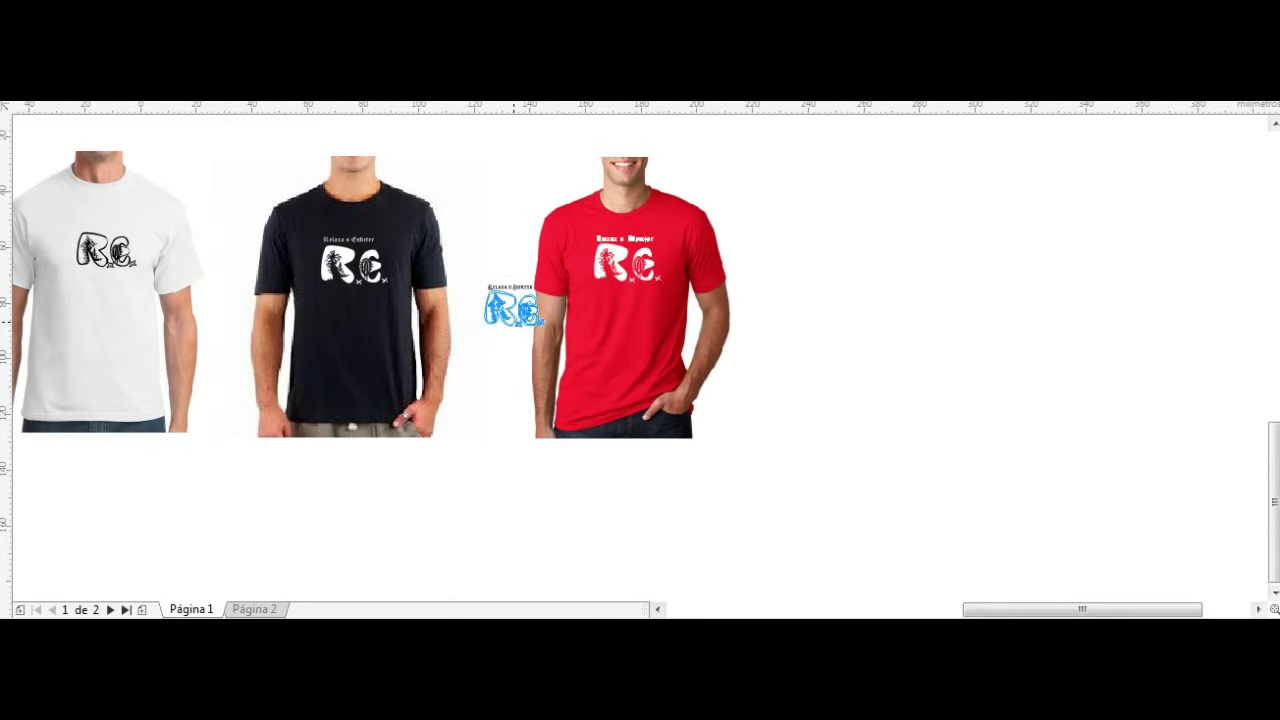
drag(110, 250, 508, 305)
scroll(508, 305, down, 3)
scroll(508, 305, up, 5)
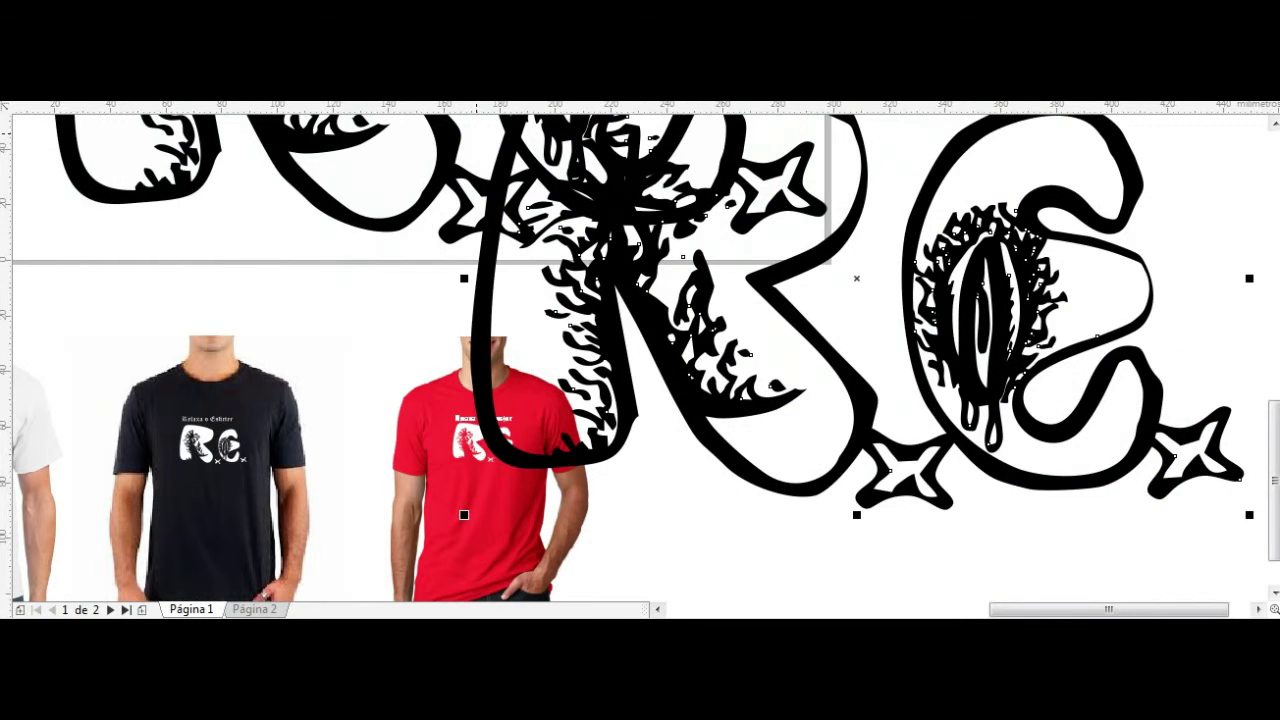
Step: Scale the outlined RC logo down and place it on the red shirt
key(ctrl+z)
drag(829, 277, 591, 437)
scroll(657, 385, down, 3)
drag(550, 315, 730, 471)
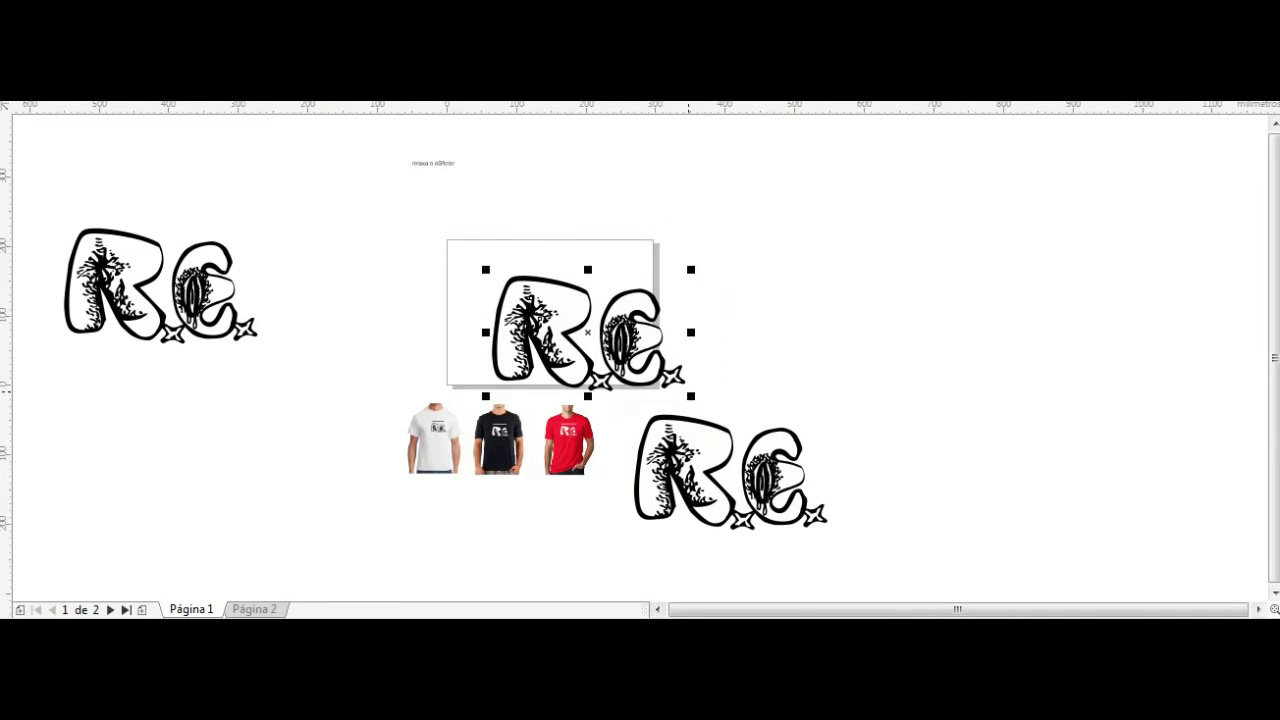
key(ctrl+z)
key(ctrl+z)
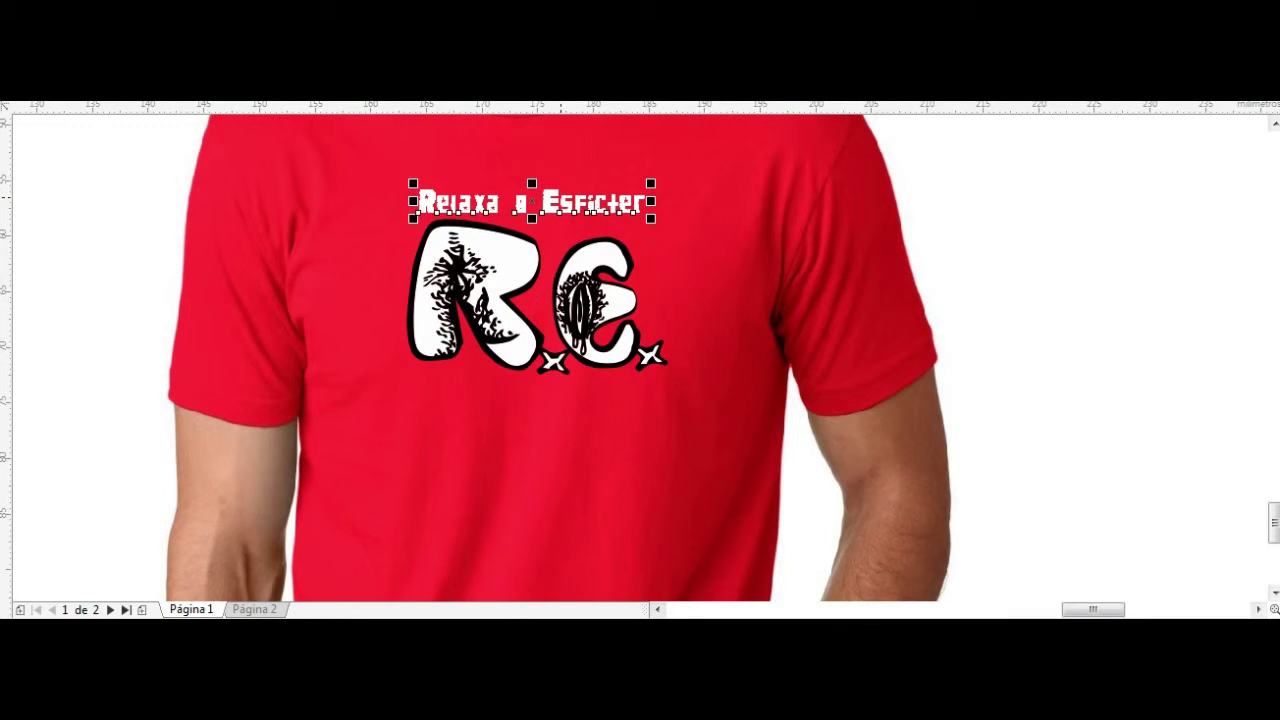
Step: Give the red shirt's tagline a thick black outward contour
click(57, 491)
drag(420, 201, 390, 201)
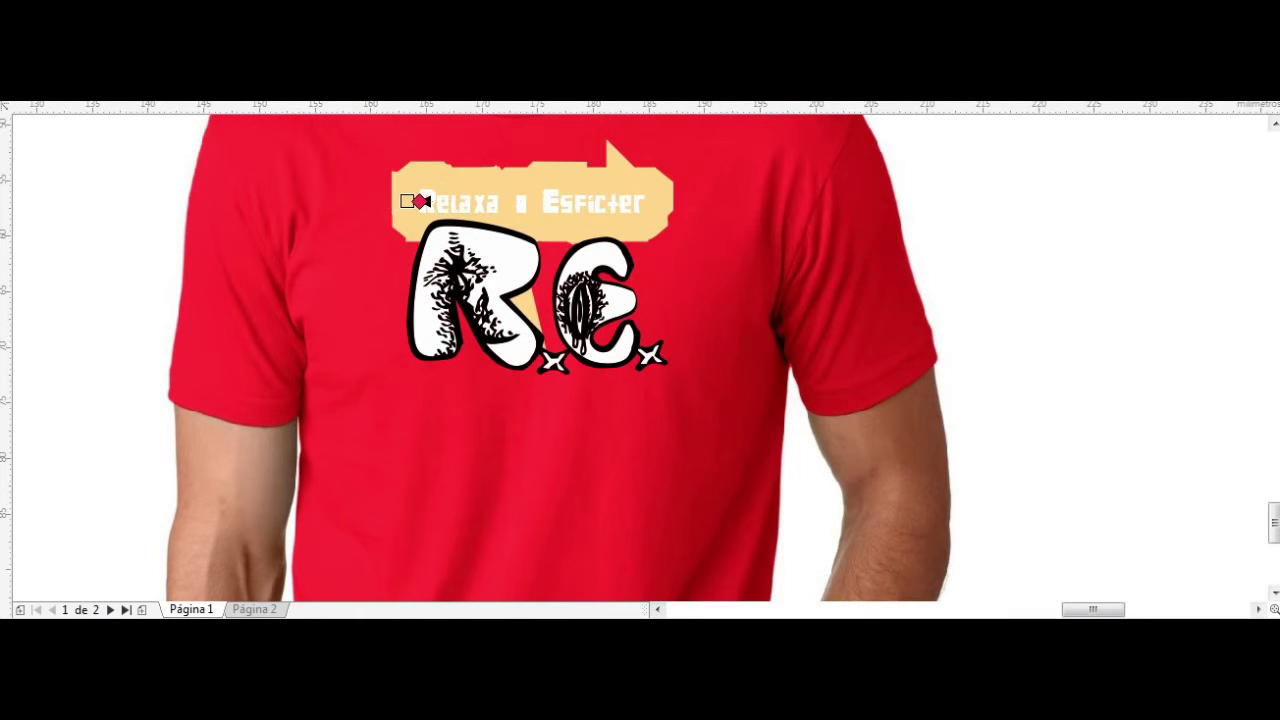
scroll(526, 192, up, 3)
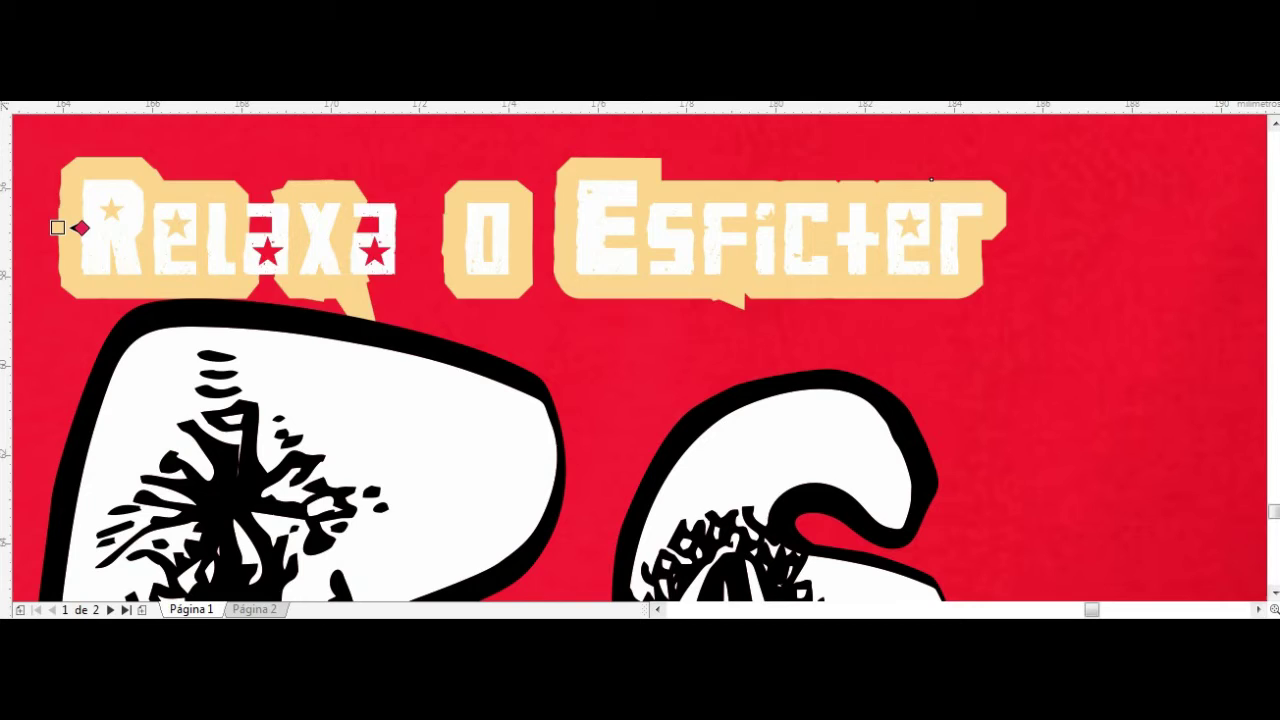
drag(80, 228, 34, 226)
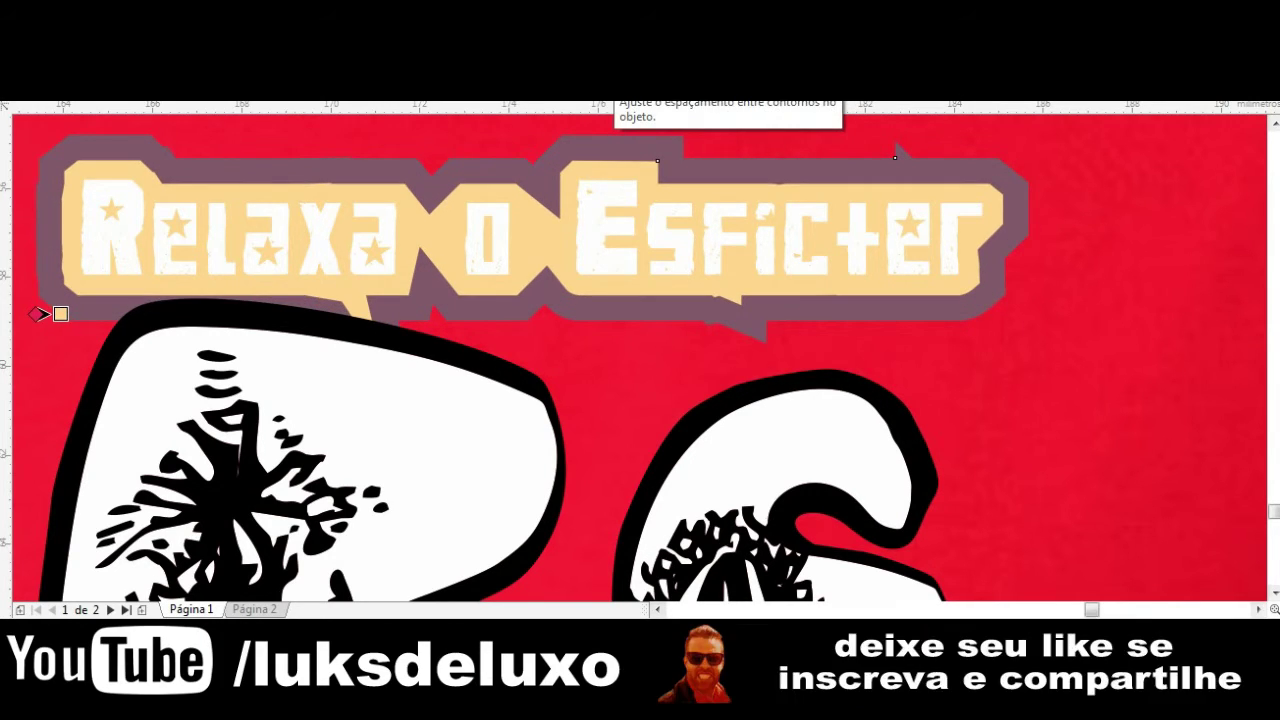
drag(60, 314, 66, 314)
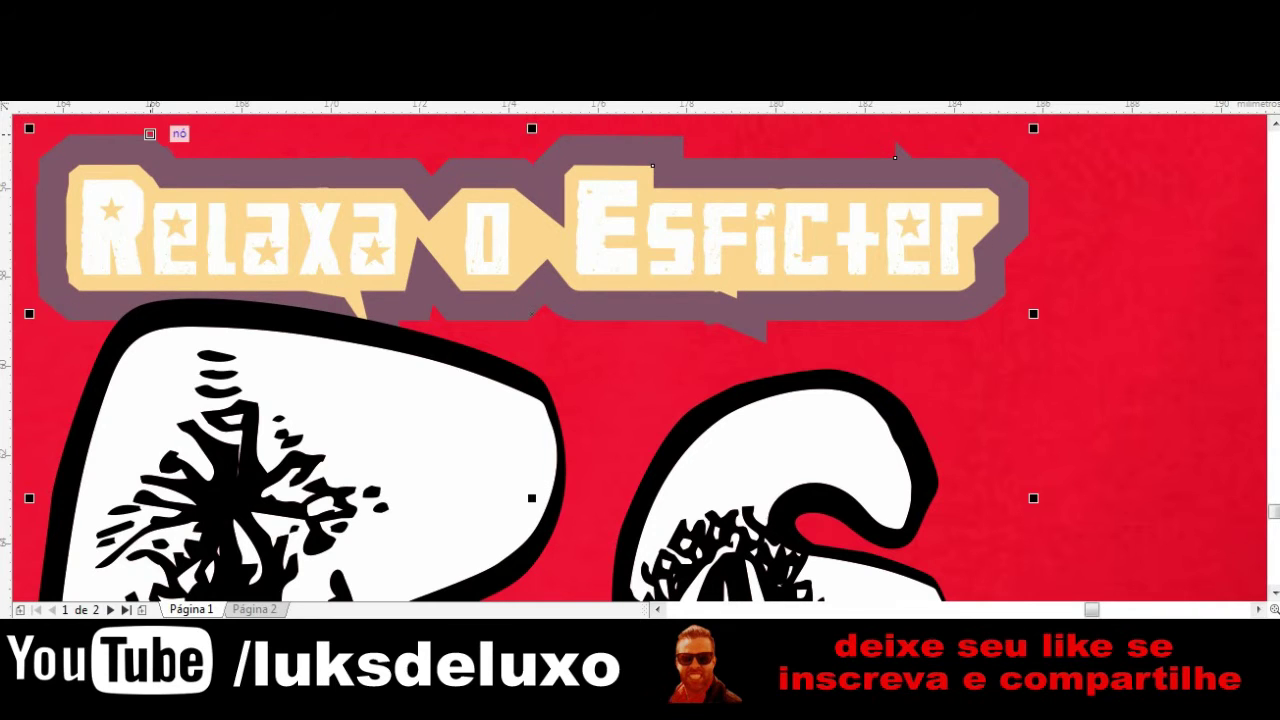
key(Delete)
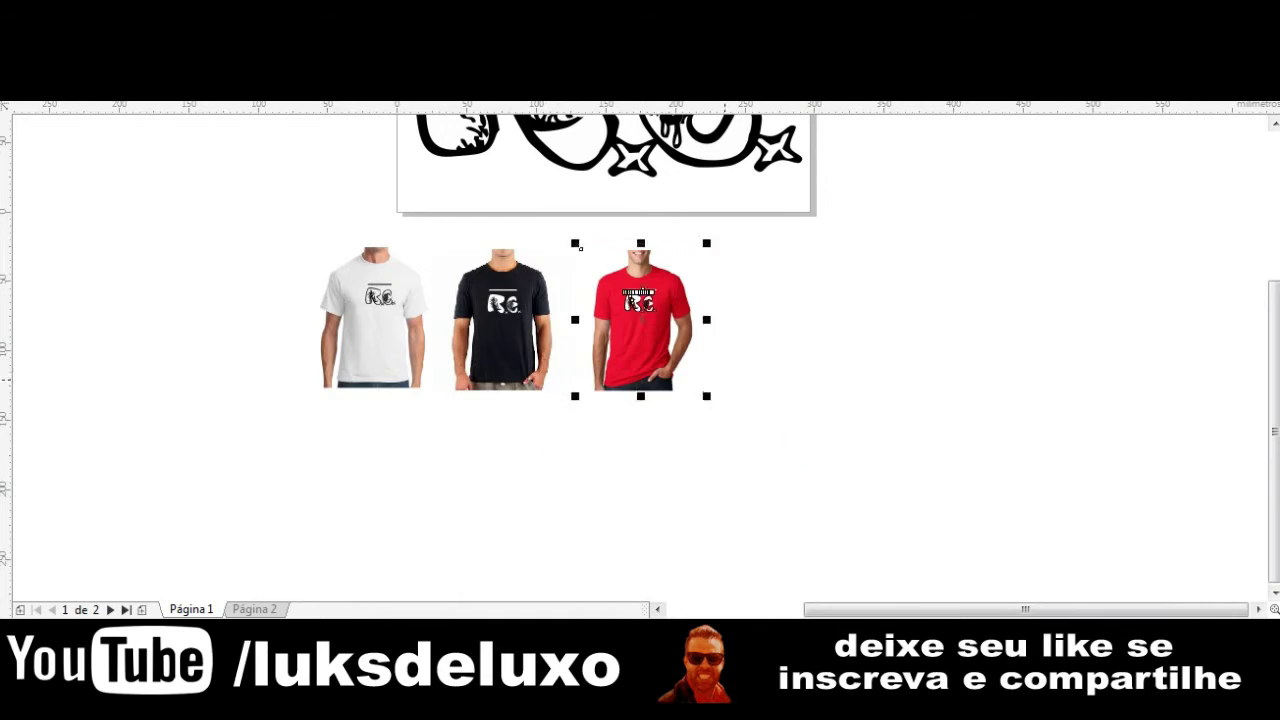
Step: Move the red and white shirt images to the left, closer together
drag(580, 247, 552, 247)
click(372, 317)
mouse_move(372, 317)
mouse_down()
mouse_move(395, 317)
mouse_move(338, 310)
mouse_up()
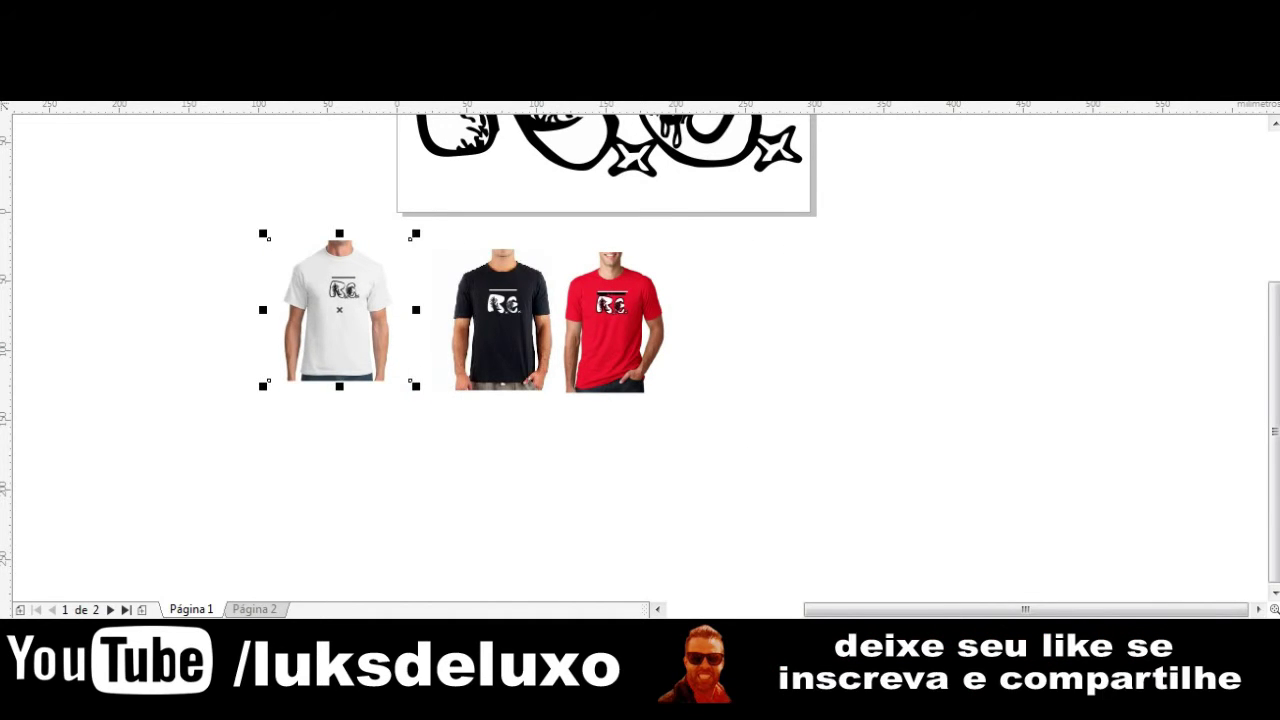
scroll(385, 256, up, 3)
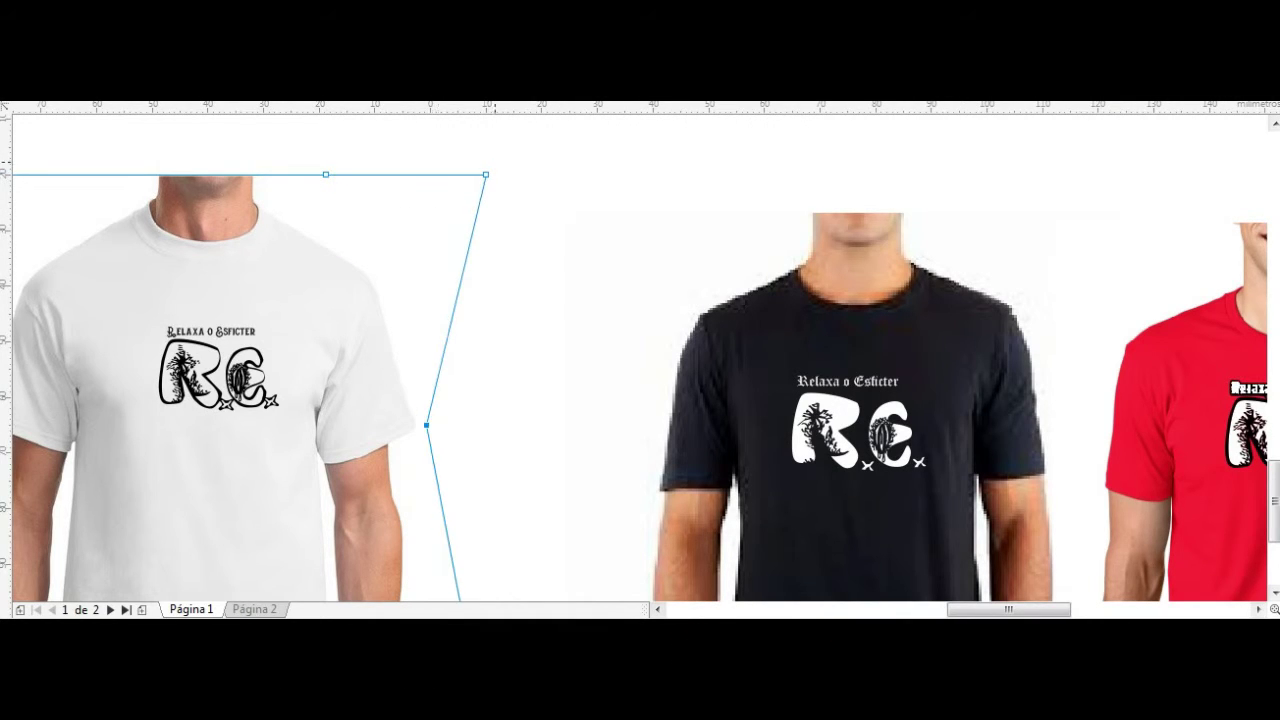
Step: Crop the white shirt's right edge and red shirt's left edge so all three shirts overlap
drag(486, 430, 386, 163)
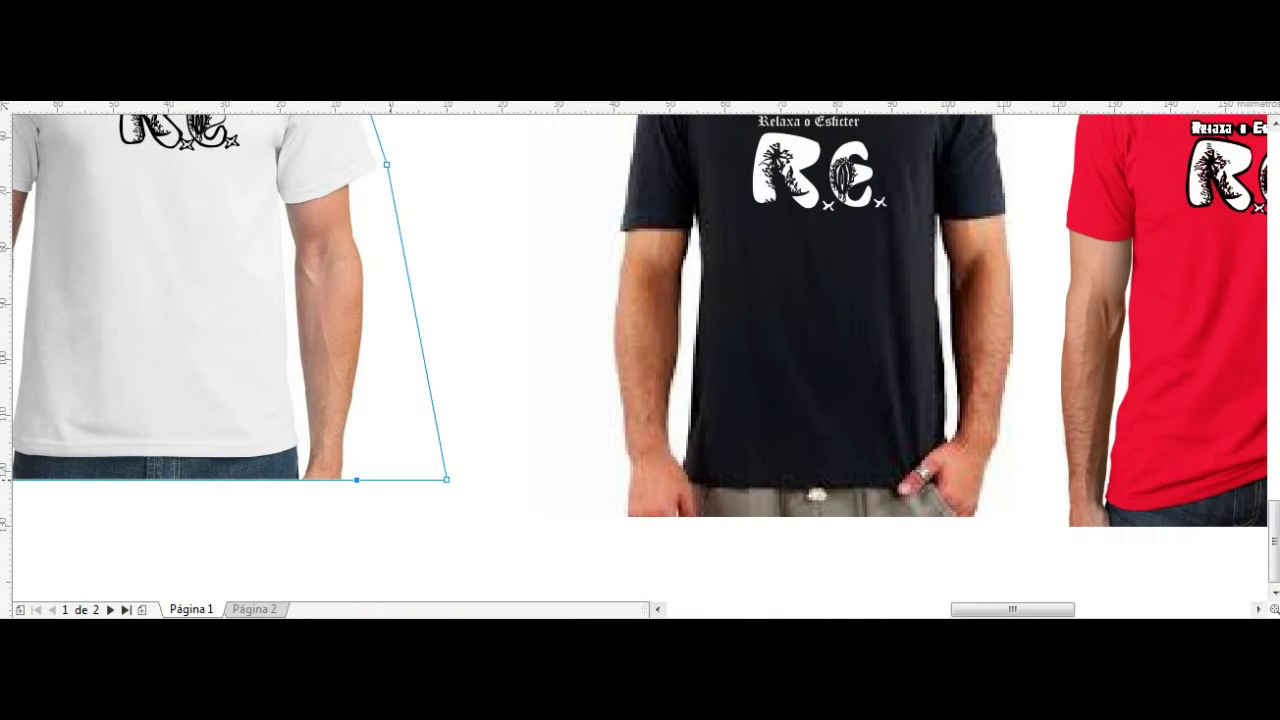
drag(446, 479, 362, 485)
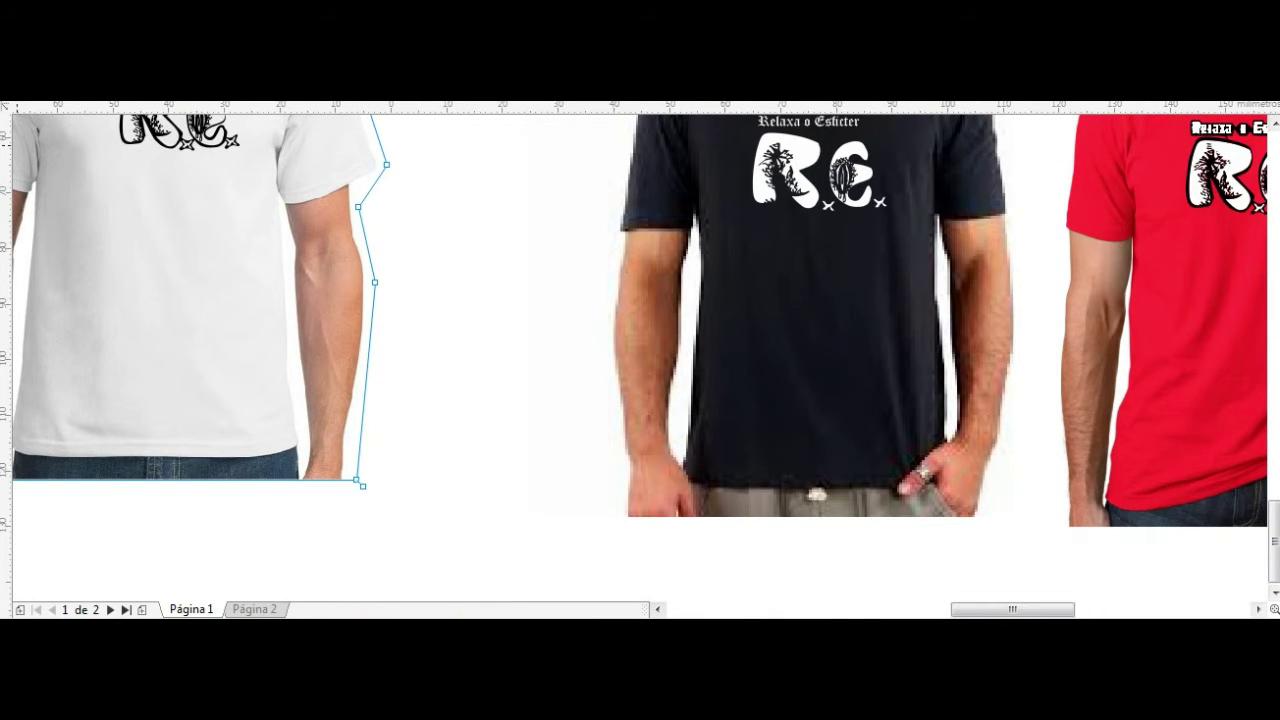
scroll(400, 350, down, 3)
scroll(250, 380, up, 2)
drag(223, 414, 366, 414)
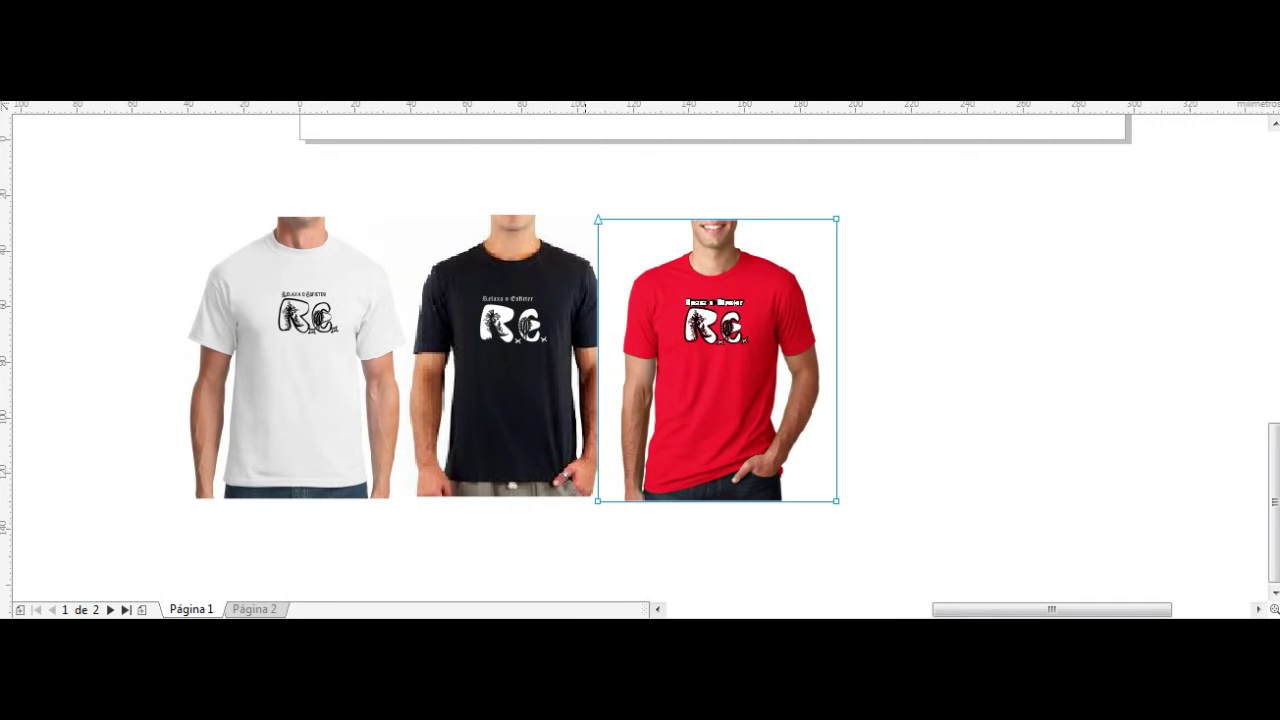
drag(598, 219, 651, 218)
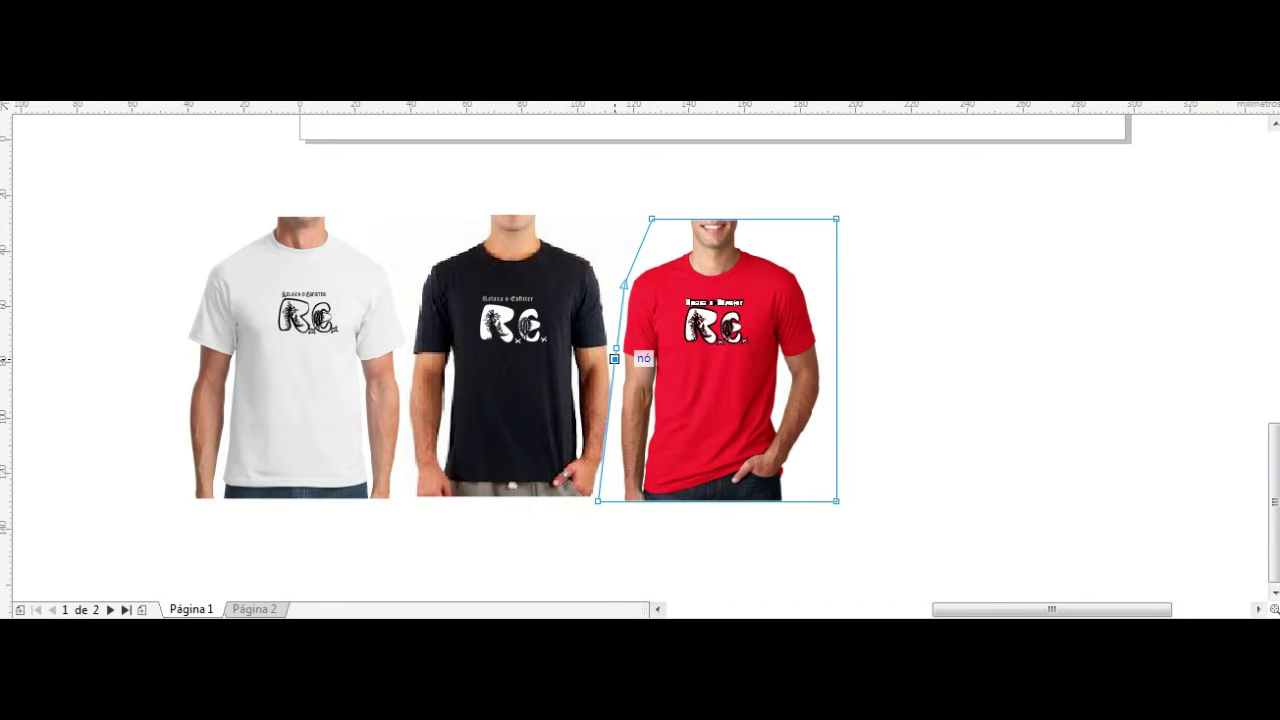